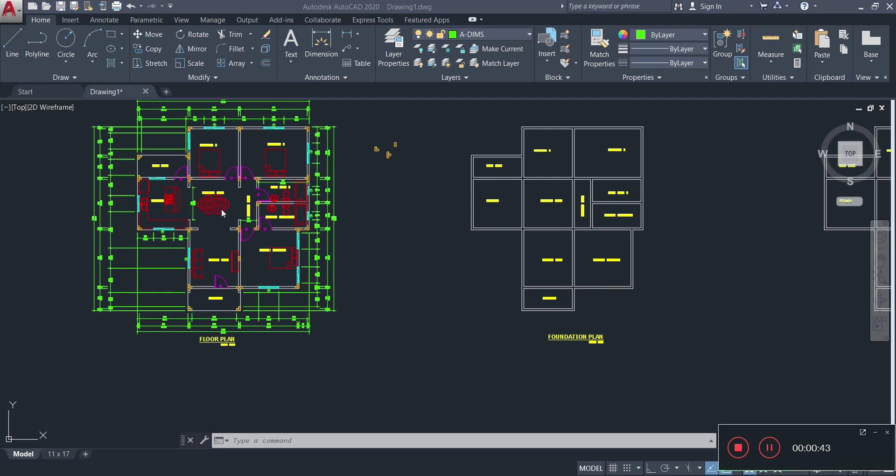
click(369, 168)
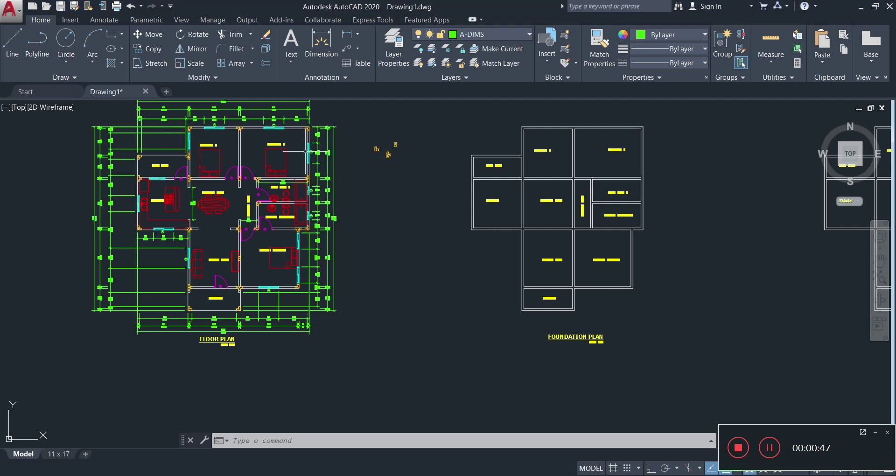
scroll(307, 147, up, 4)
middle_drag(313, 127, 348, 246)
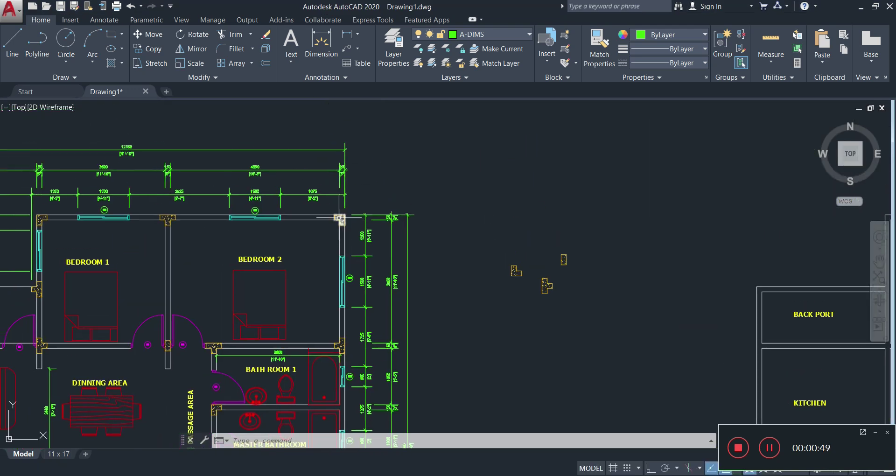
click(339, 219)
click(168, 218)
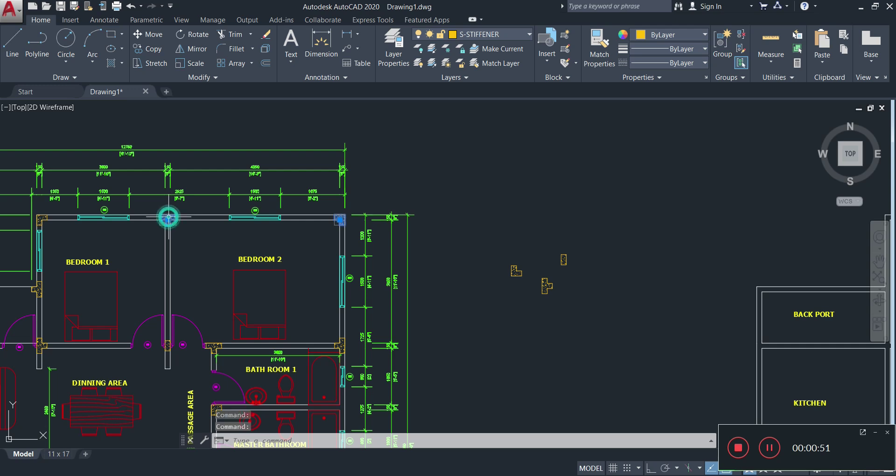
click(41, 217)
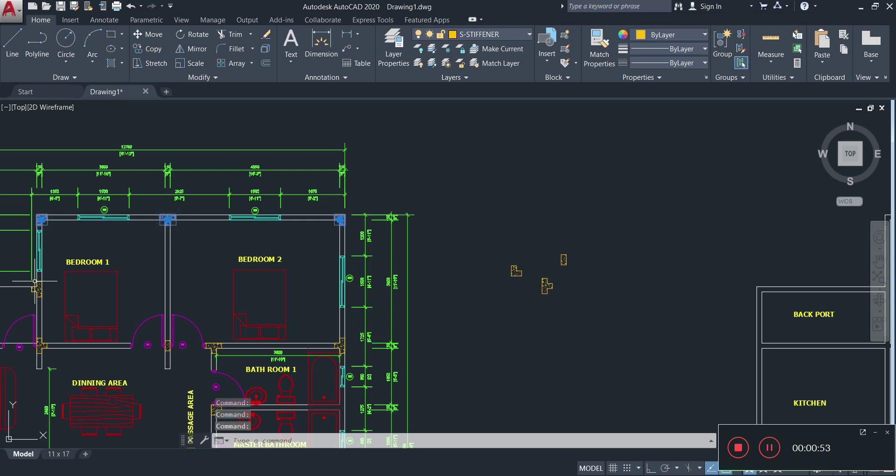
click(37, 289)
click(167, 345)
scroll(350, 279, down, 5)
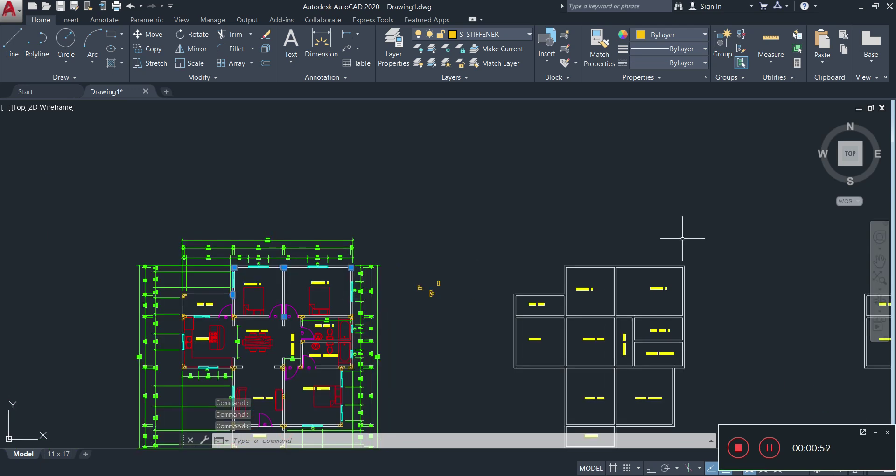
key(Escape)
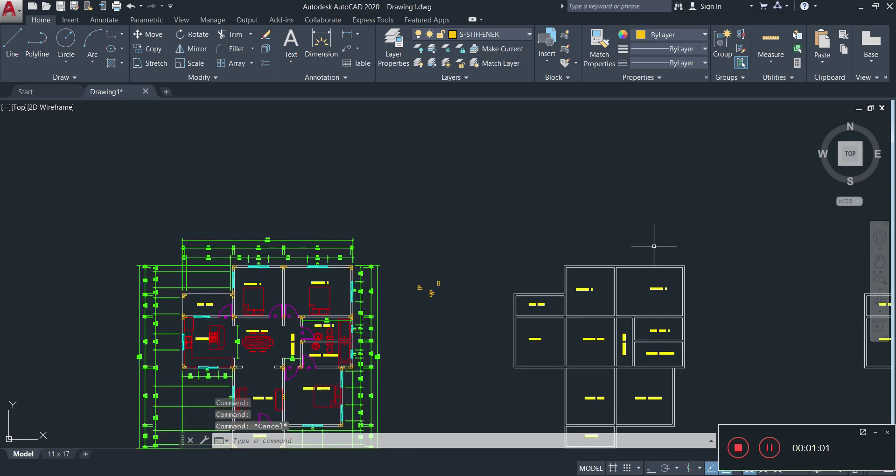
Turn off the A-WINS-GLAZ, A-TEXT, A-WALL-CONC and A-DOOR-TIMBER layers
click(518, 32)
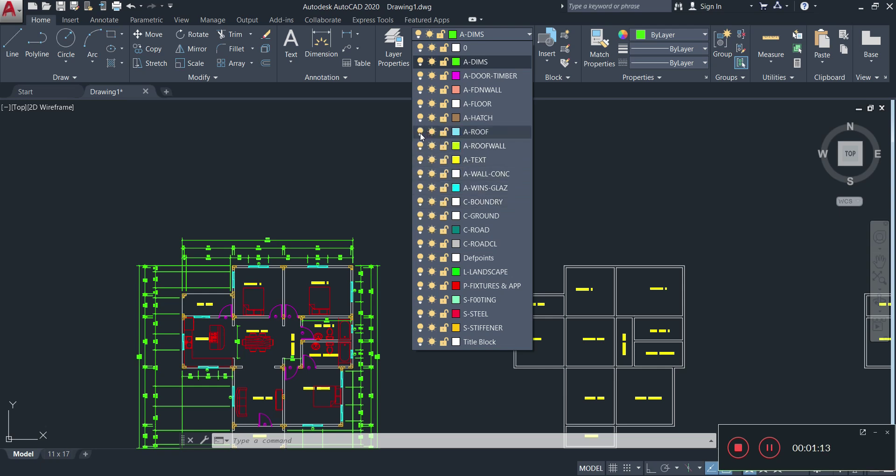
click(419, 187)
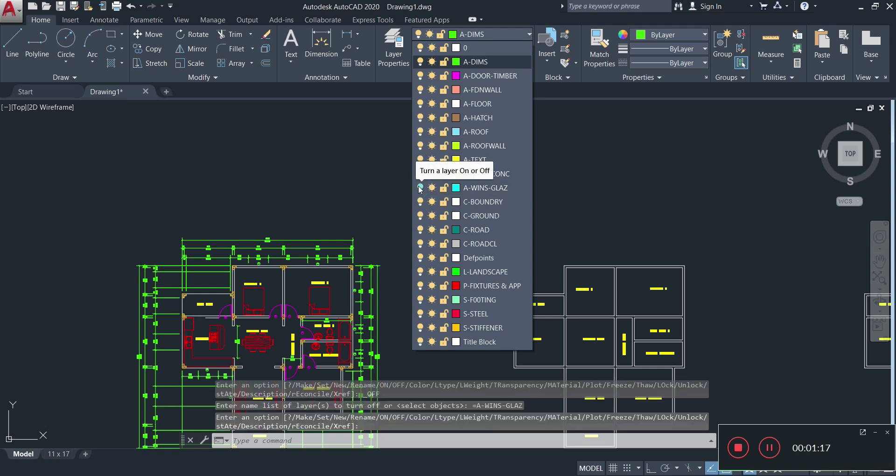
click(420, 160)
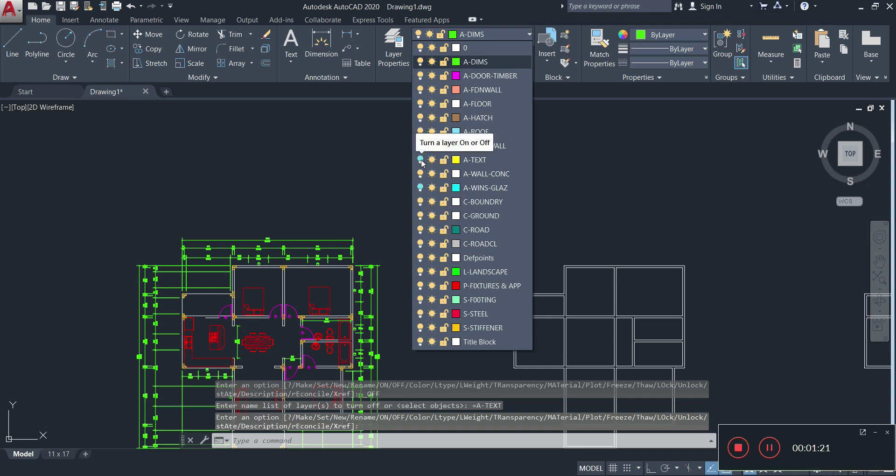
click(420, 174)
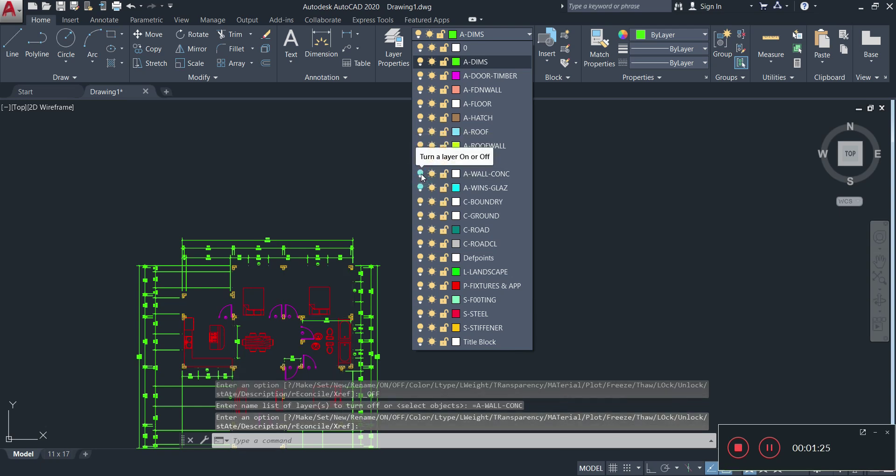
click(421, 75)
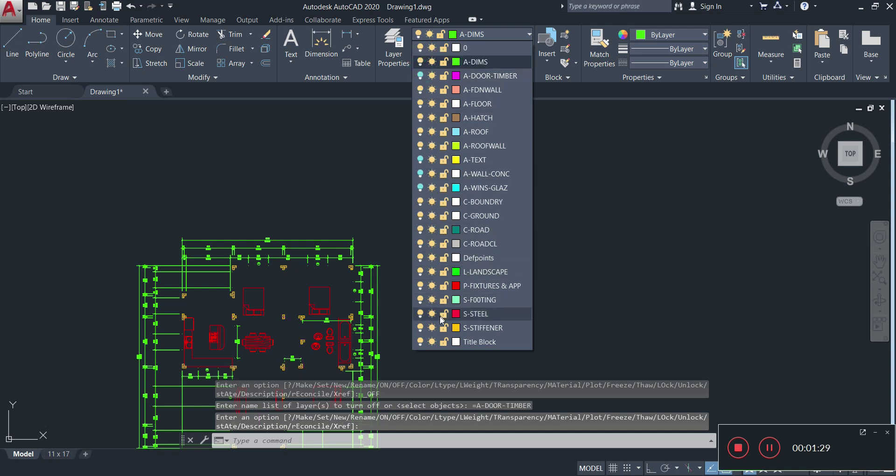
Turn off the S-STEEL, S-F00TING and P-FIXTURES & APP layers and the current A-DIMS layer
click(420, 313)
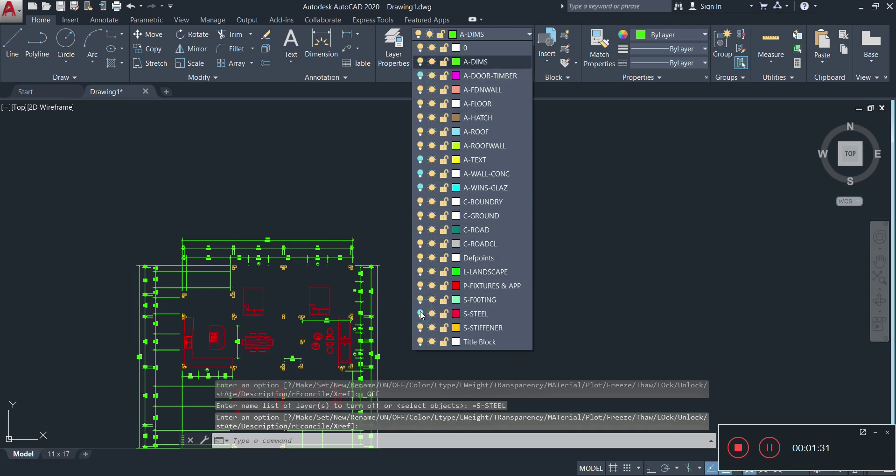
click(421, 299)
click(421, 286)
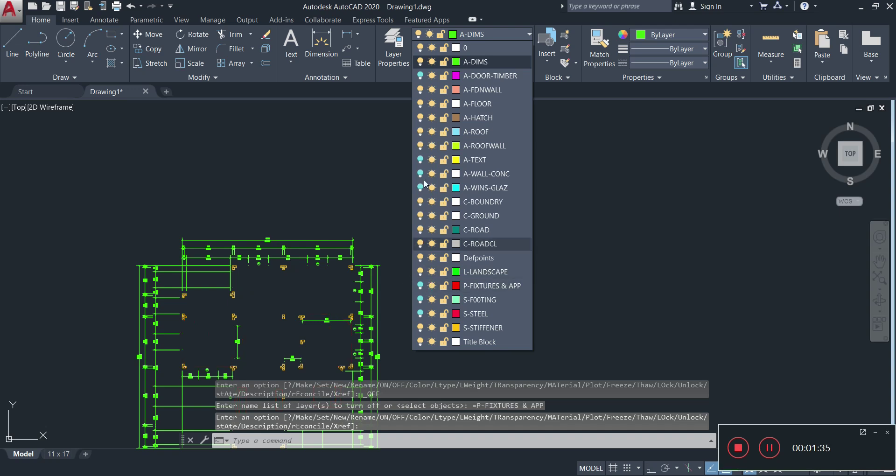
click(421, 61)
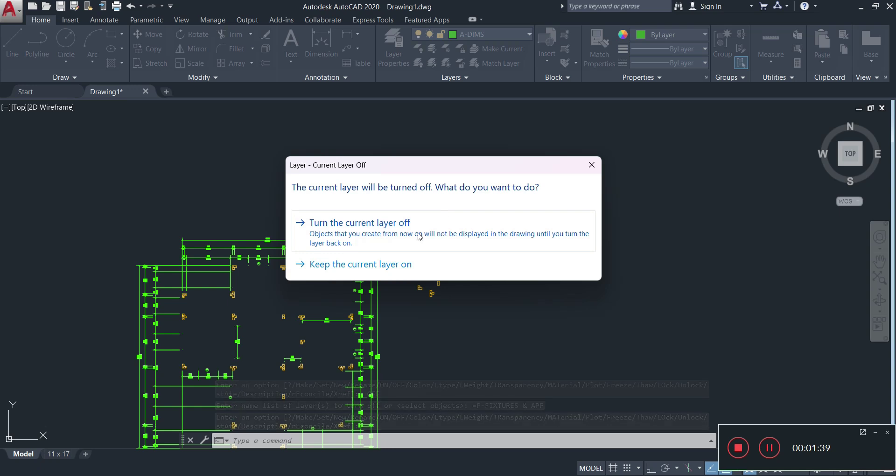
click(383, 234)
Start a copy of all the floor plan's columns, with the outer corner of the upper-right column as base point
scroll(382, 233, down, 8)
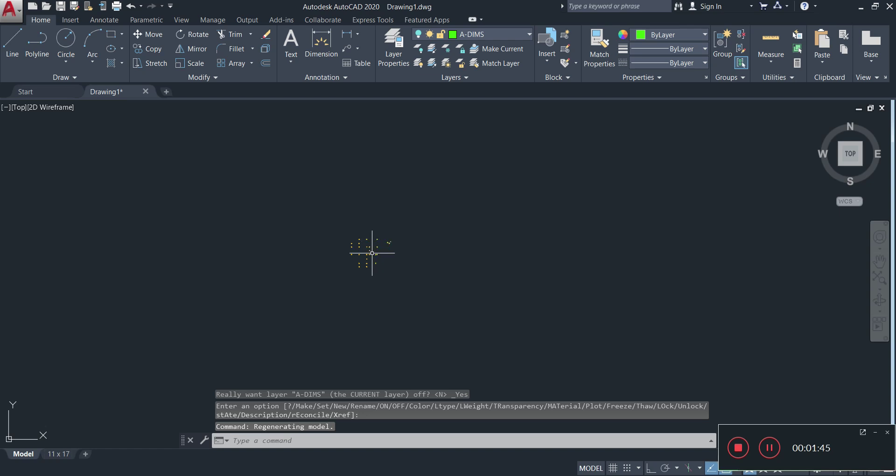
scroll(384, 222, up, 4)
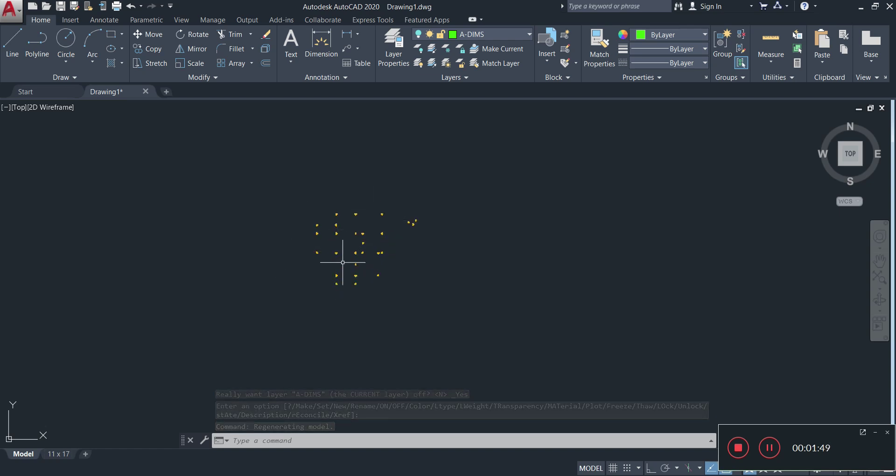
click(383, 198)
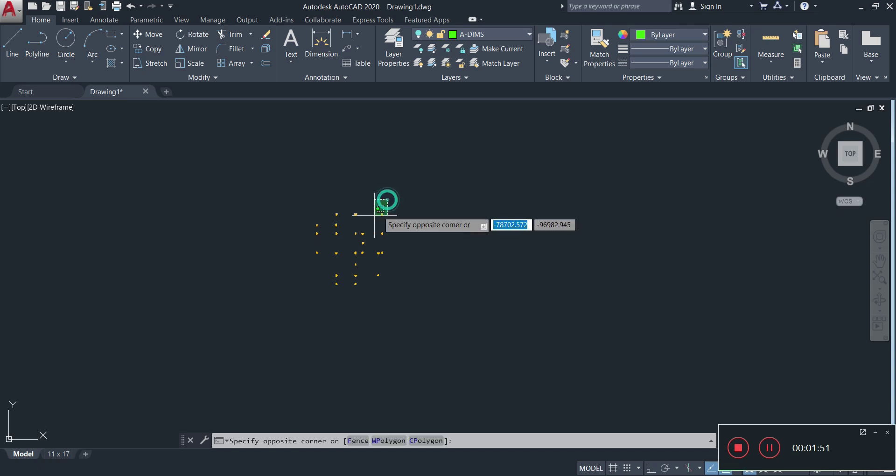
click(303, 306)
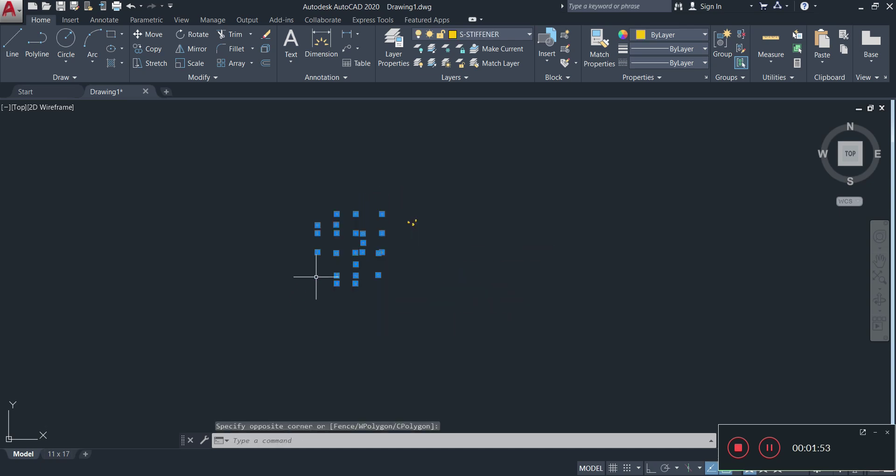
text(Cp)
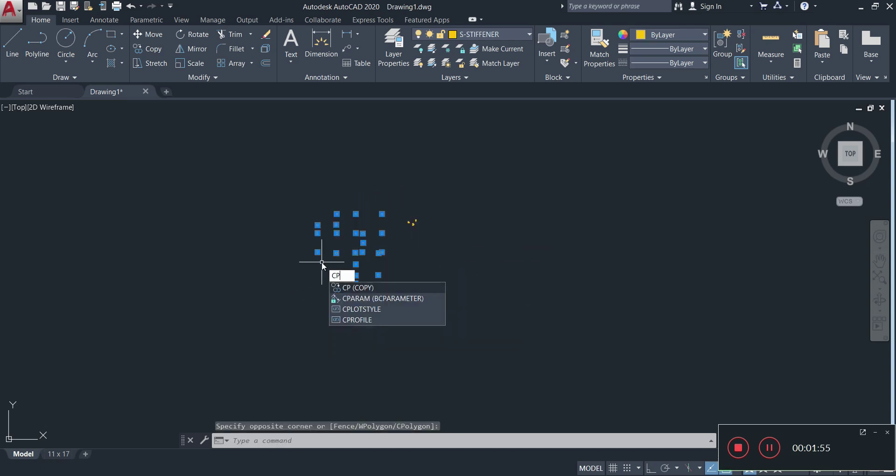
key(Return)
scroll(354, 210, up, 4)
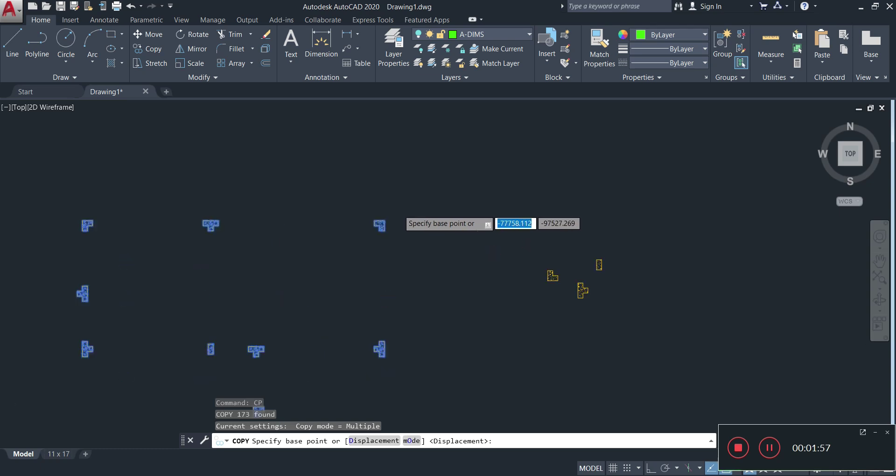
scroll(398, 206, up, 5)
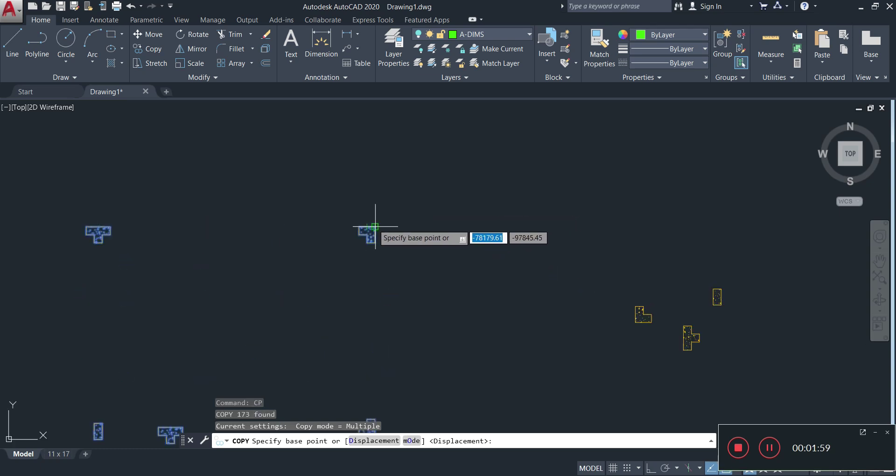
click(373, 227)
scroll(426, 156, down, 3)
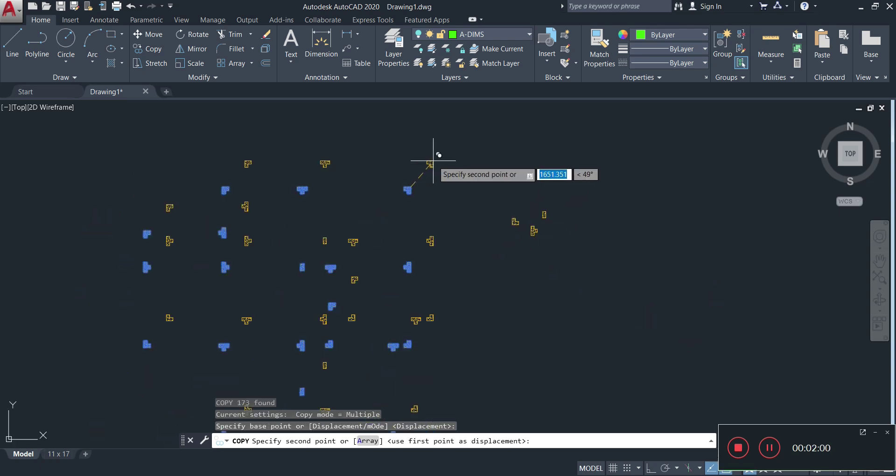
Turn the A-WALL-CONC layer back on and place the column copies at the foundation plan's upper-right outer wall corner
click(502, 34)
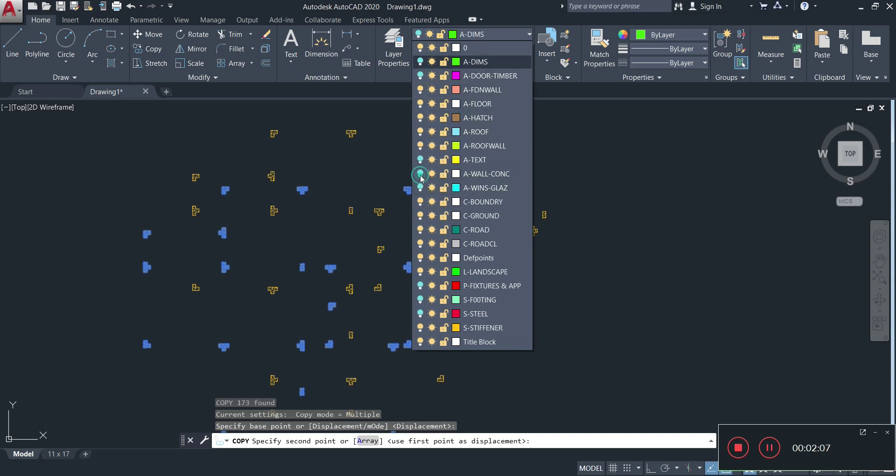
click(420, 176)
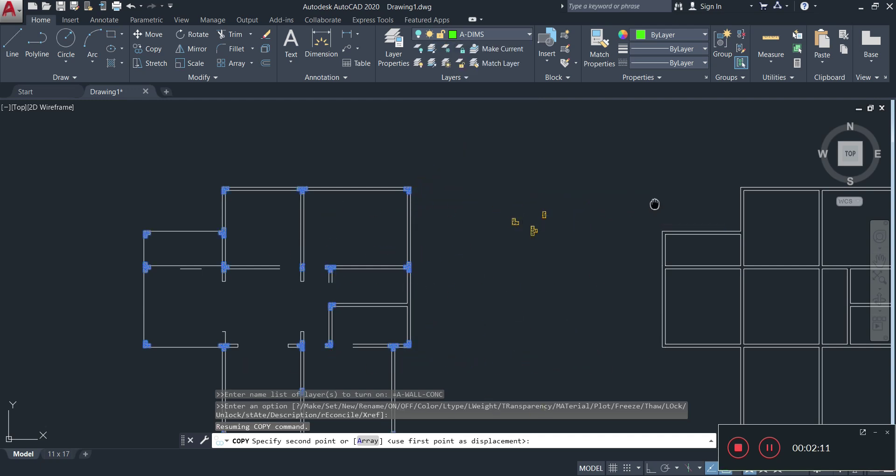
middle_drag(656, 202, 321, 209)
scroll(404, 195, down, 4)
scroll(511, 197, up, 5)
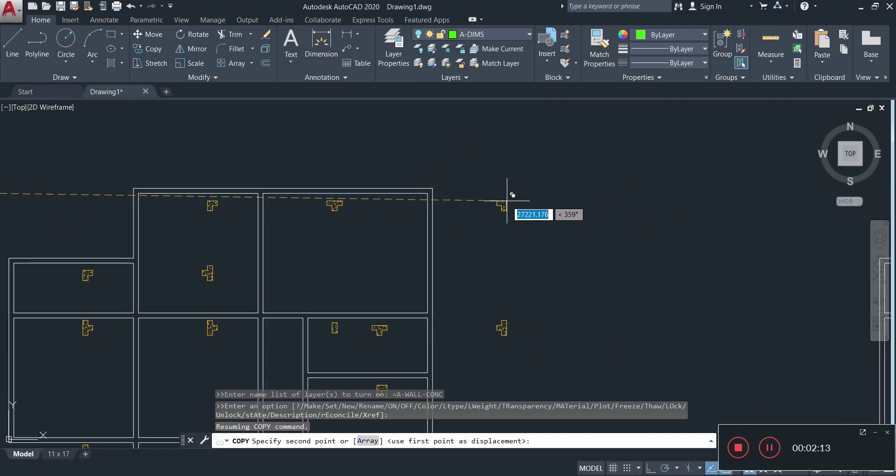
scroll(441, 186, down, 2)
click(433, 188)
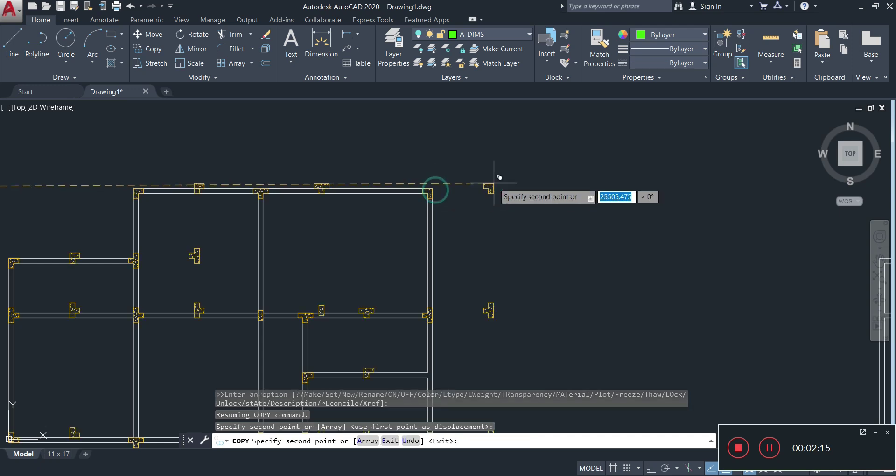
scroll(542, 176, down, 3)
key(Escape)
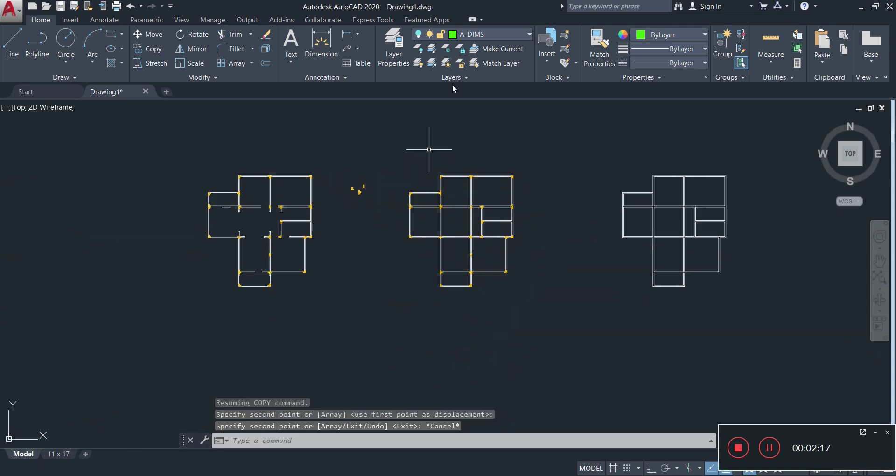
Turn the A-DIMS layer back on and make A-DOOR-TIMBER the current layer
click(494, 37)
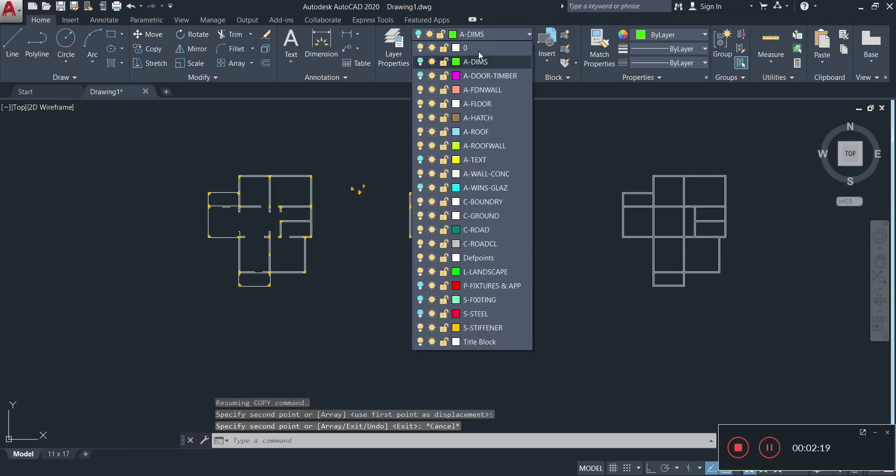
click(420, 63)
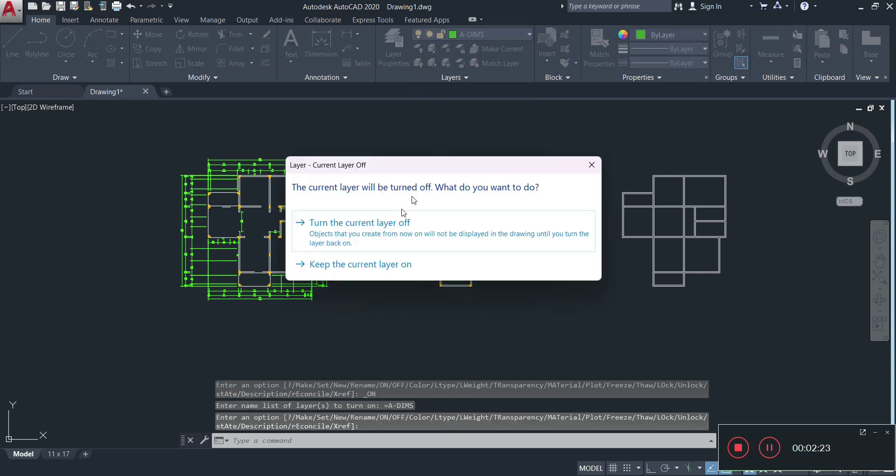
click(379, 232)
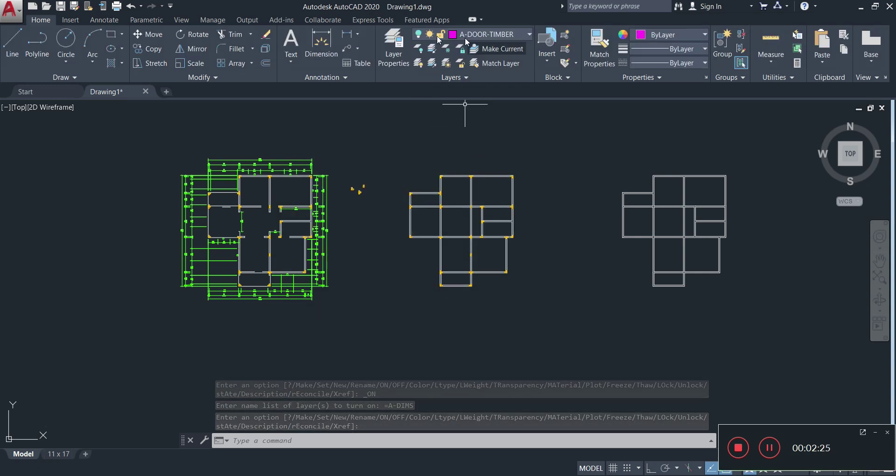
click(419, 36)
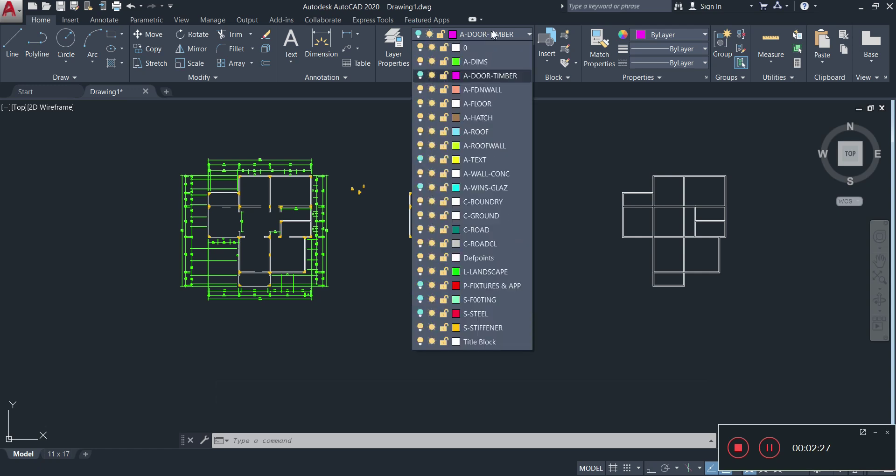
Turn the A-DOOR-TIMBER, A-TEXT, A-WINS-GLAZ, P-FIXTURES & APP, S-F00TING and S-STEEL layers back on
click(420, 75)
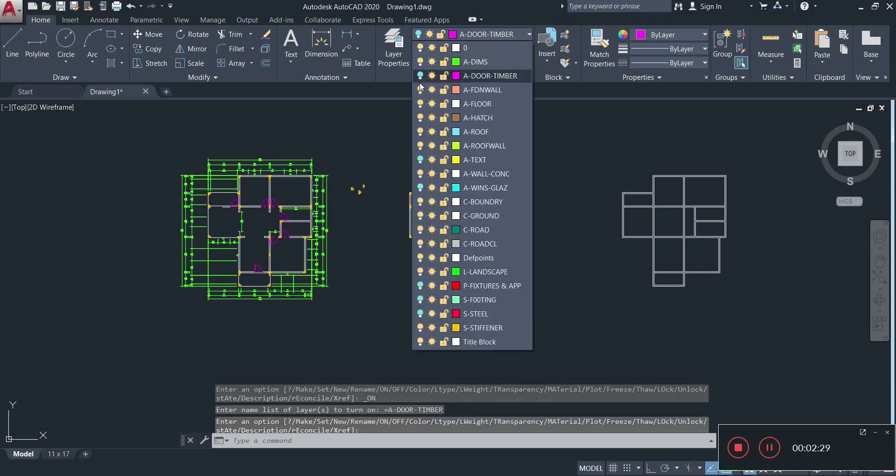
click(421, 160)
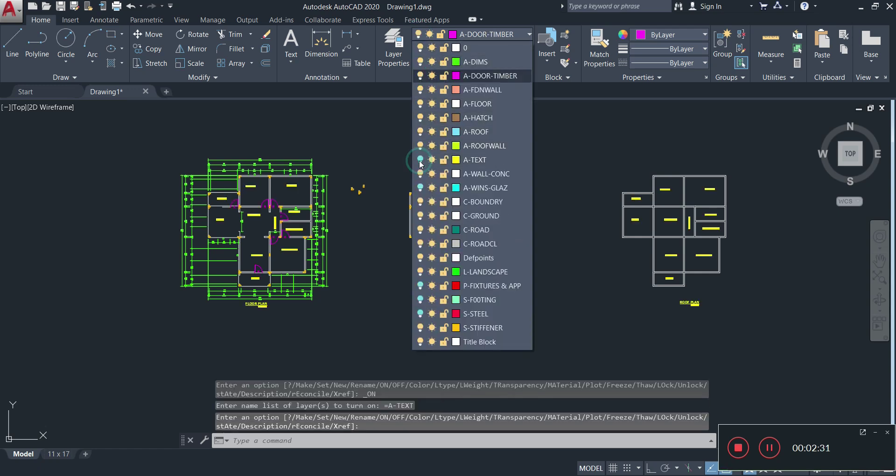
click(421, 188)
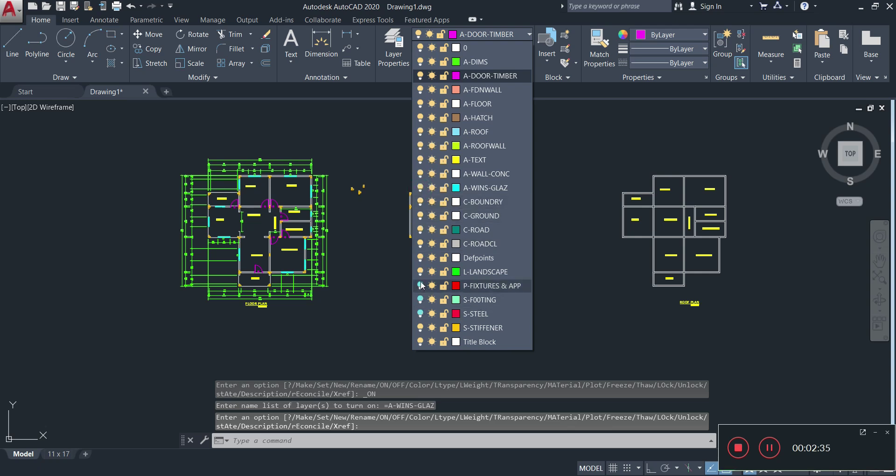
click(421, 286)
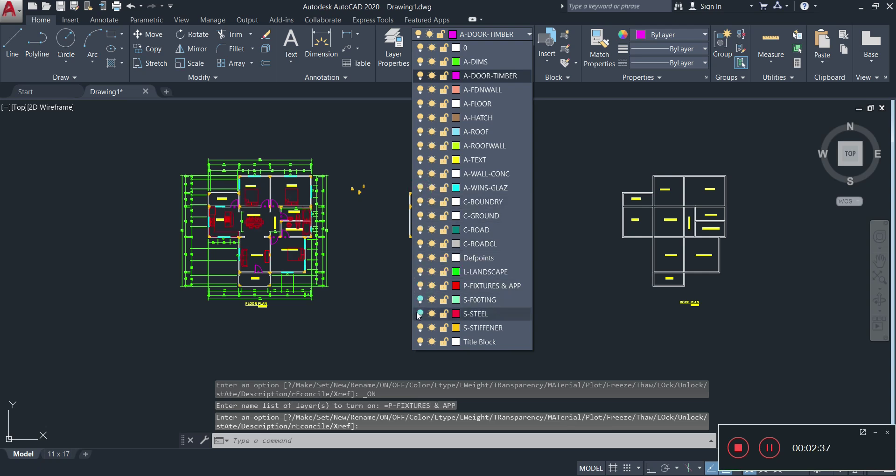
click(420, 299)
click(420, 313)
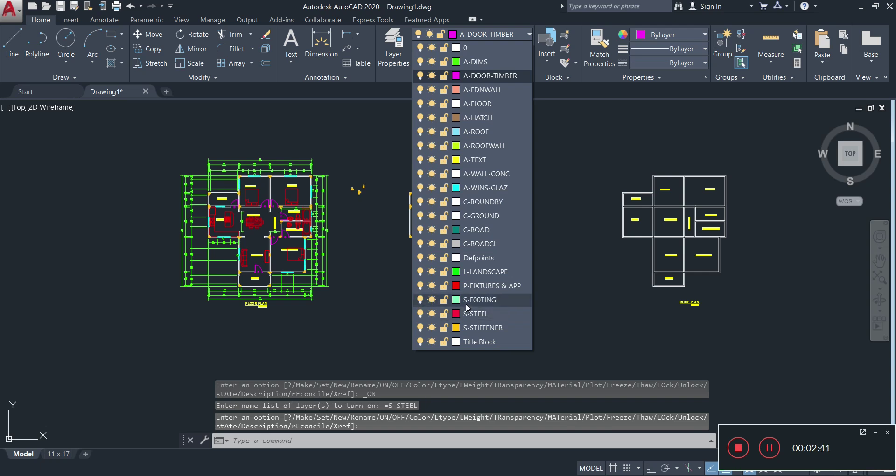
click(600, 216)
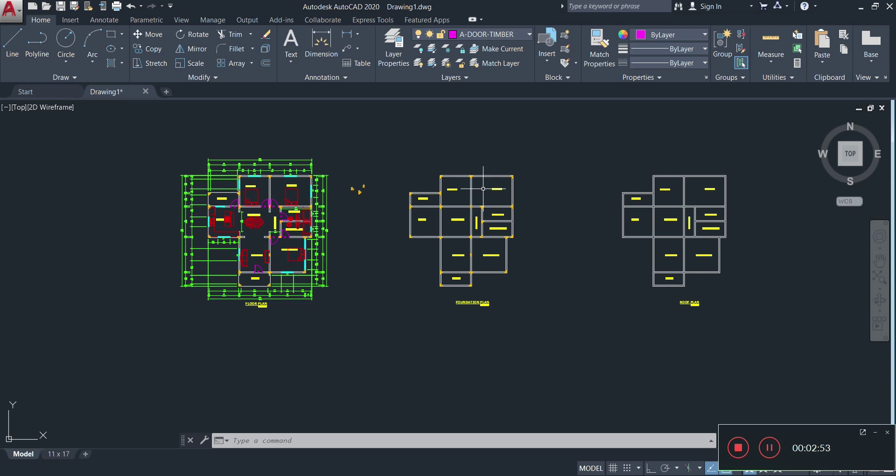
Offset the foundation plan's outer wall outline outward by 150
scroll(483, 188, up, 4)
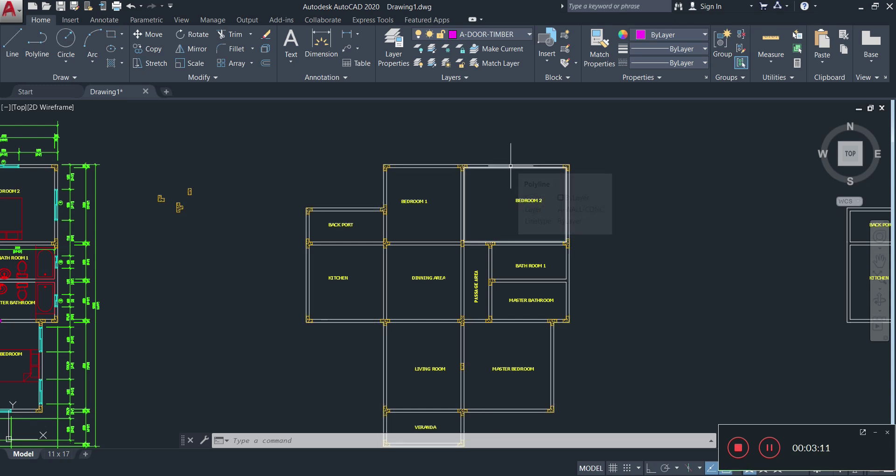
text(O)
key(Return)
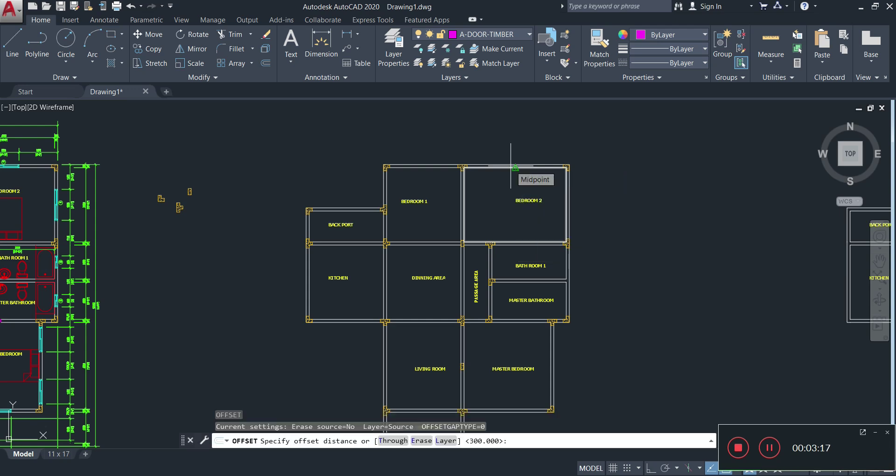
text(150)
key(Return)
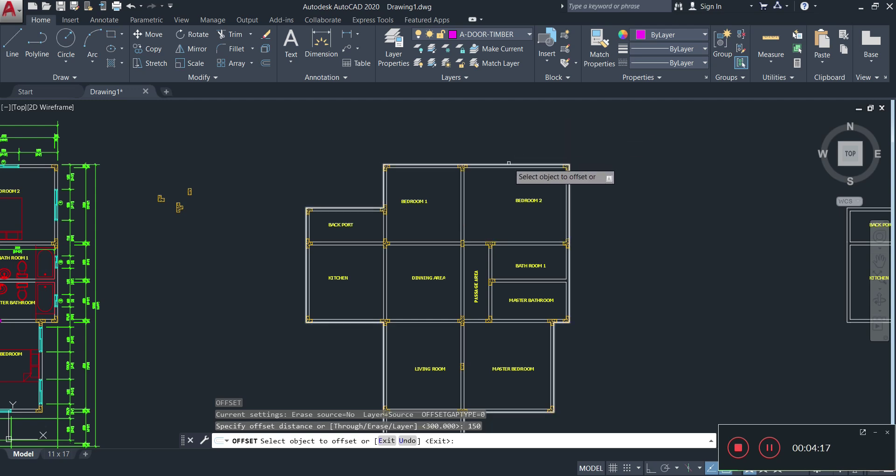
scroll(486, 164, up, 4)
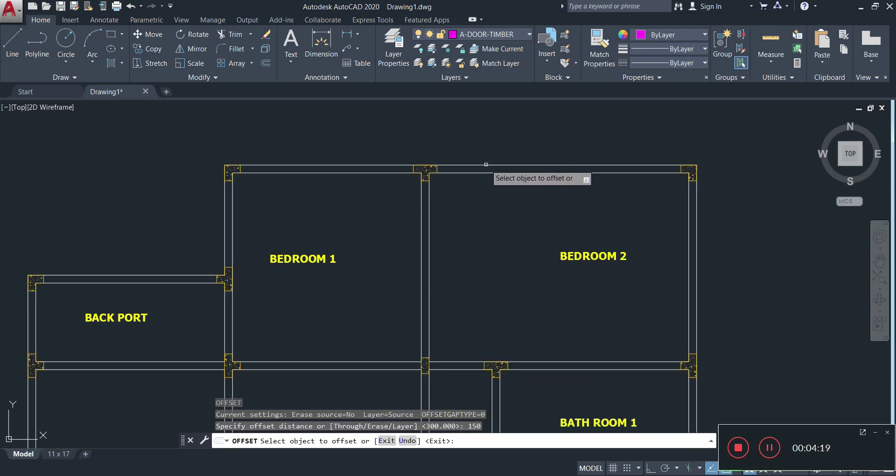
click(485, 165)
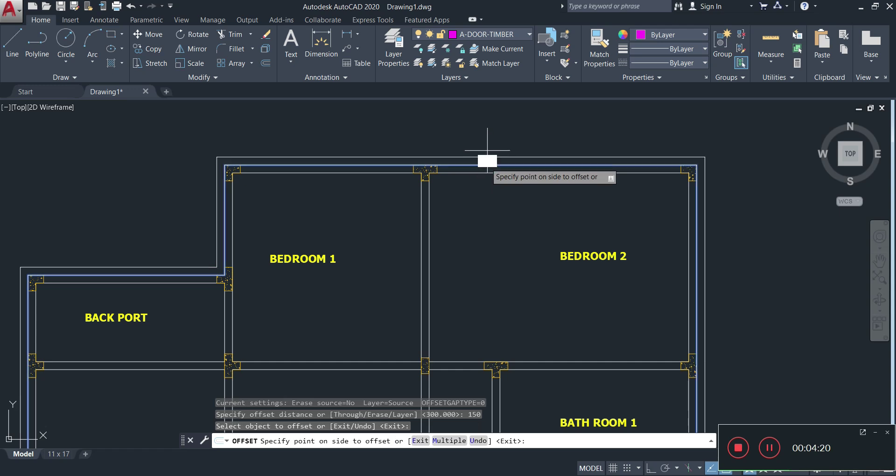
click(490, 114)
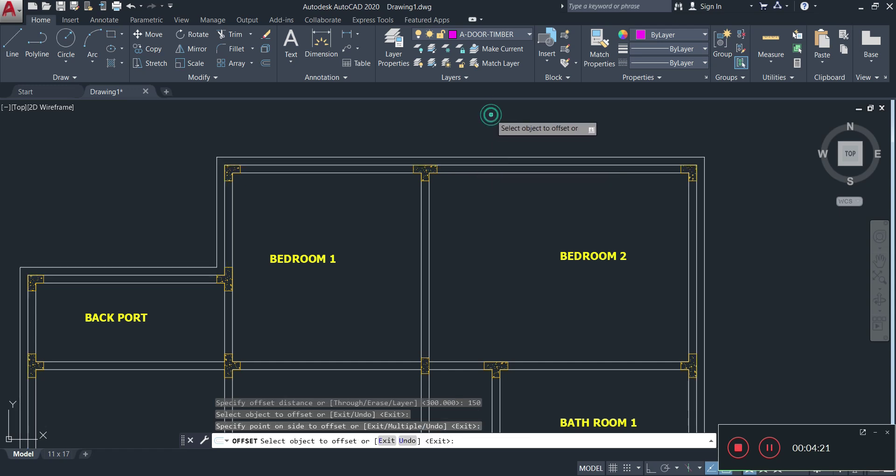
key(Escape)
Assign the new outline around the foundation plan's outer walls to the A-FDNWALL layer
click(466, 157)
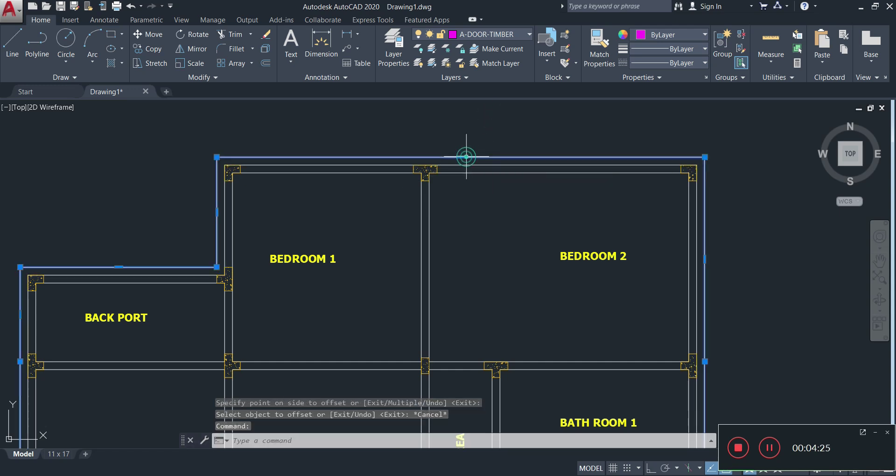
click(502, 37)
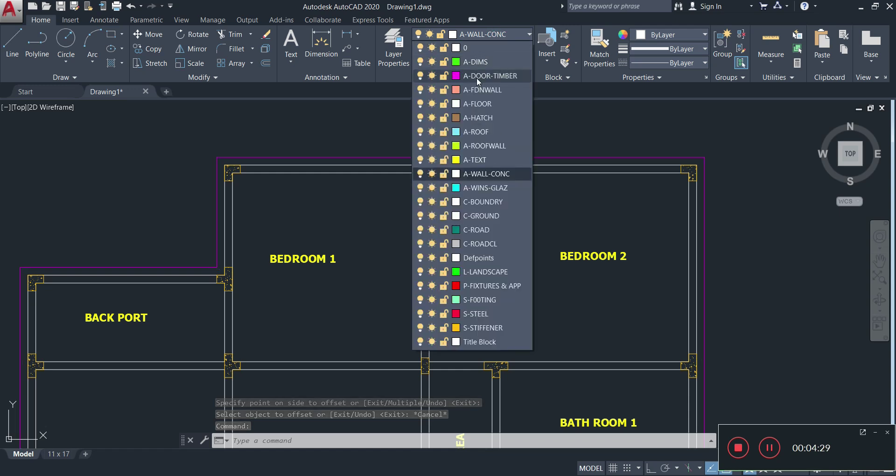
click(481, 91)
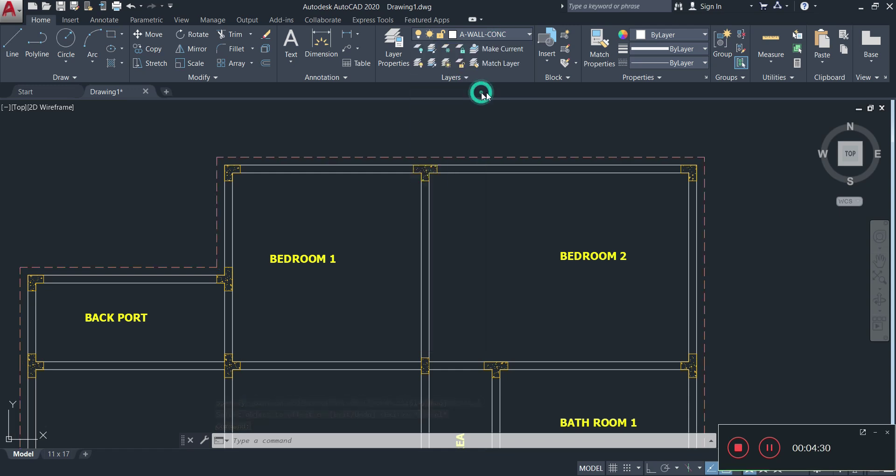
key(Escape)
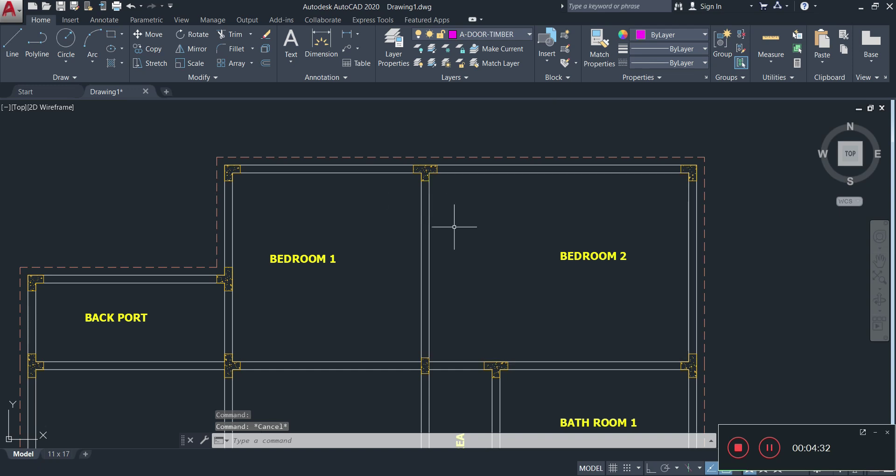
Offset the inner wall outline of Bedroom 2 in the foundation plan 150 toward the room's inside
scroll(461, 220, down, 4)
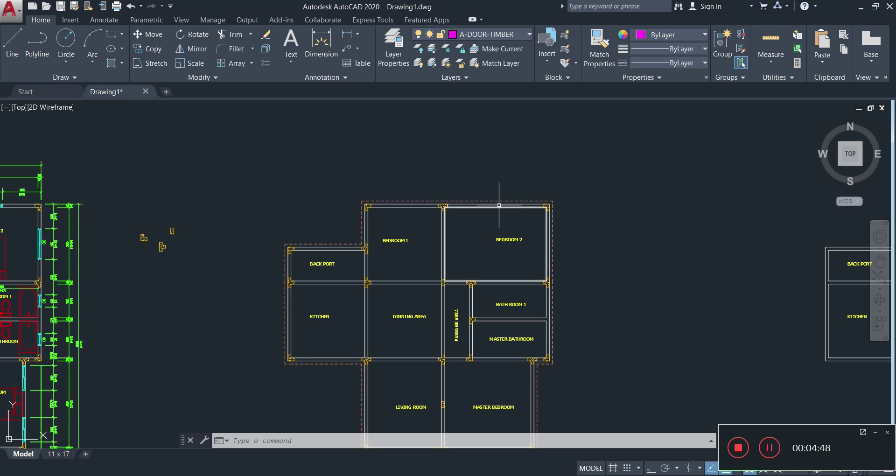
scroll(501, 194, up, 4)
scroll(488, 201, up, 4)
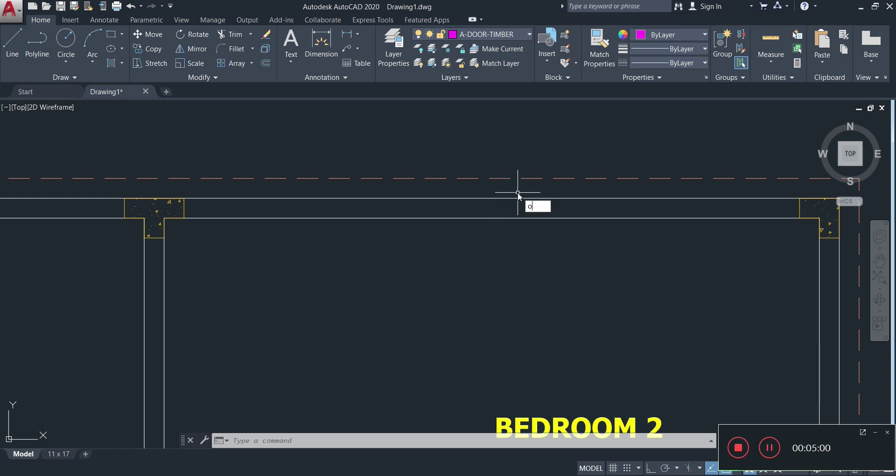
text(o)
key(Return)
key(Return)
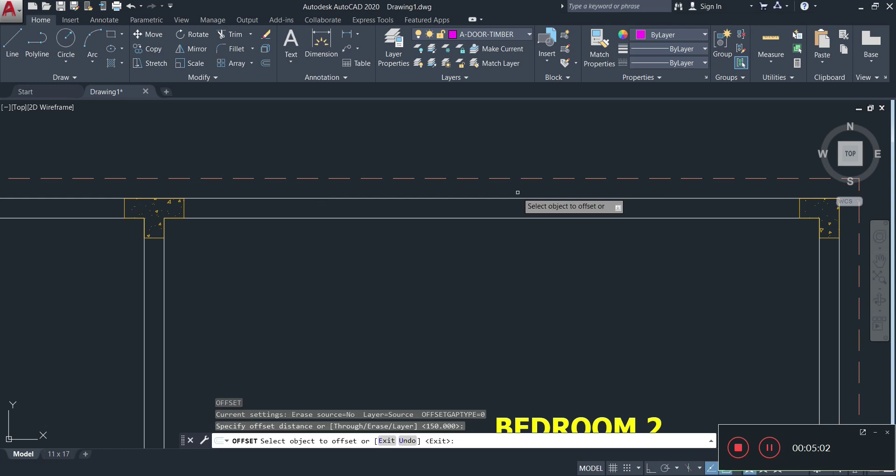
click(483, 218)
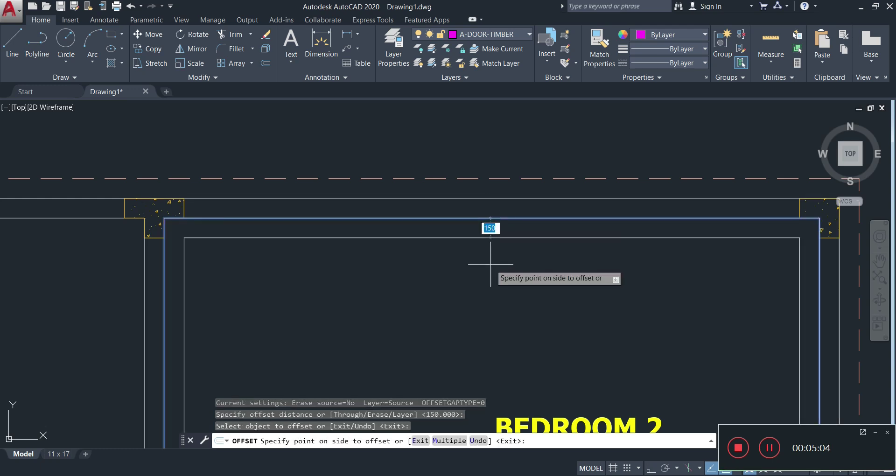
click(490, 264)
key(Escape)
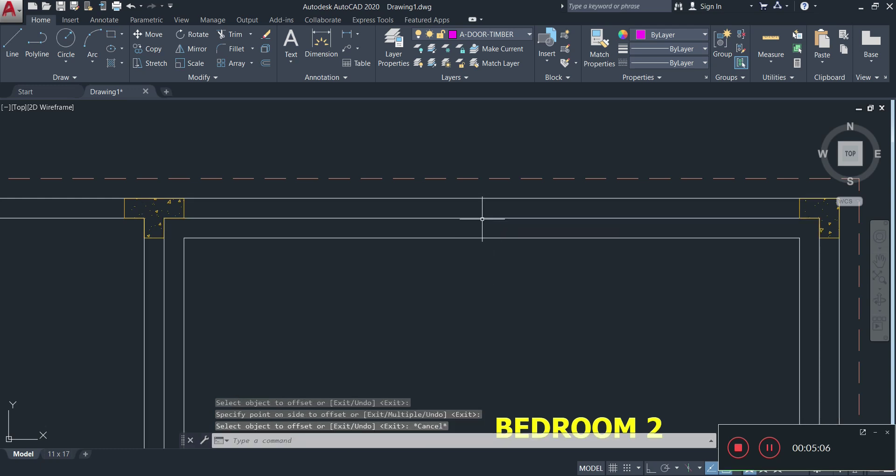
Match the properties of the dashed outer foundation line onto the new offset outline inside Bedroom 2
text(MA)
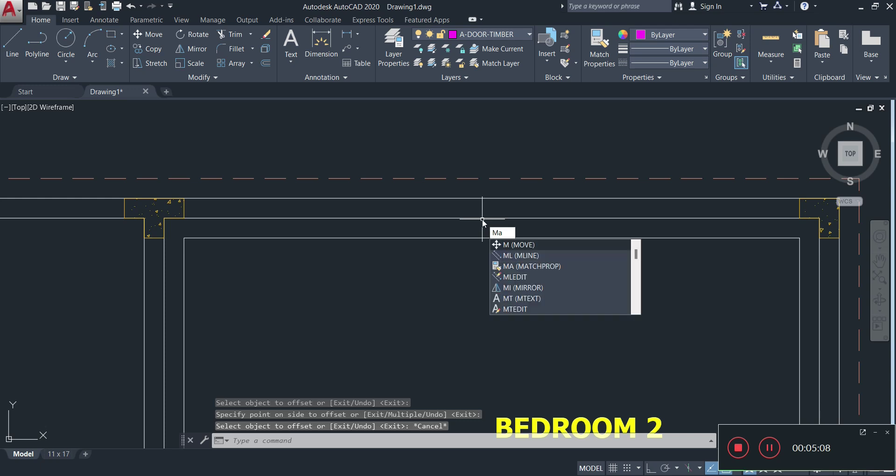
key(Return)
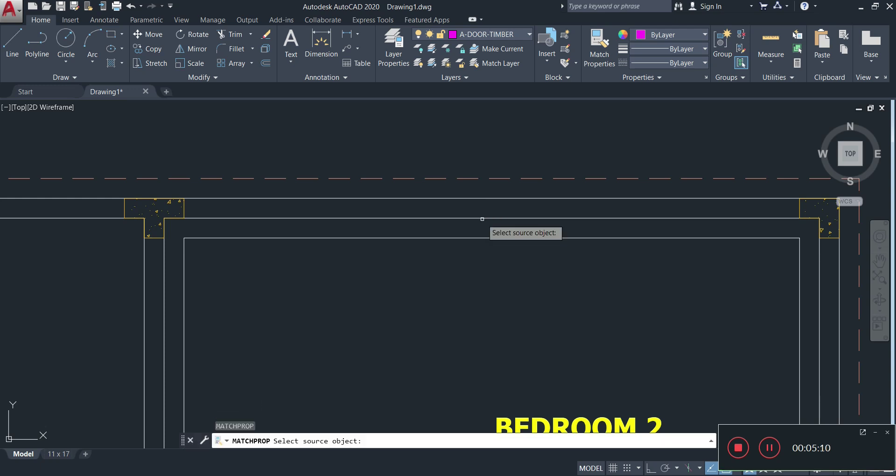
click(470, 178)
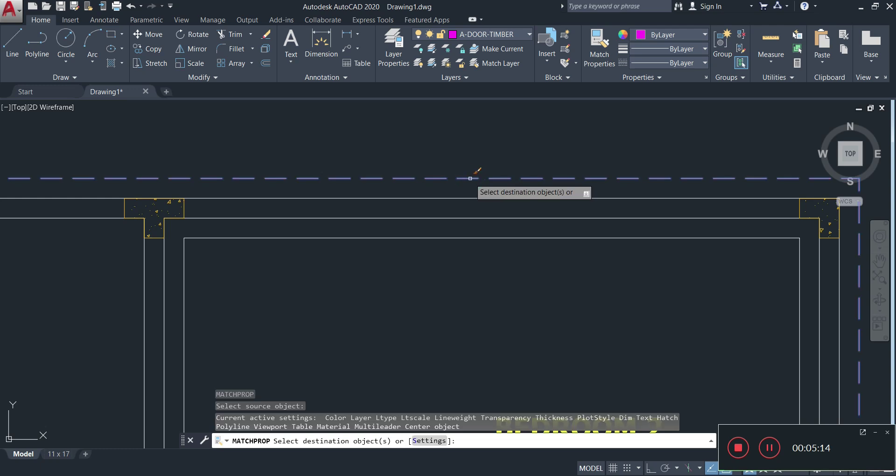
click(474, 226)
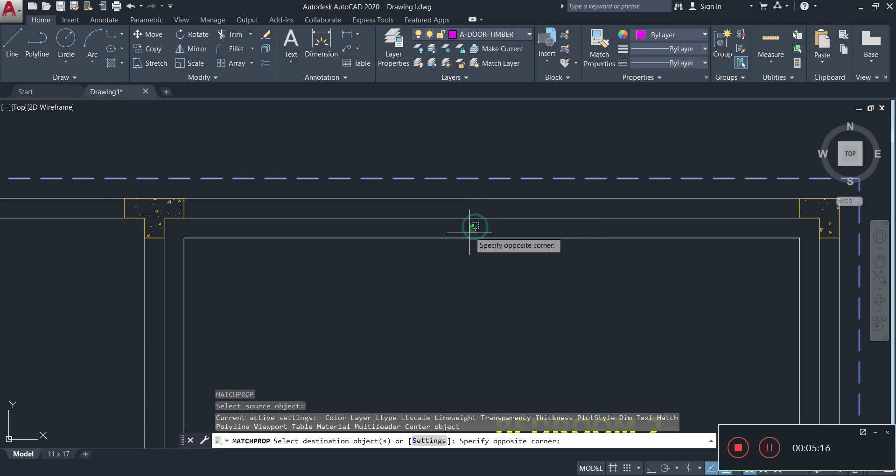
click(455, 257)
key(Escape)
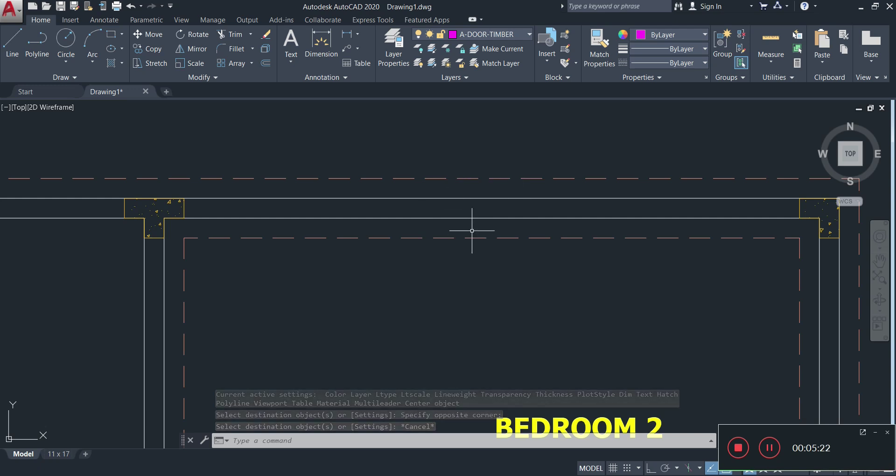
Offset the inner wall outlines of the Kitchen, Dinning Area and Passage Area 150 inward
scroll(474, 230, down, 4)
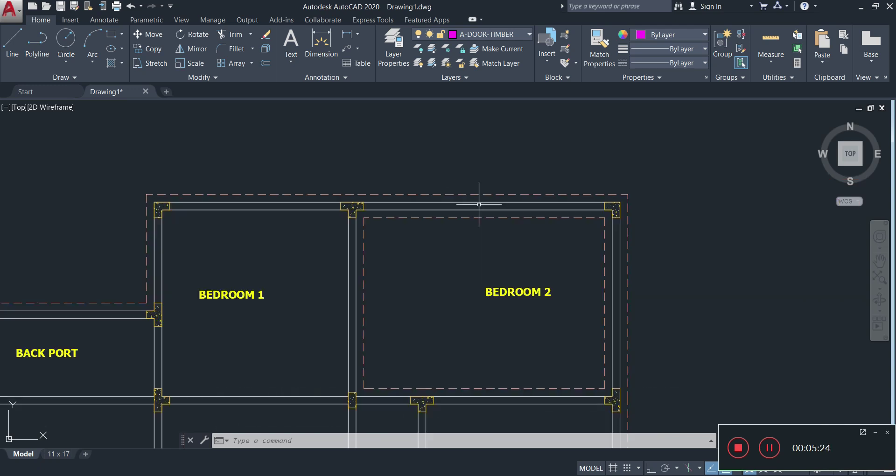
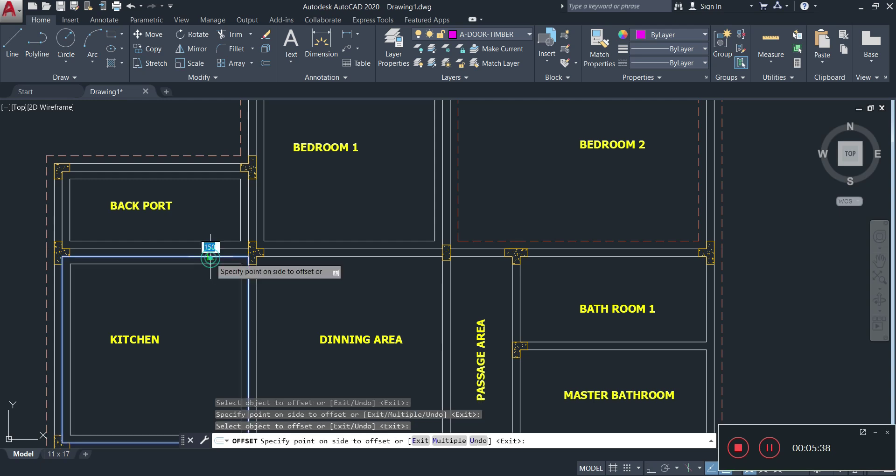
click(194, 303)
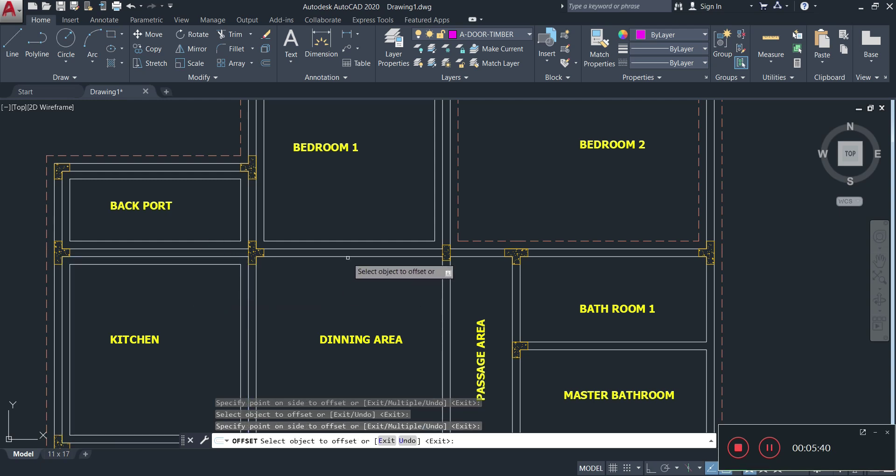
click(347, 257)
click(336, 288)
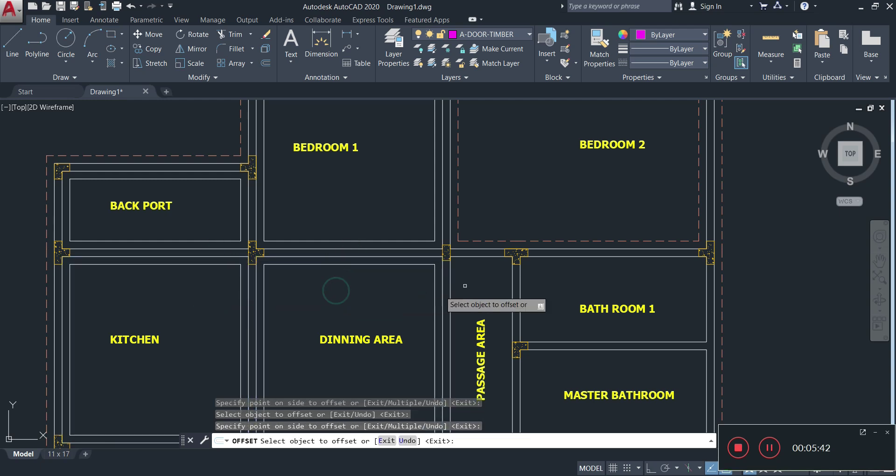
click(494, 258)
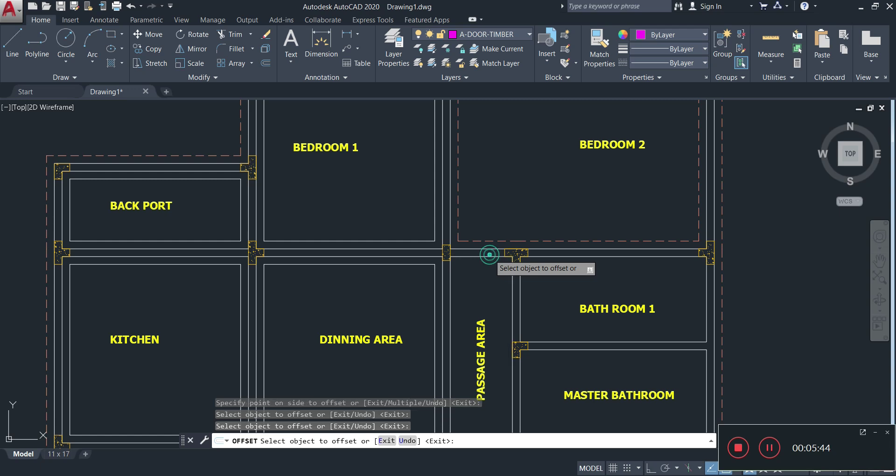
click(489, 257)
click(484, 280)
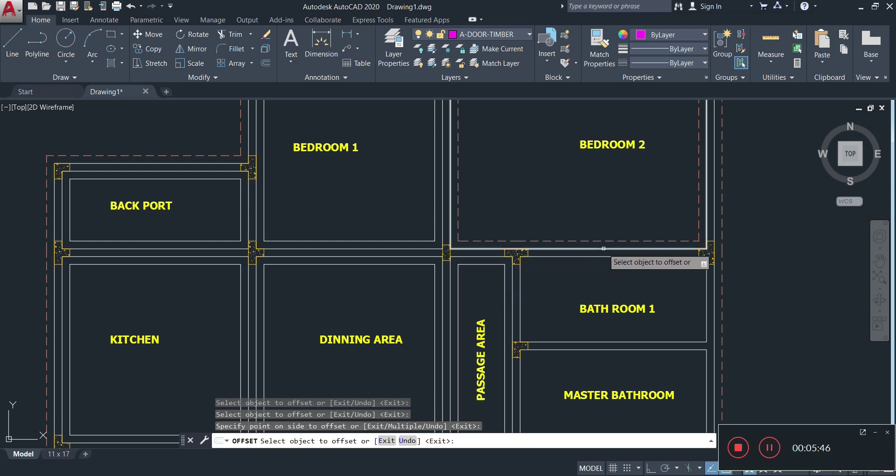
Offset the inner wall outlines of Bath Room 1 and the Master Bathroom in the foundation plan 150 inward
click(598, 257)
click(588, 270)
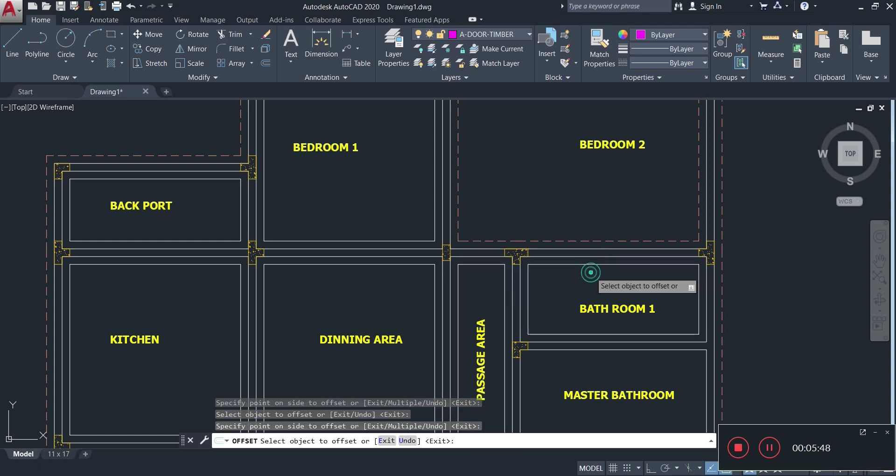
click(573, 346)
click(564, 373)
Offset the inner wall outlines of the Master Bedroom, Living Room and Veranda 150 toward each room's inside
middle_drag(561, 363, 544, 264)
click(521, 253)
click(512, 297)
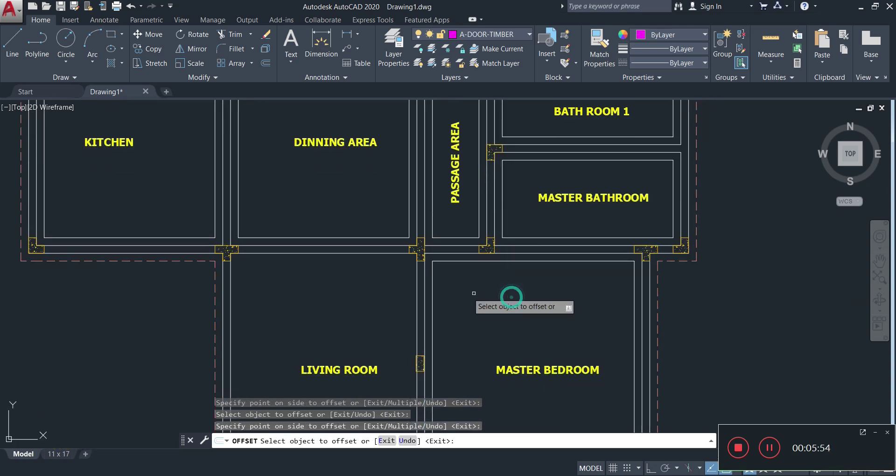
click(338, 250)
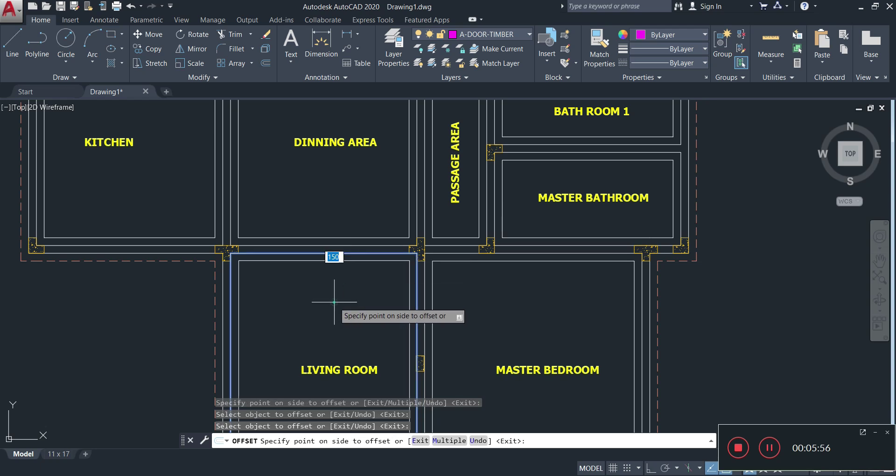
click(333, 259)
scroll(284, 240, down, 3)
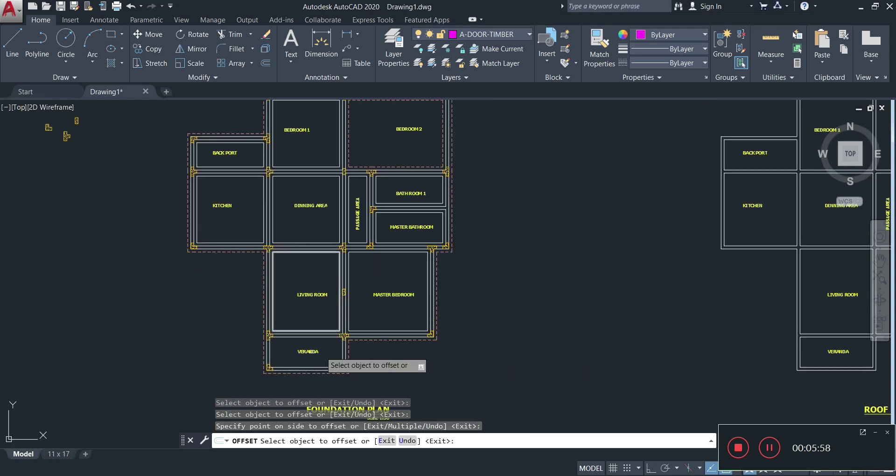
scroll(322, 354, up, 3)
click(282, 317)
click(279, 341)
key(Escape)
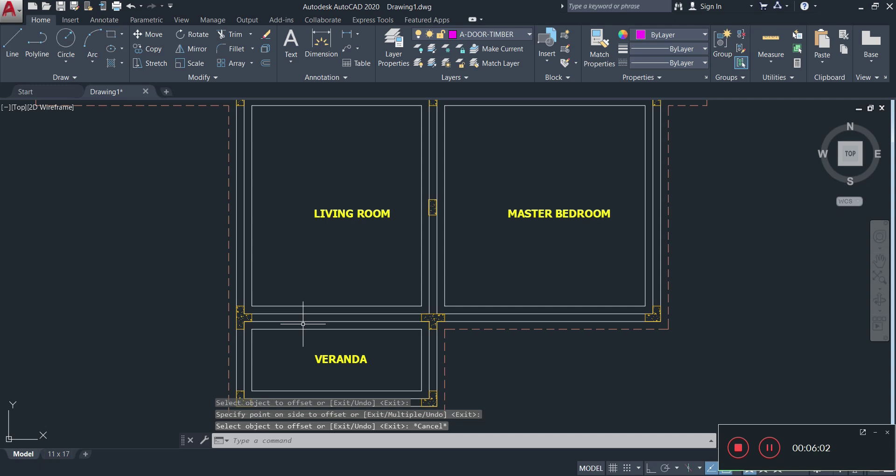
Match the properties of the dashed outer foundation line onto the offset outlines inside the Living Room, Master Bedroom and Veranda
text(ma)
key(Return)
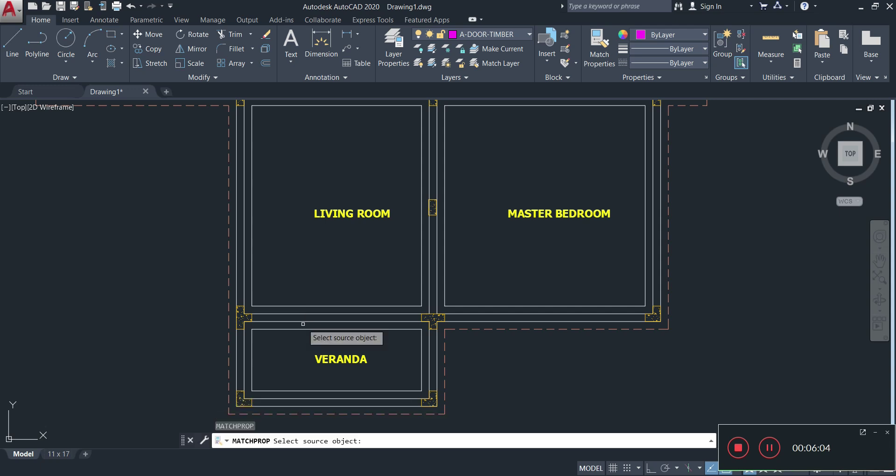
click(445, 344)
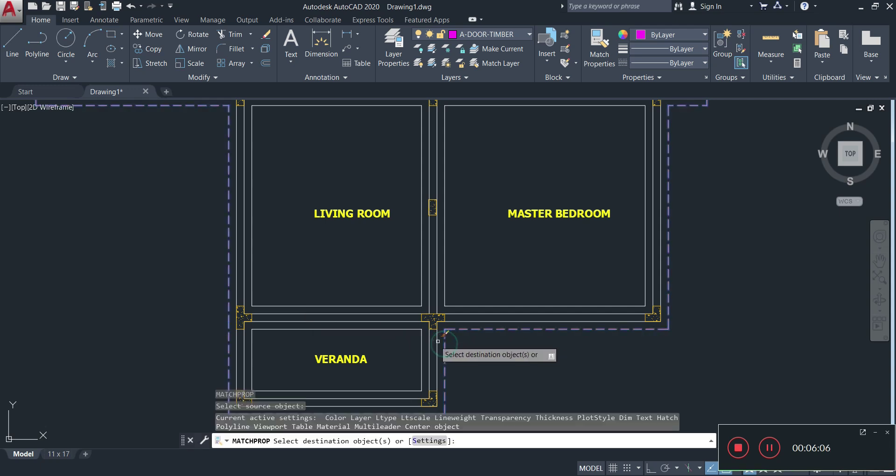
click(411, 306)
click(481, 306)
scroll(483, 279, down, 4)
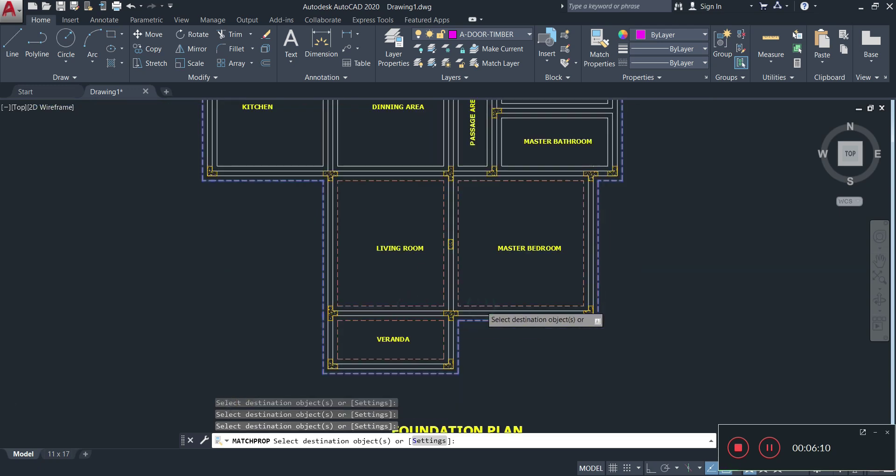
Apply the matched foundation line properties to the offset outlines inside the Dinning Area, Kitchen, Bath Room 1, Master Bathroom and Passage Area
scroll(390, 200, up, 4)
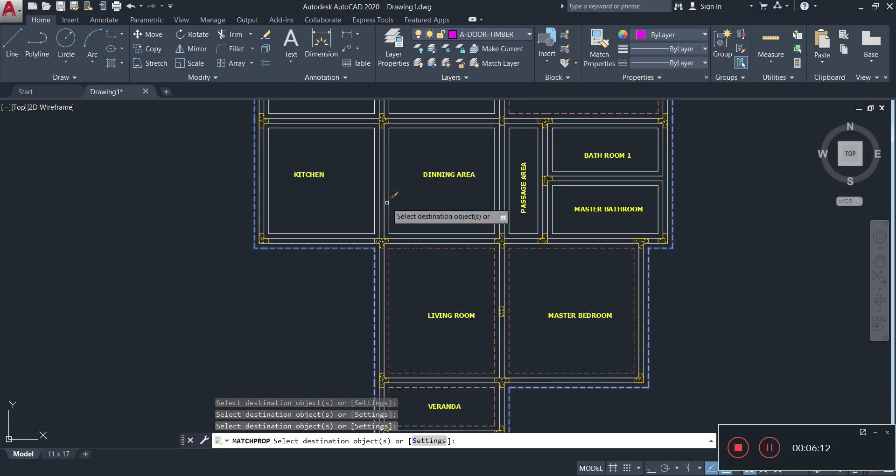
click(387, 203)
click(374, 205)
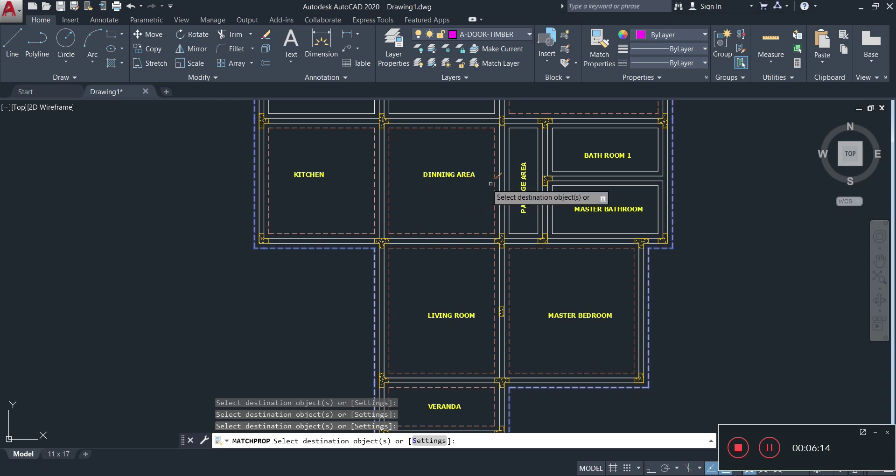
click(536, 145)
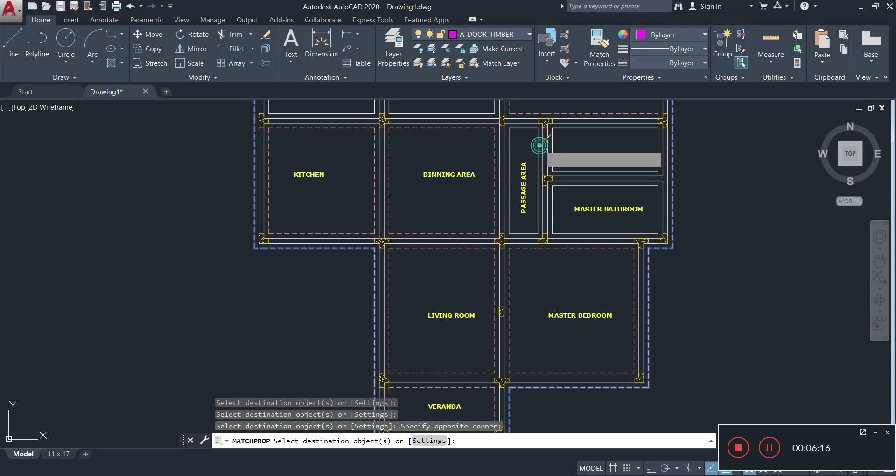
click(576, 128)
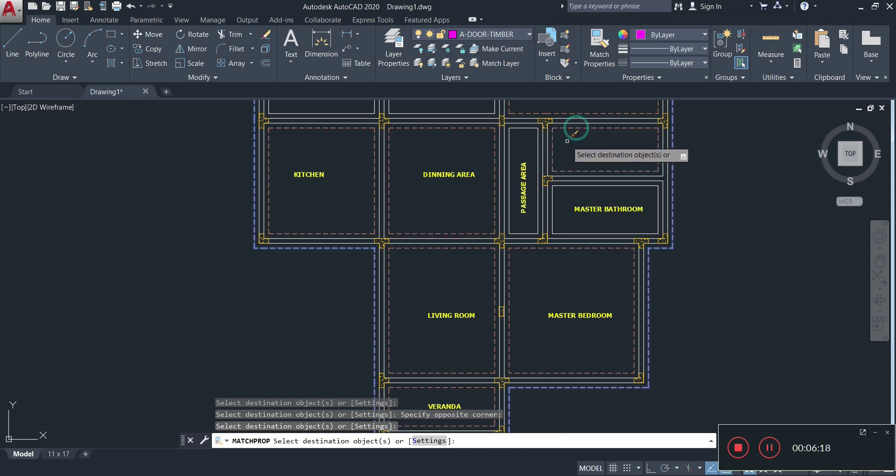
scroll(562, 191, up, 6)
drag(567, 145, 550, 176)
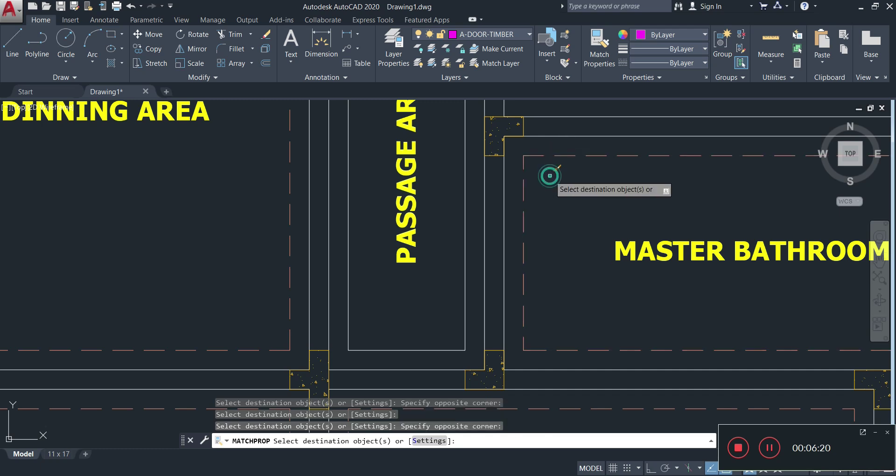
click(475, 198)
click(463, 215)
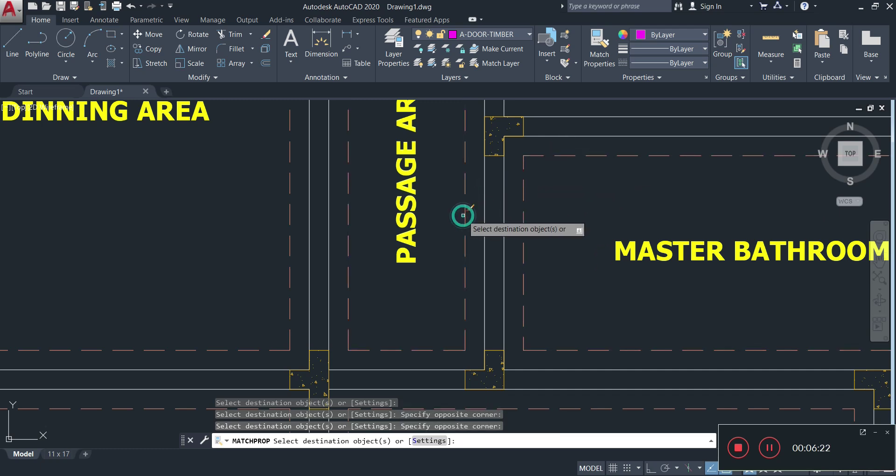
Apply the matched dashed line properties to the remaining offset outlines inside Bedroom 1 and the Back Port
scroll(457, 212, down, 6)
scroll(400, 124, up, 4)
click(400, 125)
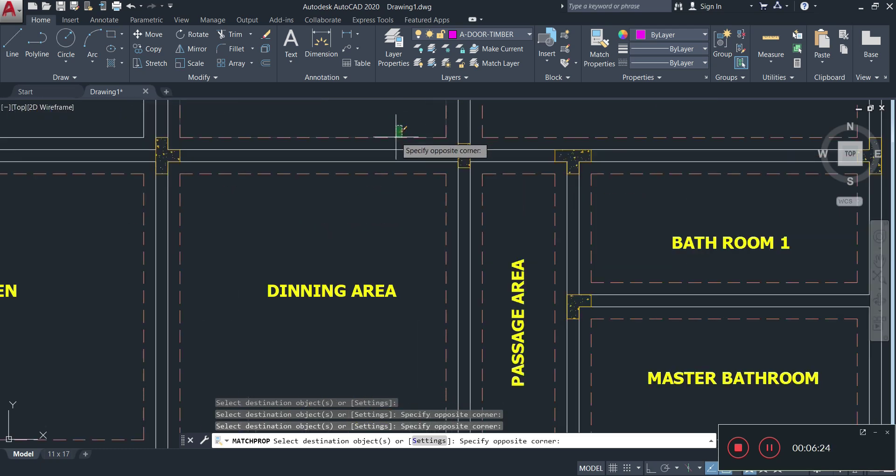
click(396, 136)
middle_drag(395, 135, 625, 322)
click(350, 213)
click(368, 233)
scroll(387, 240, down, 4)
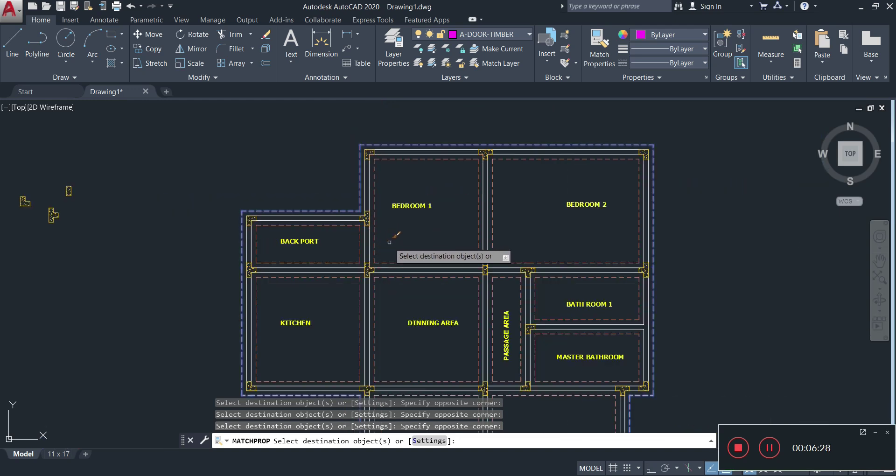
key(Escape)
middle_drag(547, 313, 534, 278)
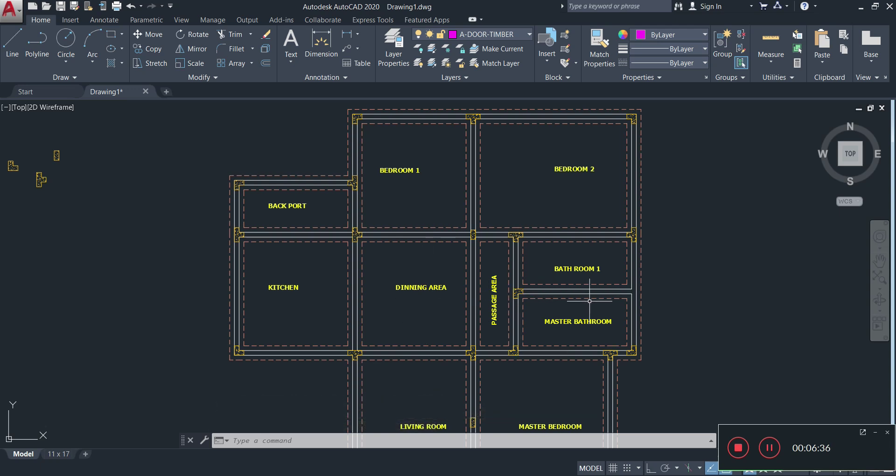
scroll(590, 331, down, 4)
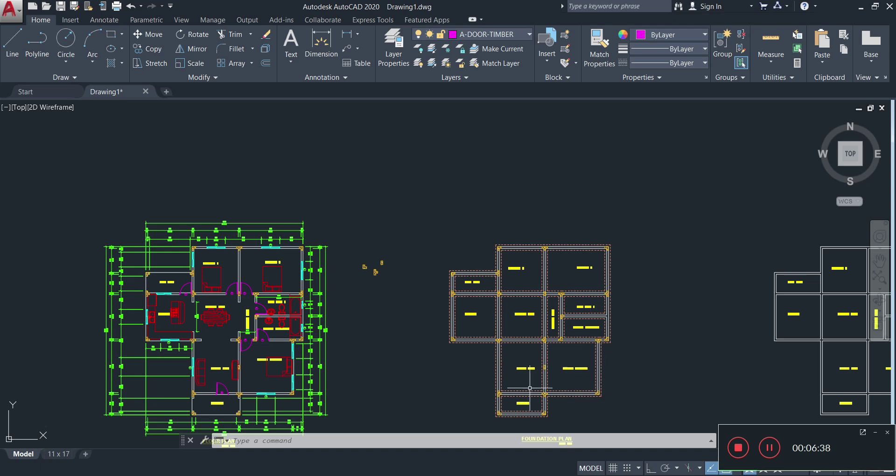
scroll(526, 411, up, 5)
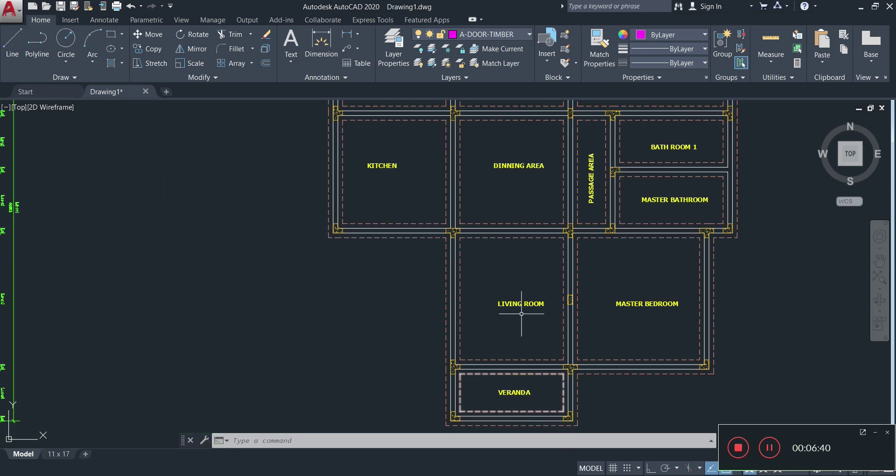
scroll(531, 299, down, 2)
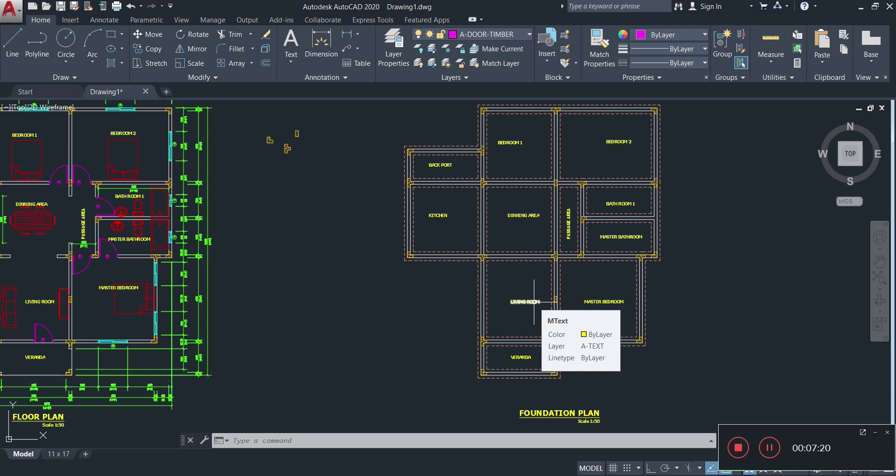
middle_drag(745, 190, 709, 251)
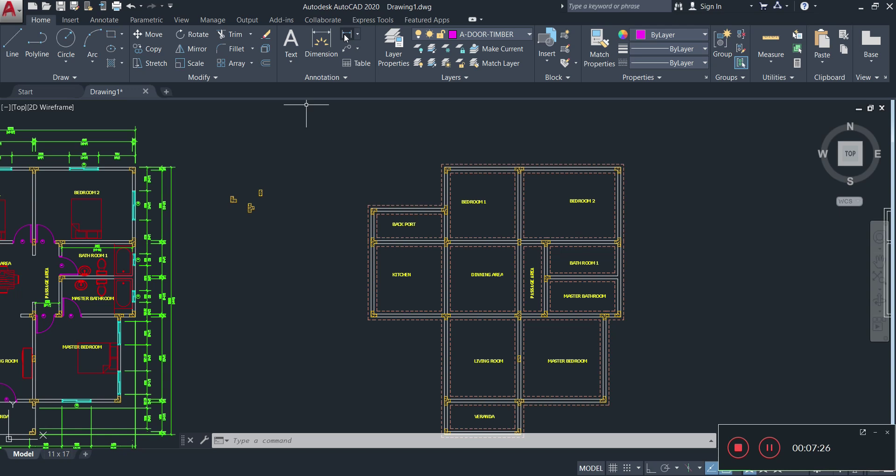
Make A-DIMS the current layer for dimensioning
click(105, 21)
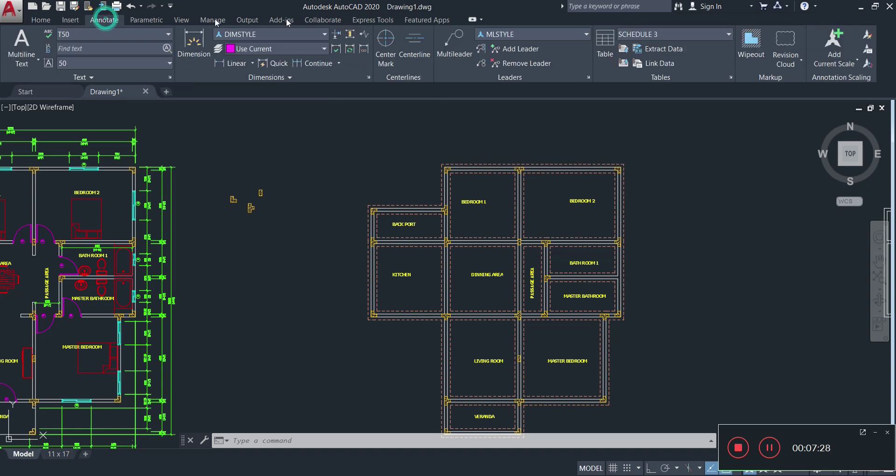
click(41, 19)
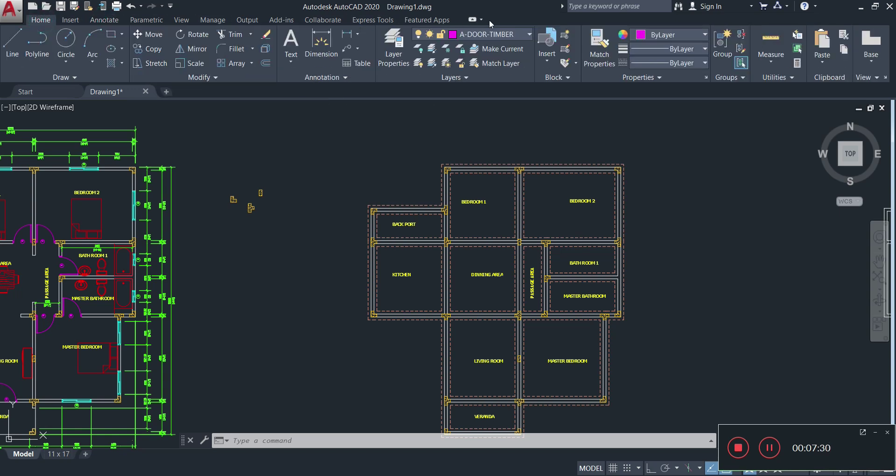
click(498, 37)
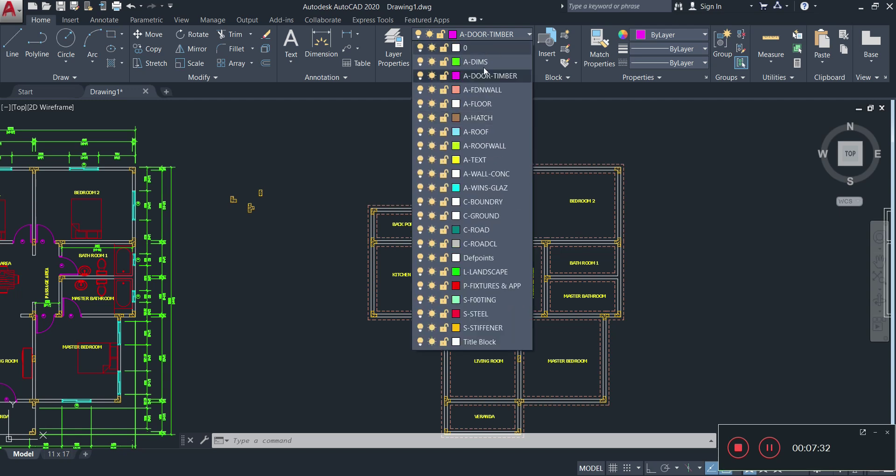
click(483, 61)
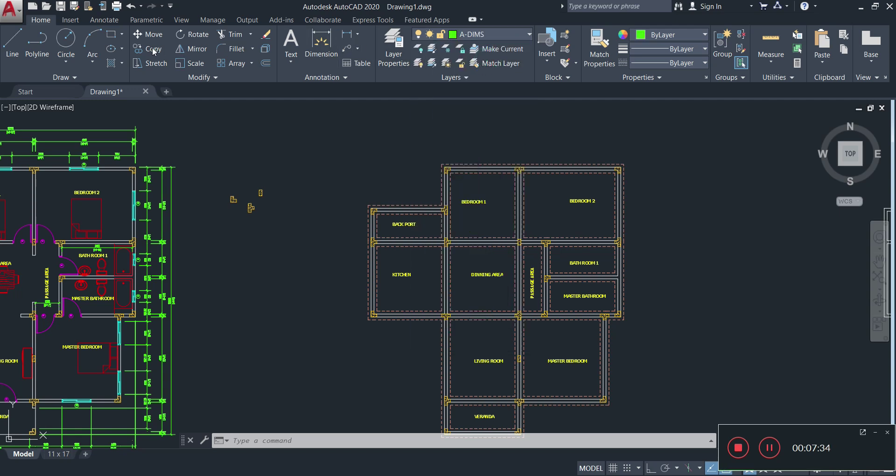
Add a linear dimension across the dashed foundation width at Bedroom 2's upper outer corner, placing the dimension line 600 above the outline
click(103, 21)
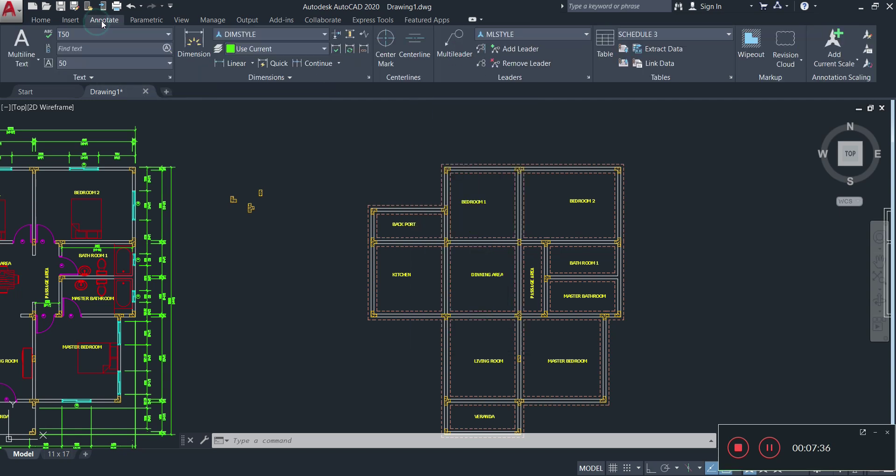
click(230, 63)
scroll(641, 156, up, 3)
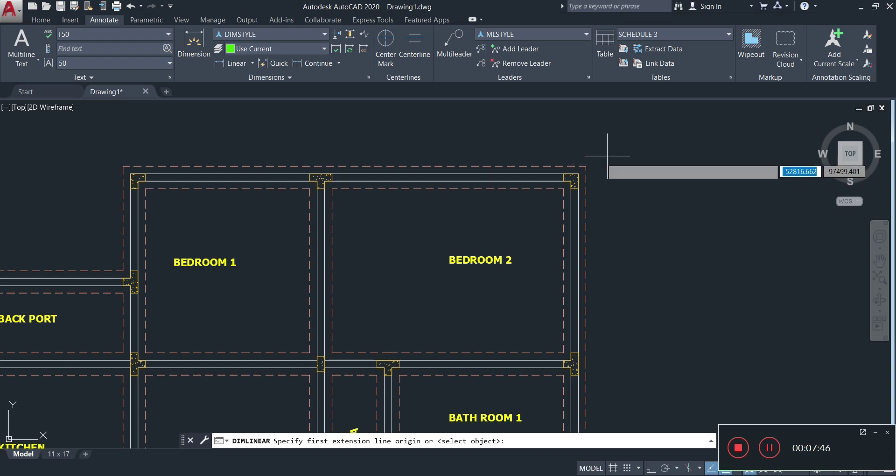
click(585, 166)
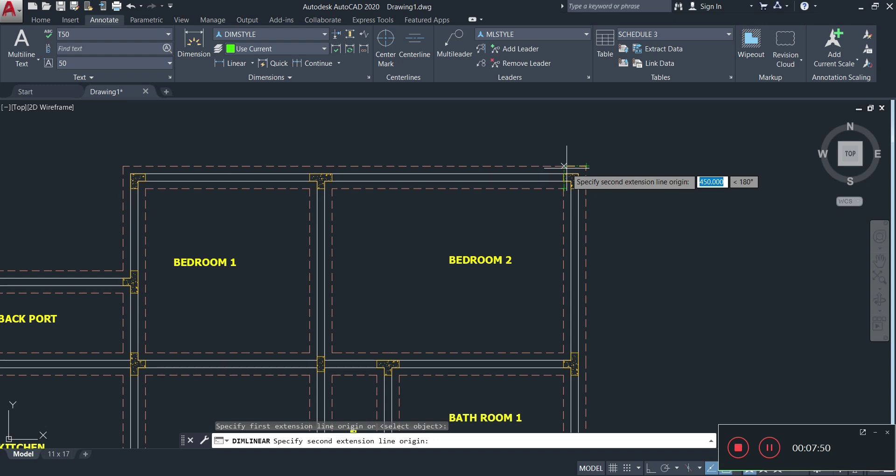
click(564, 166)
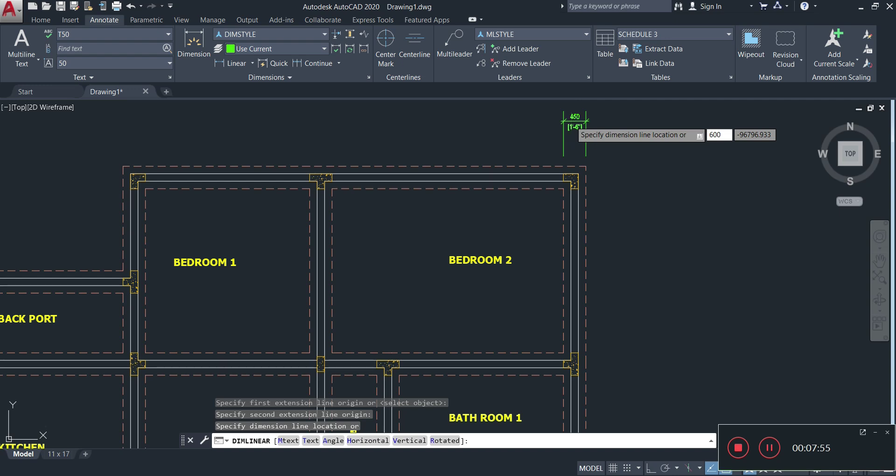
key(Return)
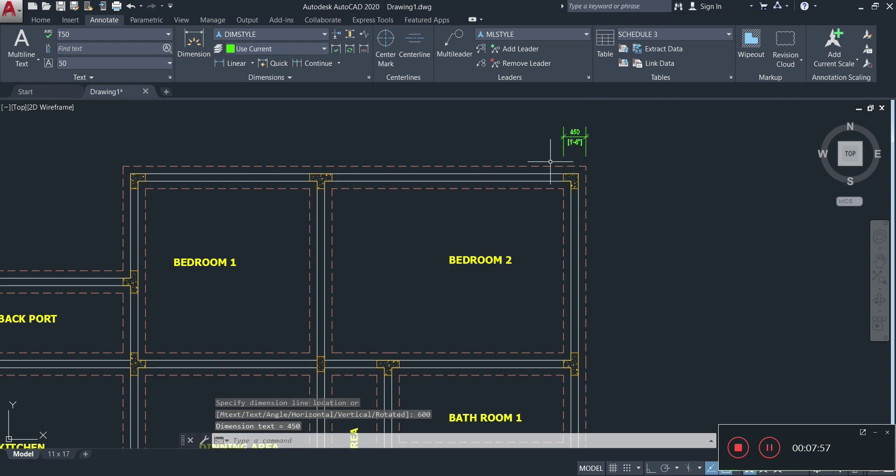
Continue the horizontal dimension chain above the plan across Bedroom 2, Bedroom 1, the Back Port and each dashed foundation width between them
click(315, 62)
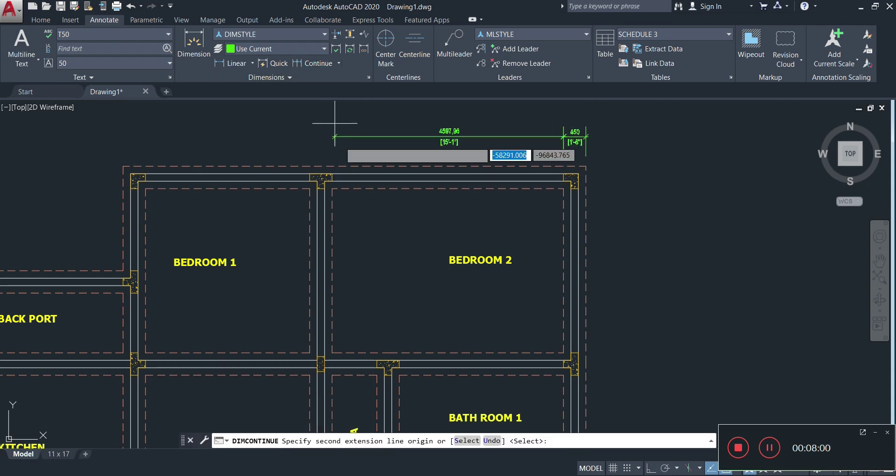
click(332, 188)
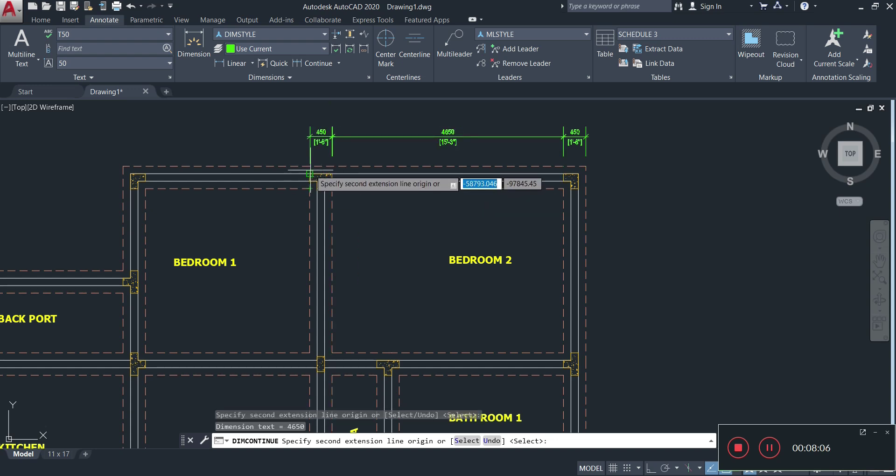
click(310, 166)
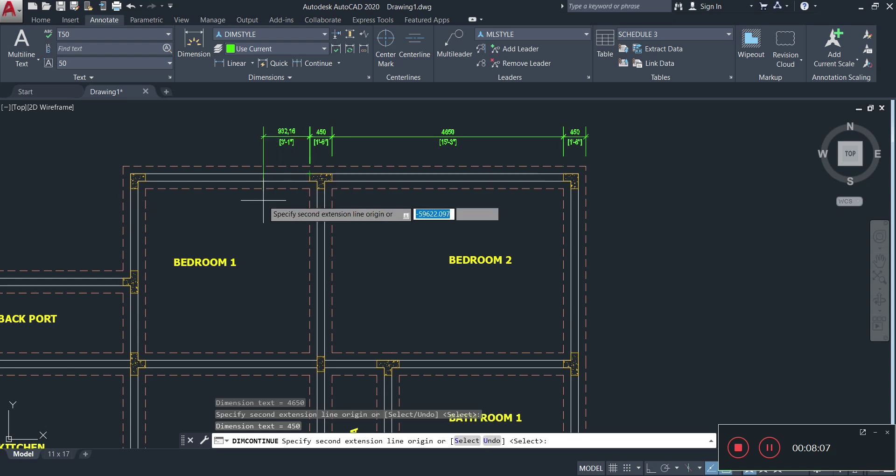
click(145, 166)
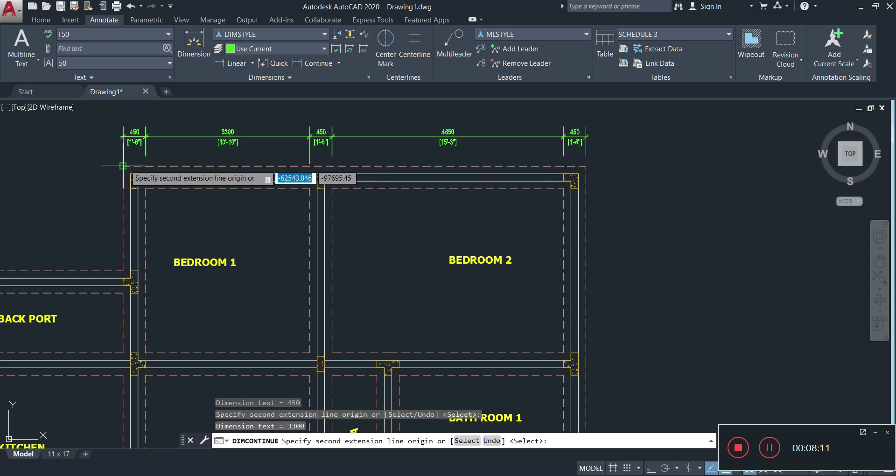
middle_drag(176, 200, 477, 210)
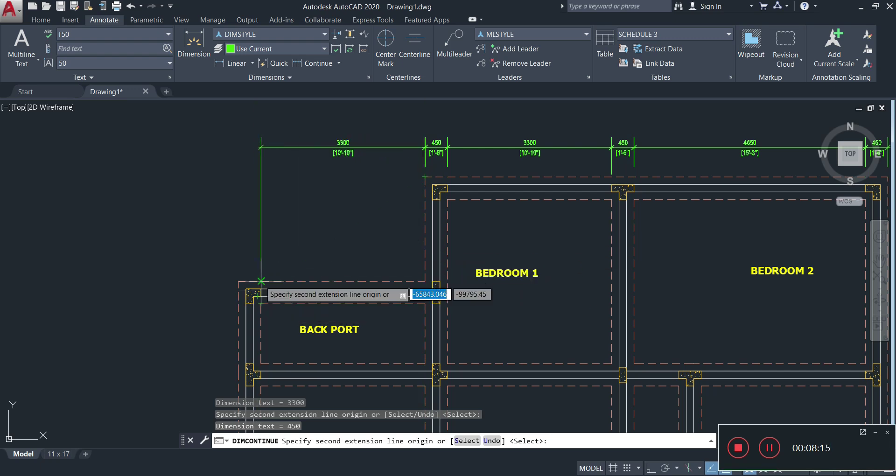
click(260, 279)
click(237, 276)
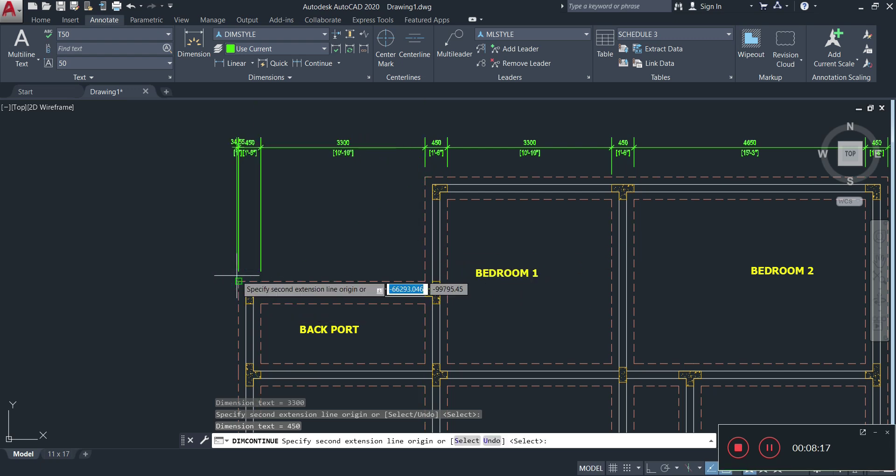
key(Escape)
Add an overall linear dimension from the Back Port's outer corner to Bedroom 2's outer corner, placed above the dimension chain
scroll(351, 207, down, 2)
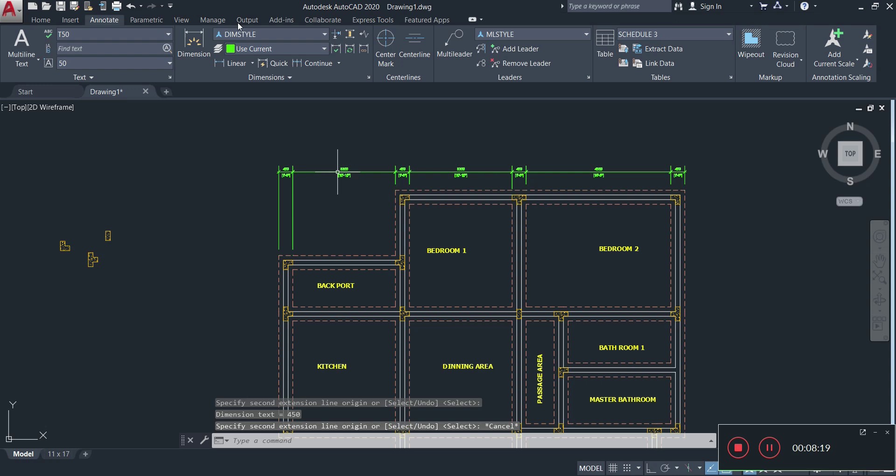
click(231, 64)
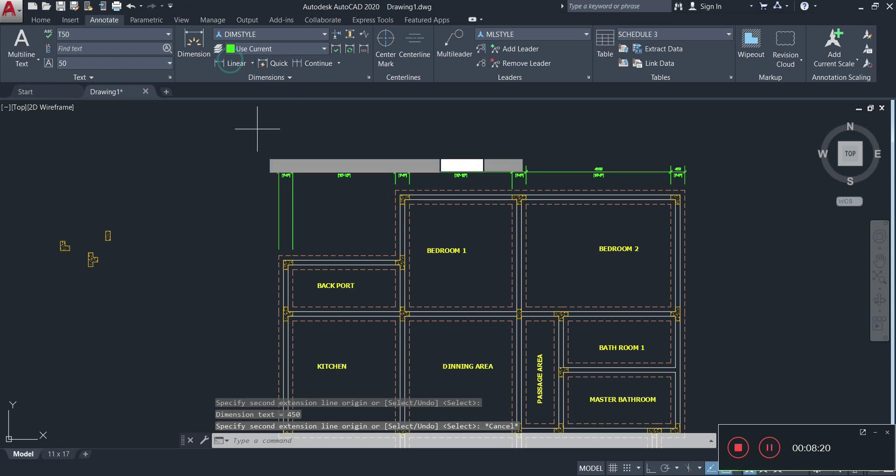
click(279, 256)
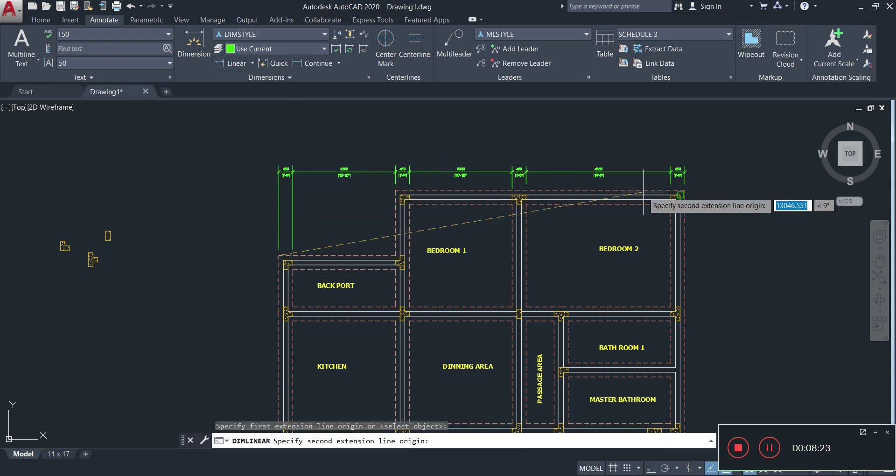
click(685, 171)
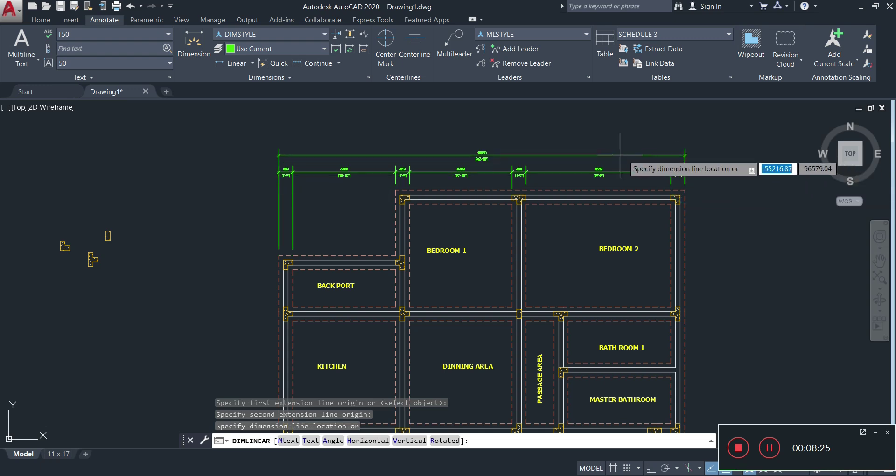
click(596, 158)
scroll(508, 162, up, 2)
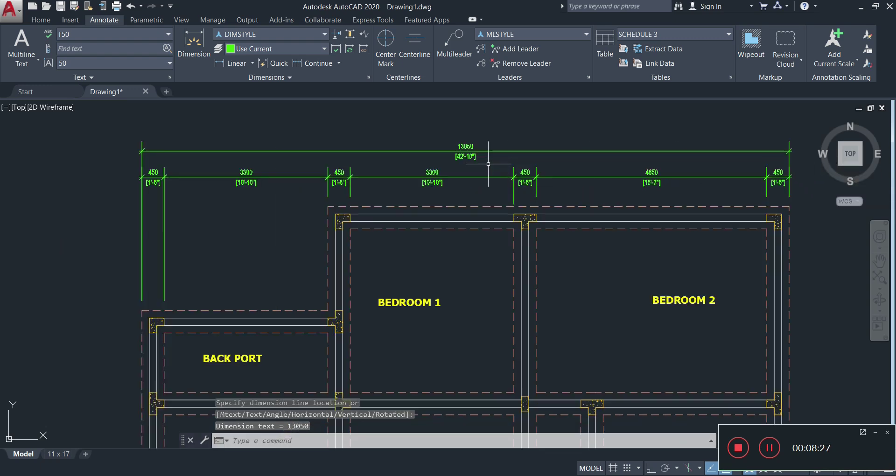
Add a vertical linear dimension across the foundation width at Bedroom 2's upper outer corner, placing the dimension line 600 outside the outline
scroll(373, 187, down, 2)
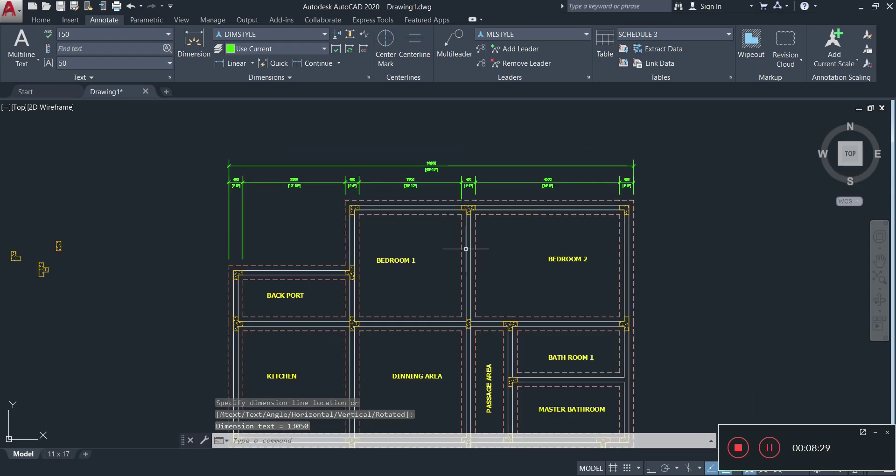
middle_drag(598, 268, 424, 211)
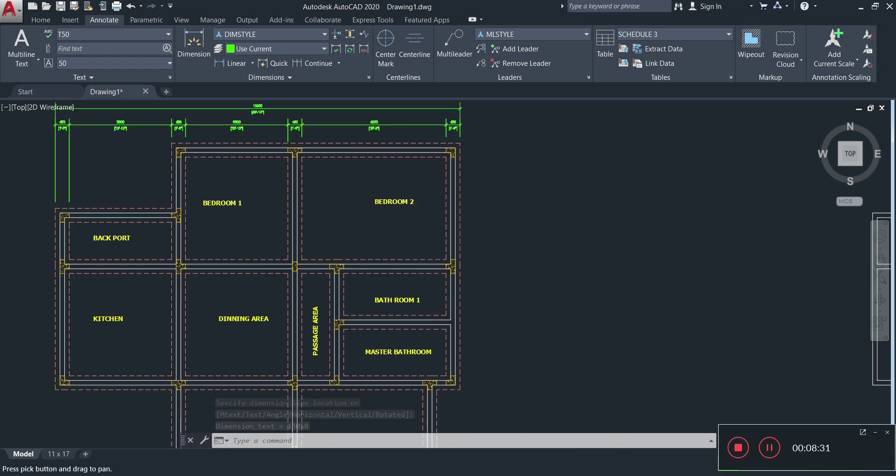
click(226, 58)
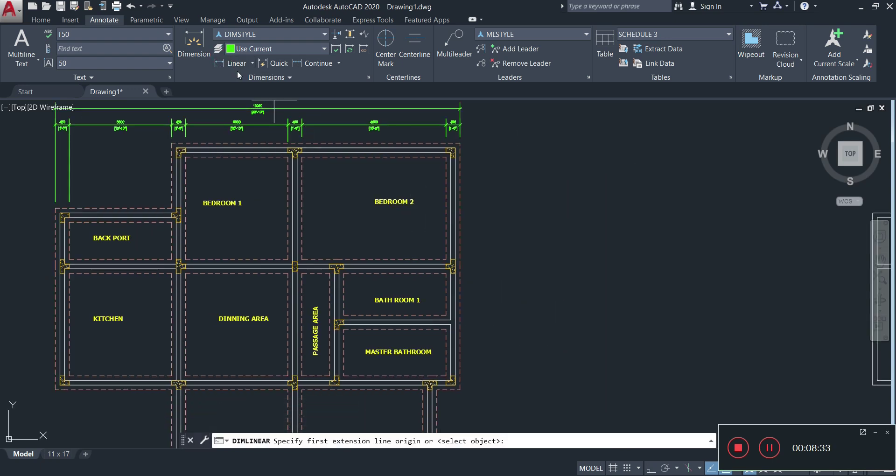
scroll(460, 142, up, 2)
click(444, 139)
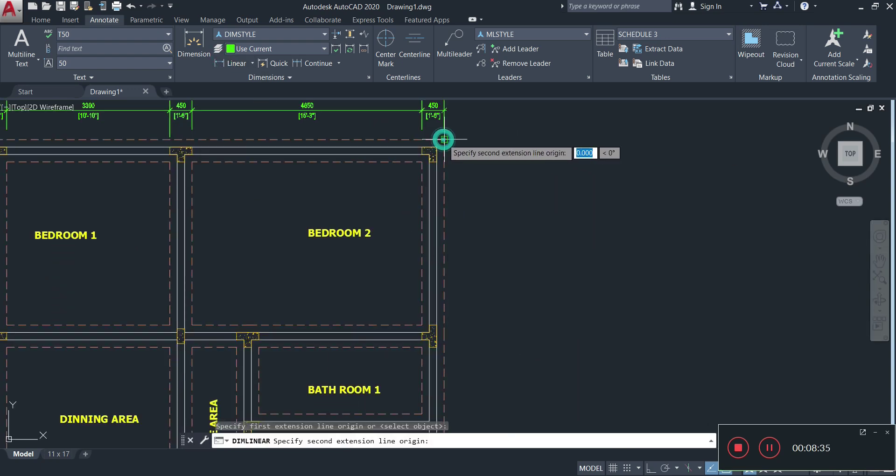
click(444, 162)
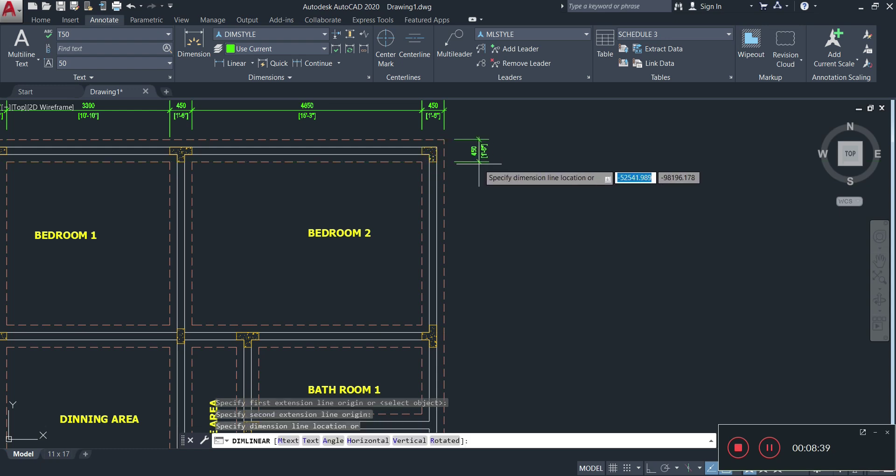
text(600)
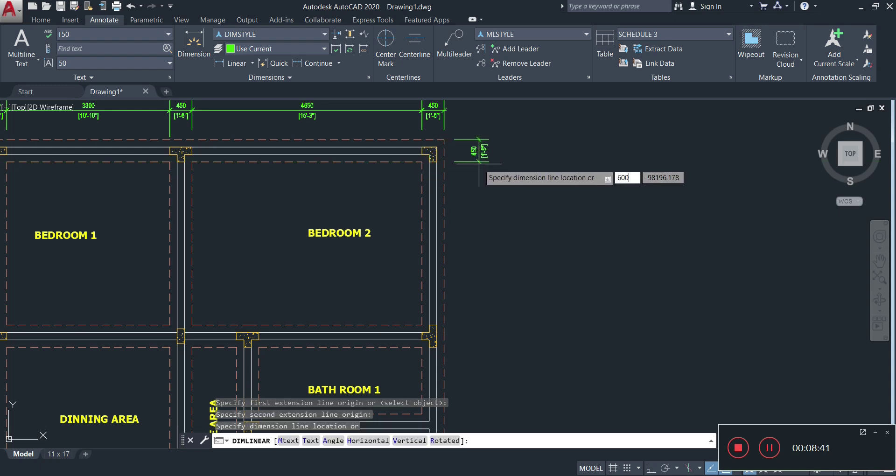
key(Return)
Continue the vertical dimension chain down Bedroom 2's inner length and across the foundation width between Bedroom 2 and Bath Room 1
click(311, 63)
scroll(466, 355, up, 5)
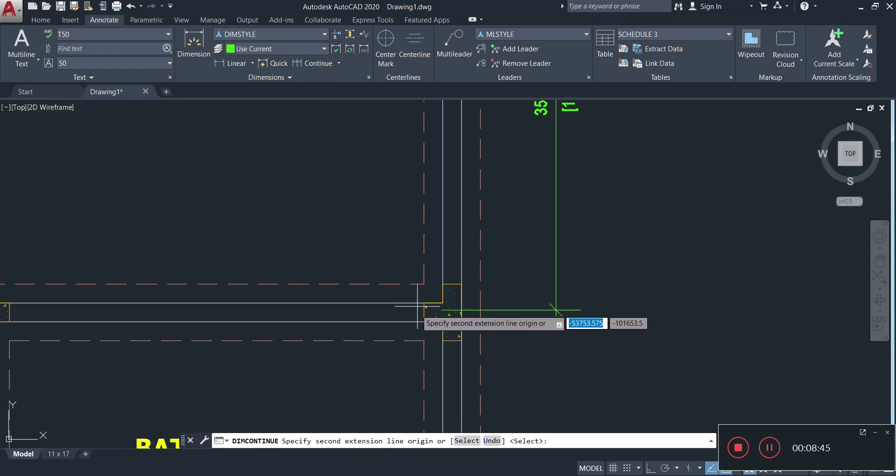
click(476, 284)
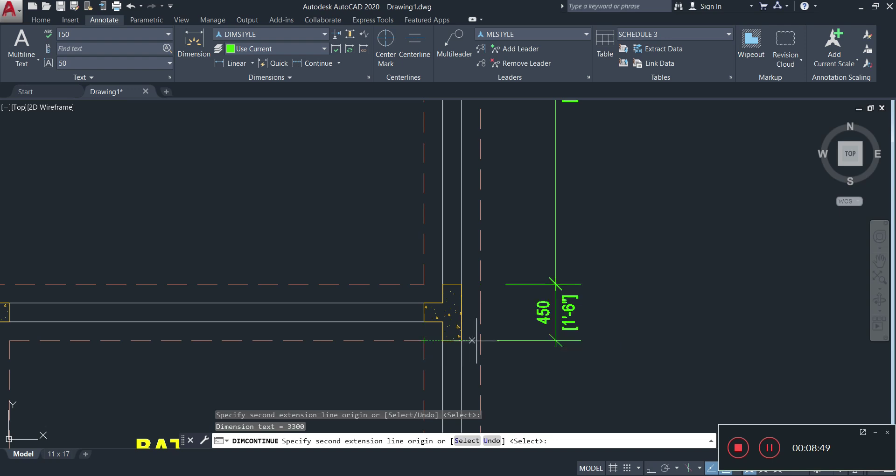
click(471, 340)
Extend the vertical dimension chain past Bath Room 1, the dividing foundation, the Master Bathroom and its lower foundation width
scroll(476, 416, down, 6)
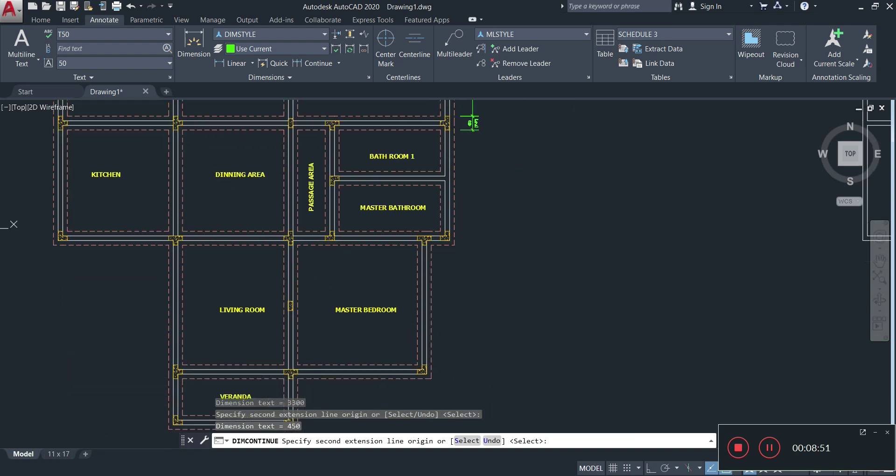
scroll(449, 162, up, 4)
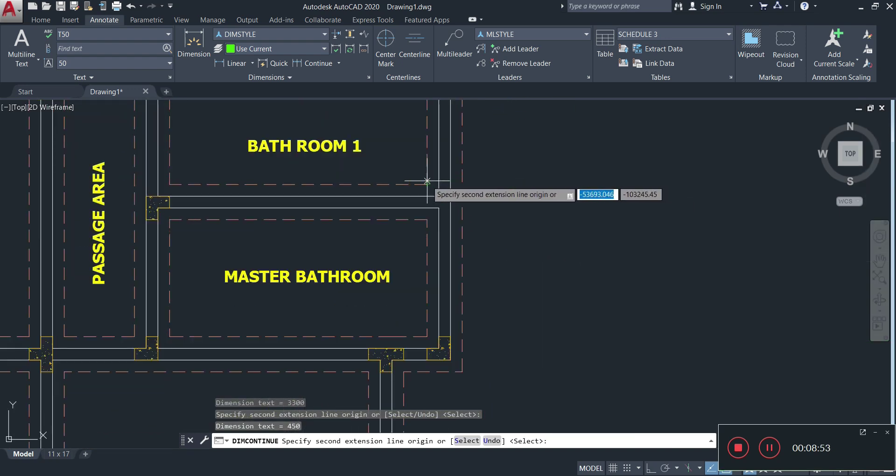
click(462, 184)
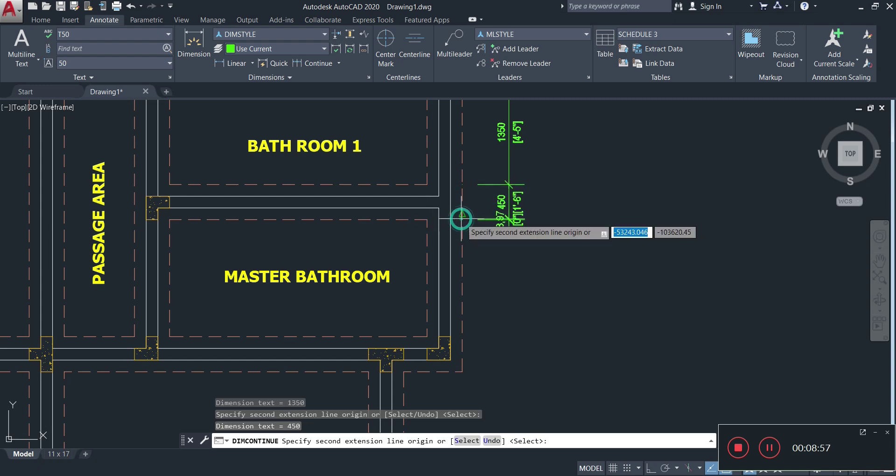
click(462, 336)
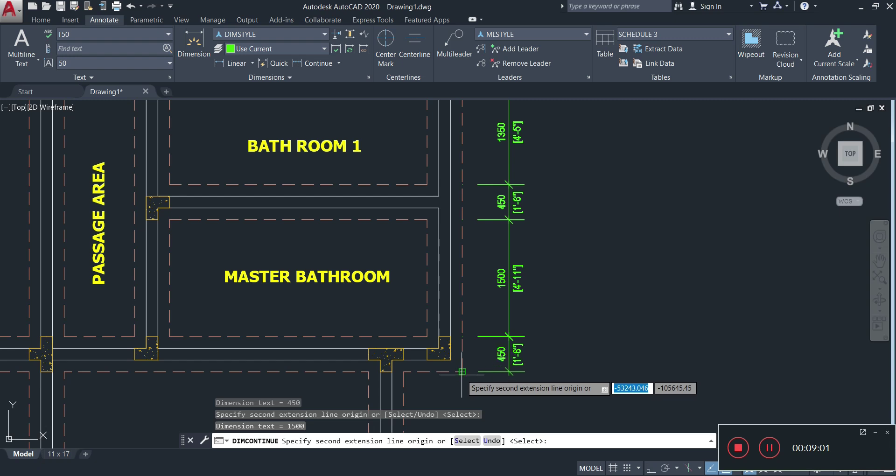
click(462, 372)
Complete the vertical dimension chain along the Master Bedroom and Veranda, including their lower foundation widths, down to the Veranda's outer edge
scroll(462, 371, down, 4)
scroll(448, 217, up, 2)
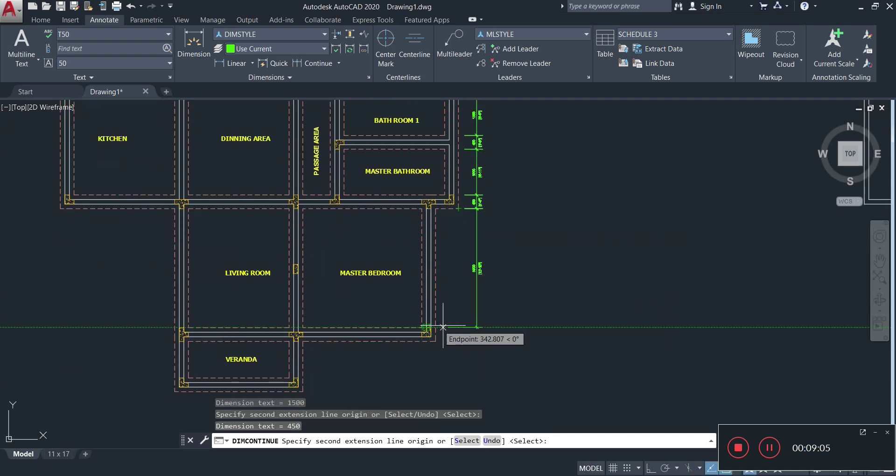
click(436, 327)
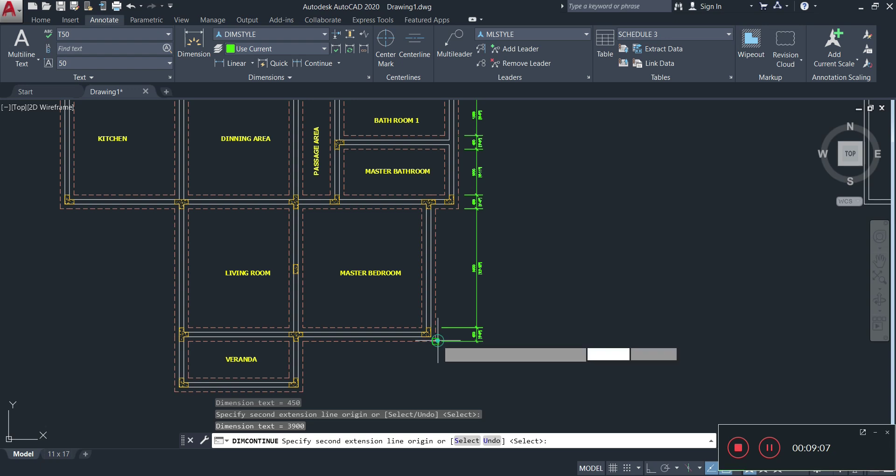
click(437, 340)
scroll(324, 372, up, 3)
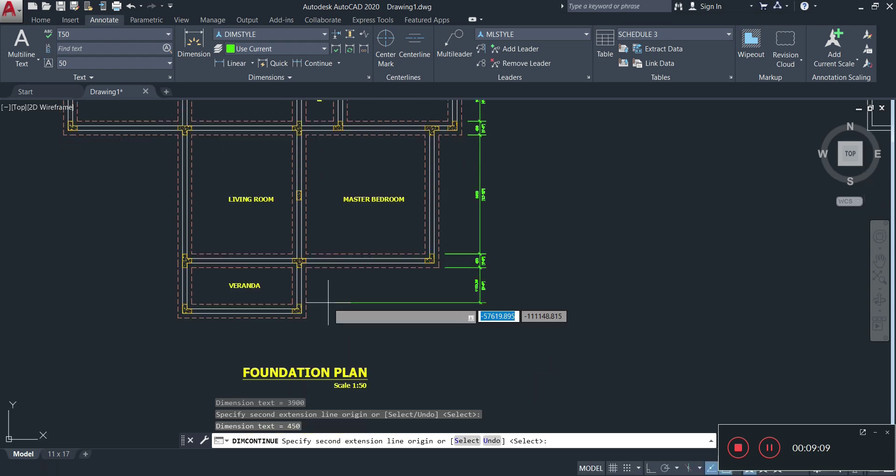
click(302, 304)
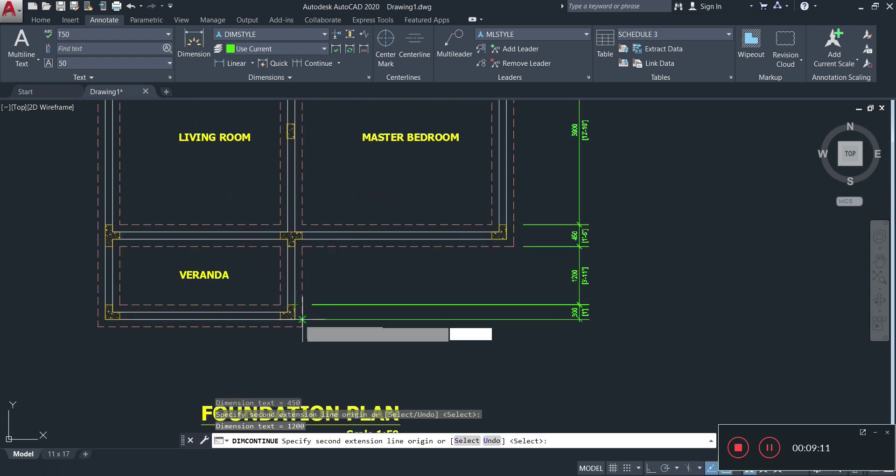
click(302, 327)
key(Escape)
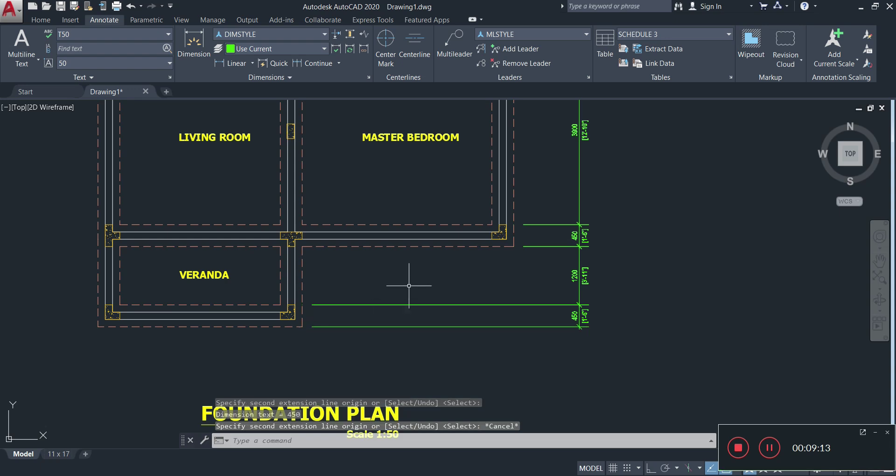
Add an overall vertical linear dimension from the Veranda's lower outer corner to Bedroom 2's upper outer corner, placed outside the dimension chain
scroll(406, 297, down, 3)
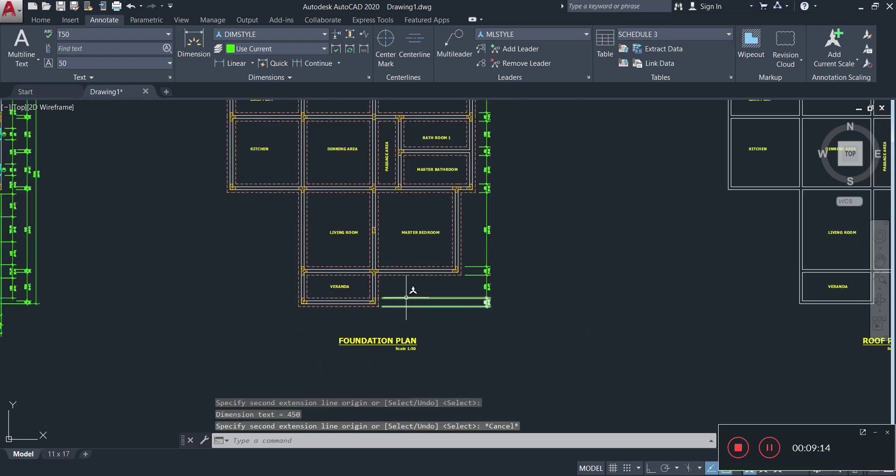
click(237, 65)
middle_drag(485, 221, 452, 291)
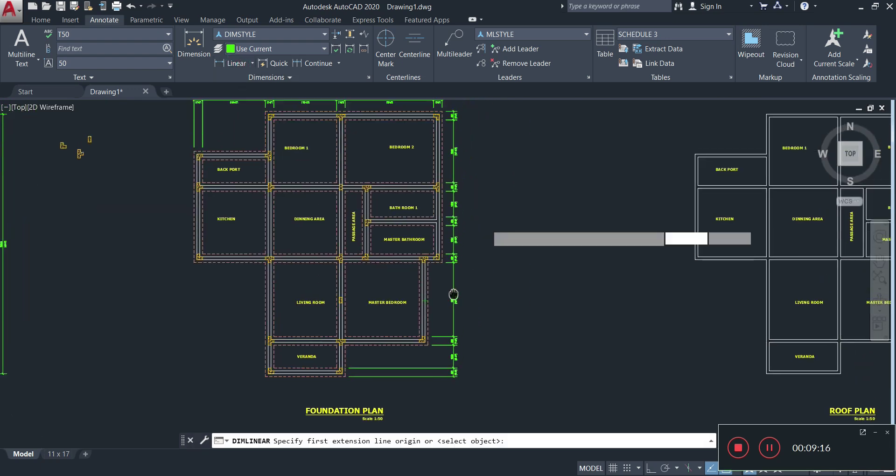
click(345, 374)
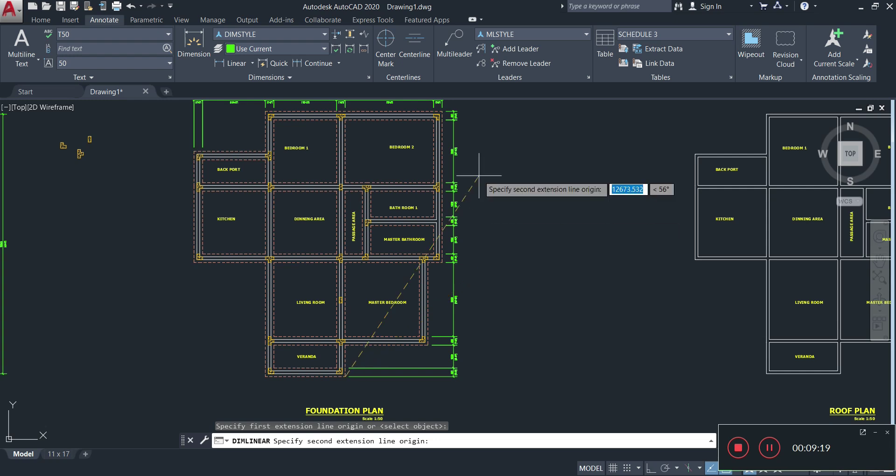
middle_drag(479, 176, 426, 250)
scroll(410, 194, up, 8)
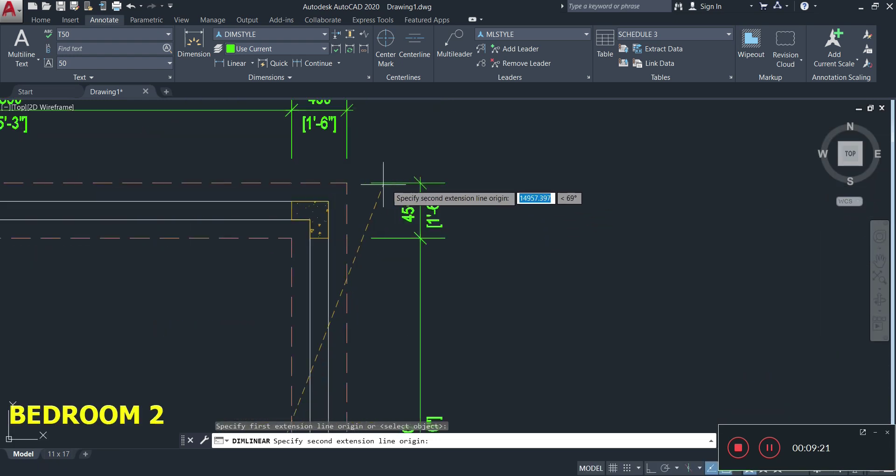
click(351, 179)
scroll(355, 187, down, 5)
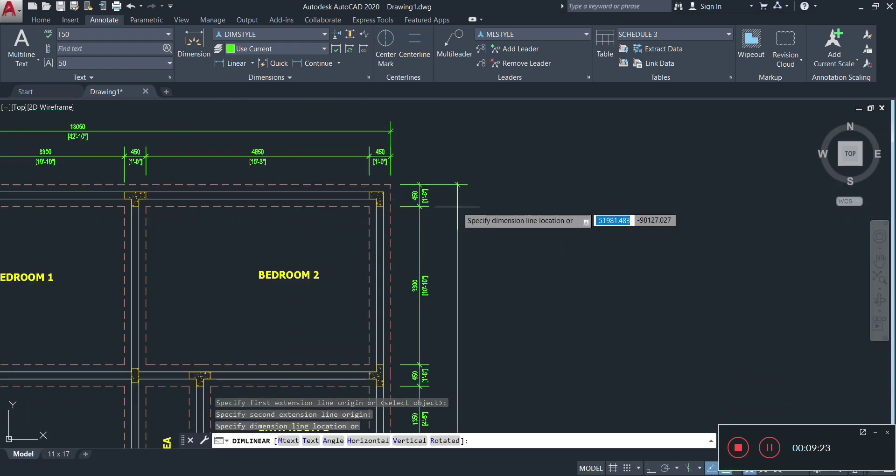
scroll(481, 276, down, 6)
middle_drag(481, 285, 455, 247)
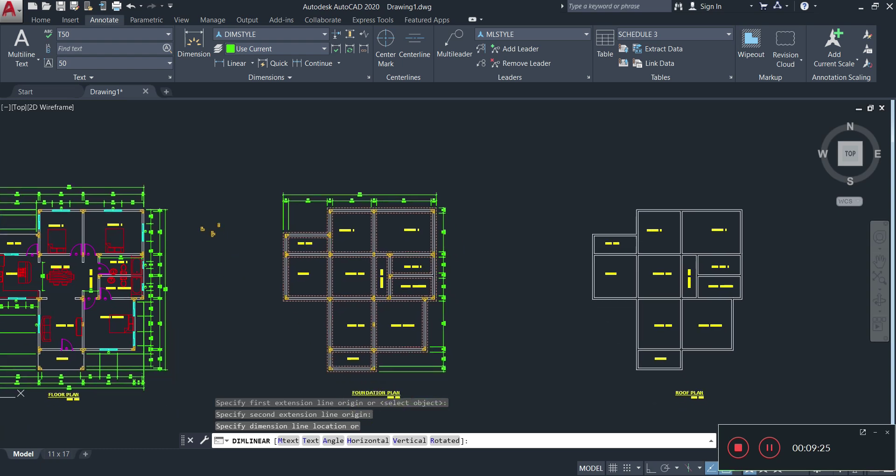
scroll(454, 248, up, 2)
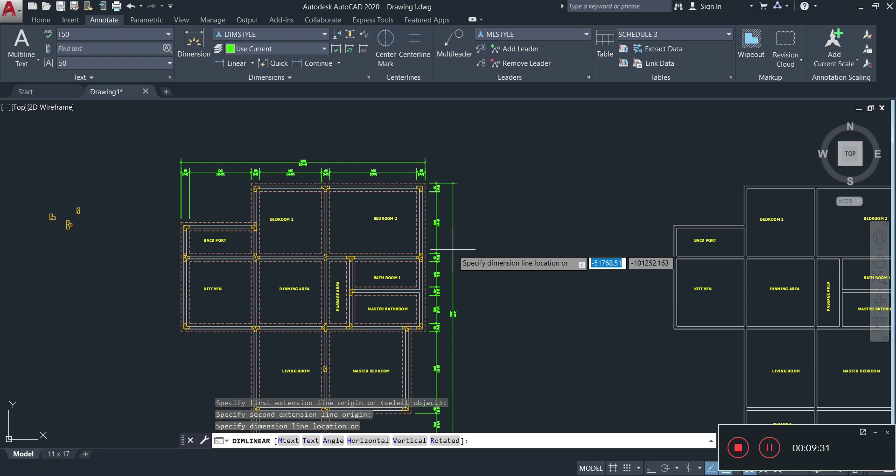
click(454, 249)
Add a vertical linear dimension across the foundation width at Bedroom 1's upper outer corner, placing the dimension line beyond the Back Port outline
scroll(459, 252, down, 2)
middle_drag(459, 289, 455, 250)
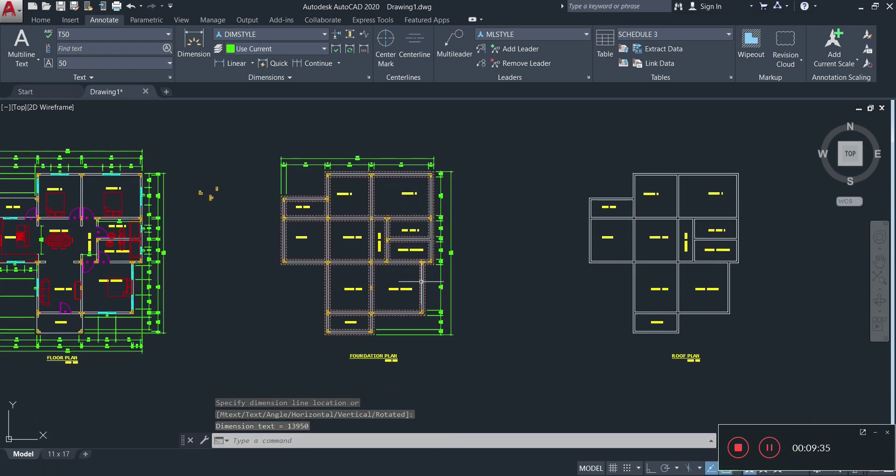
click(214, 66)
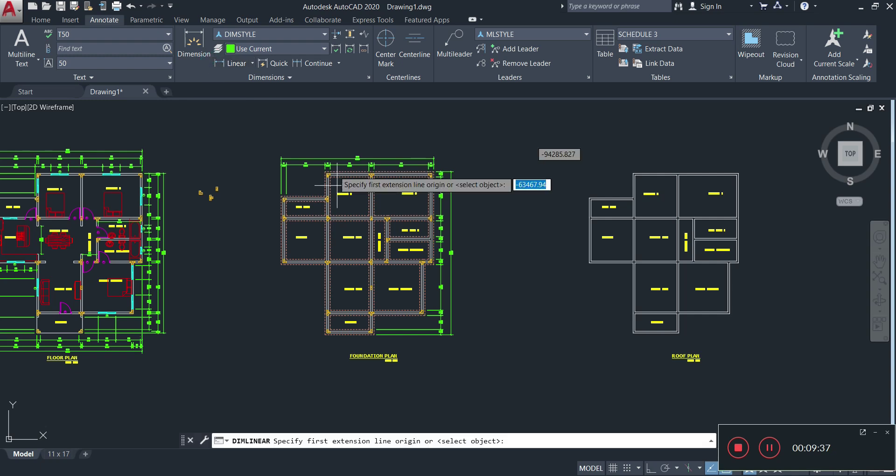
scroll(332, 163, up, 4)
scroll(334, 156, up, 2)
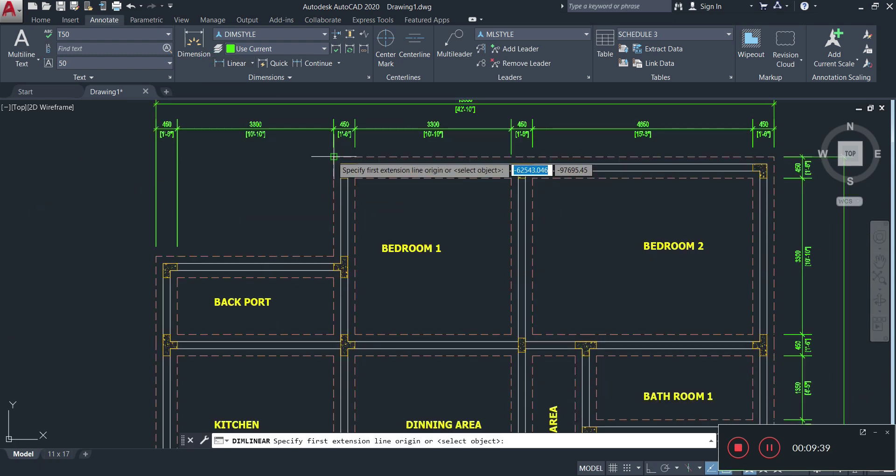
click(333, 157)
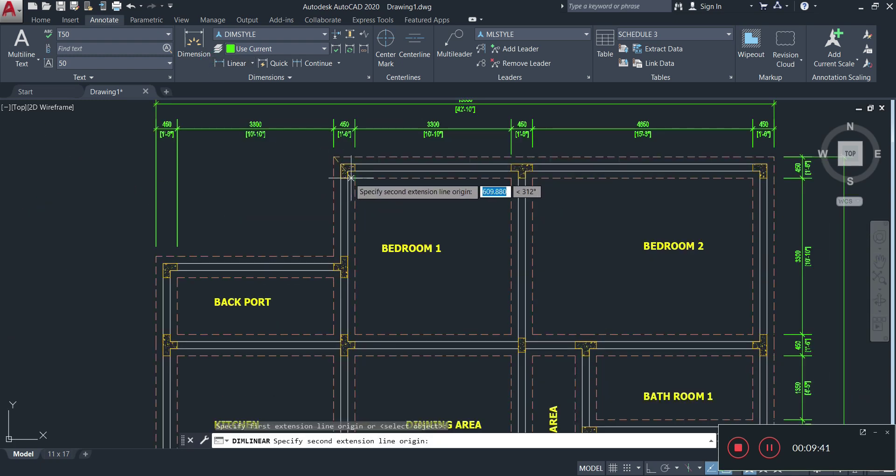
click(334, 178)
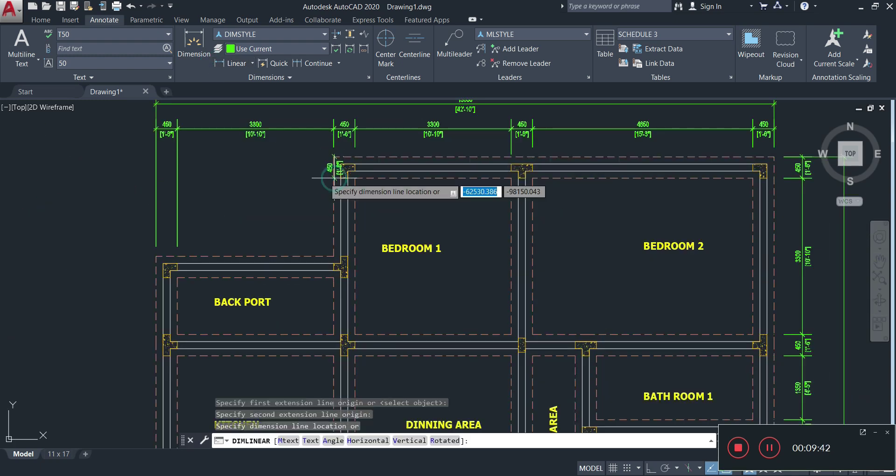
click(113, 187)
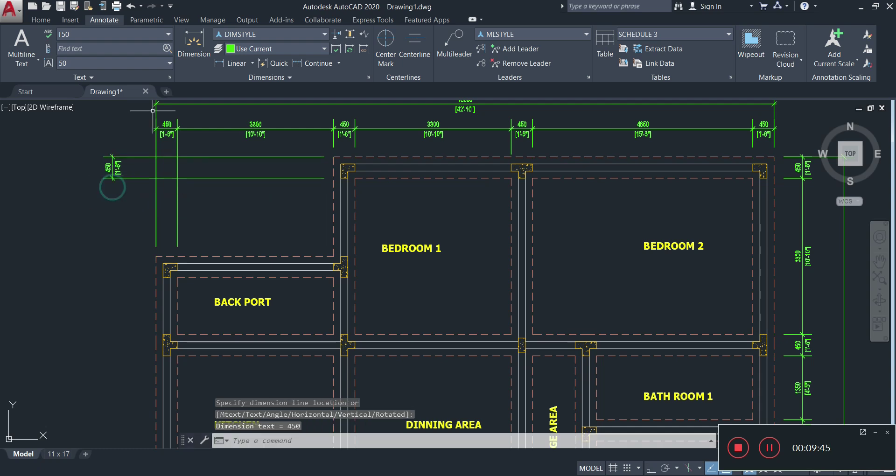
Continue the vertical dimension chain from Bedroom 1 to the Back Port's upper outer edge and across its foundation width
click(302, 62)
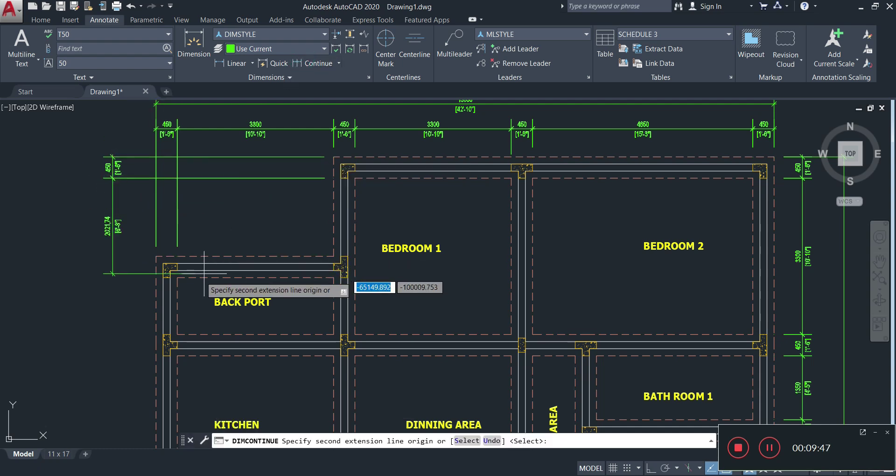
click(156, 258)
scroll(169, 276, up, 4)
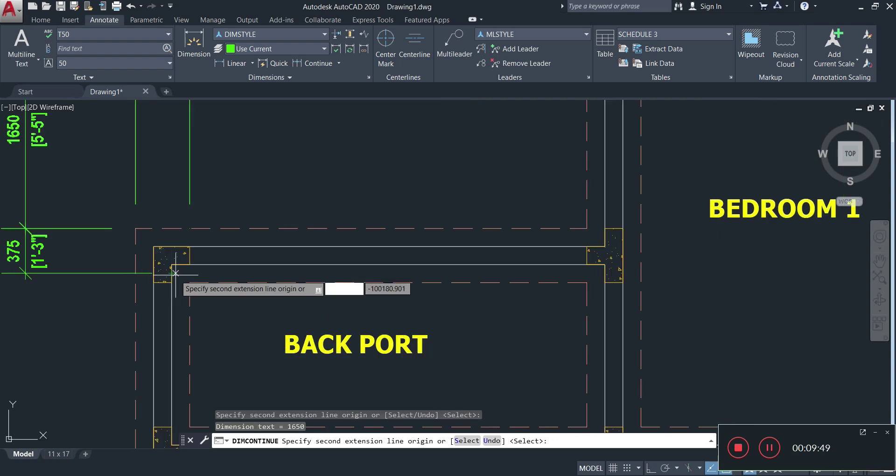
click(162, 283)
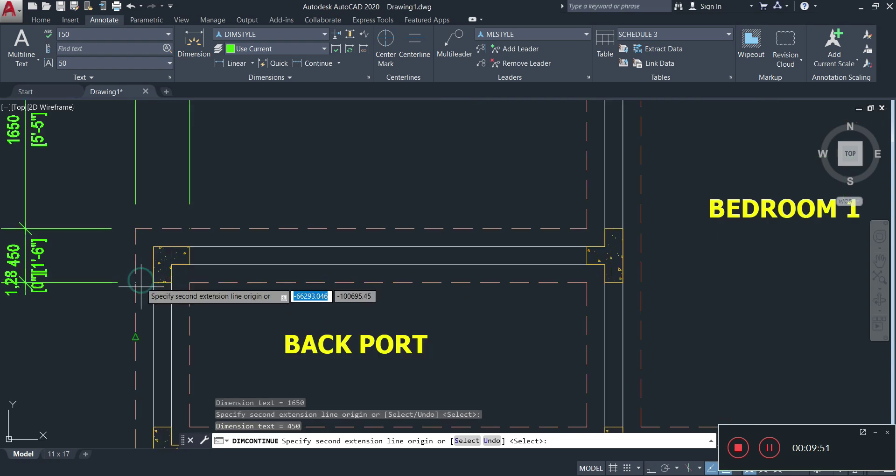
Extend the vertical dimension chain along the Back Port, the foundation between it and the Kitchen, the Kitchen and its lower foundation width
scroll(140, 308, down, 4)
scroll(144, 322, up, 2)
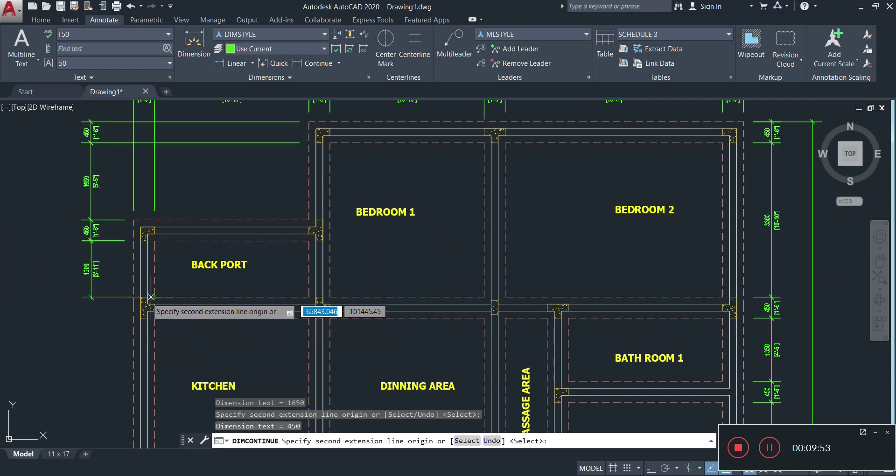
click(133, 297)
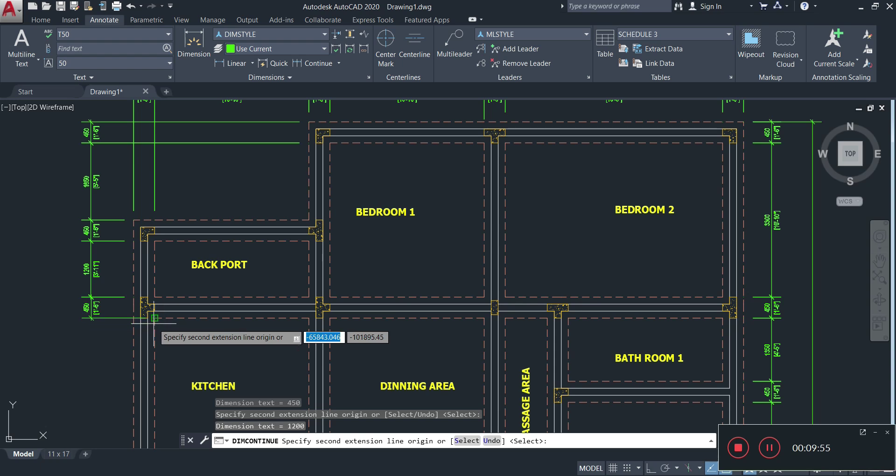
click(140, 319)
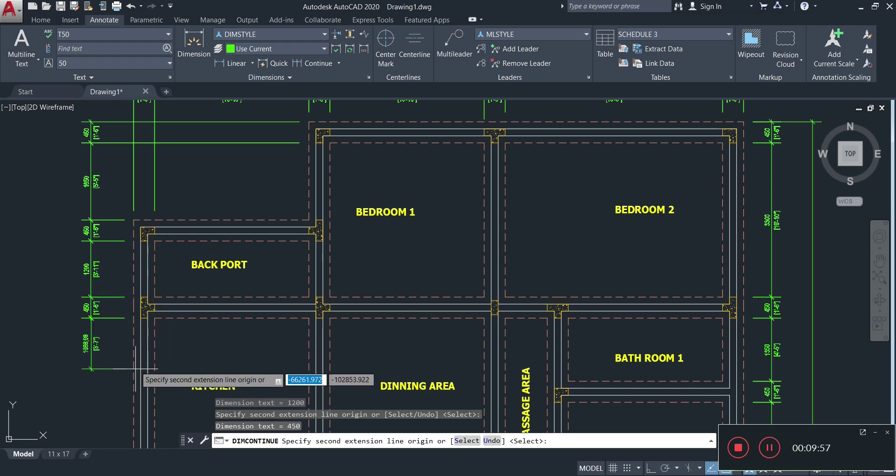
middle_drag(139, 367, 202, 174)
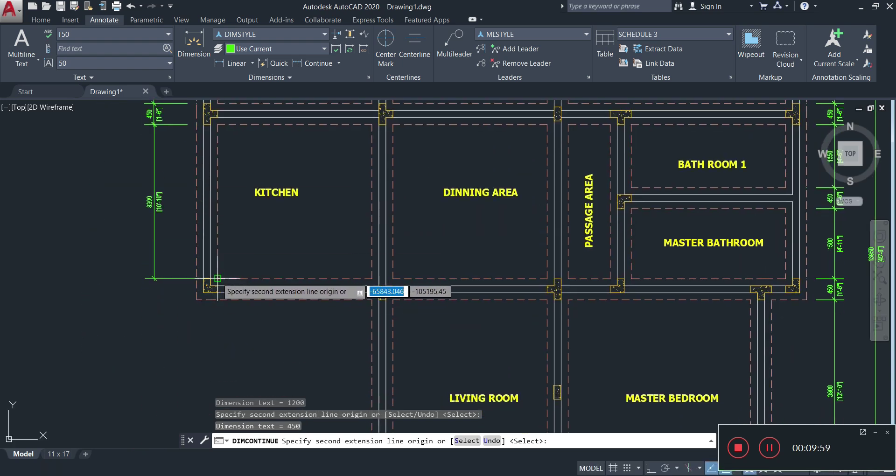
click(197, 298)
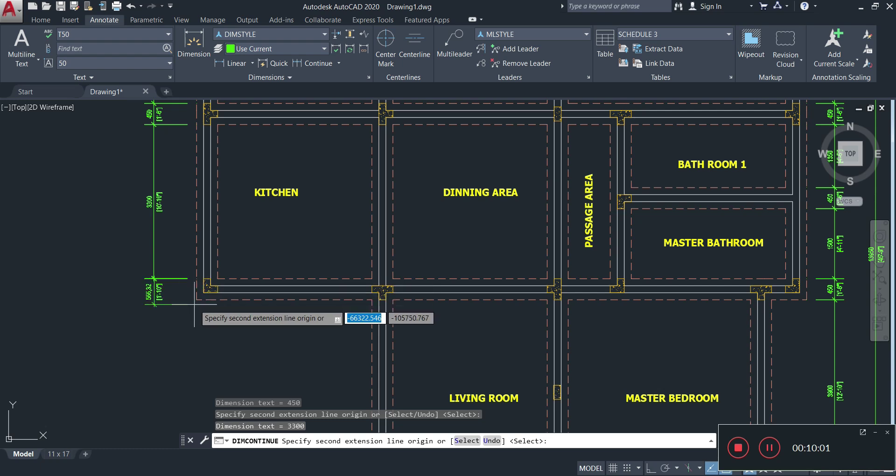
scroll(213, 322, up, 6)
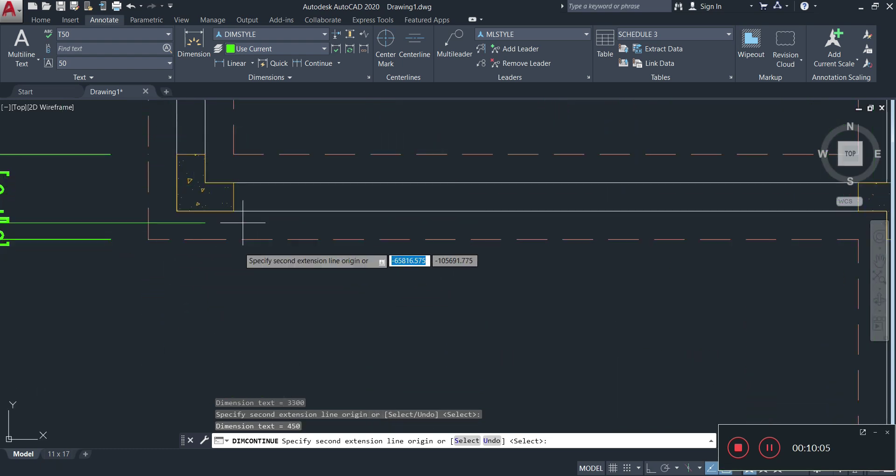
Complete the vertical dimension chain along the Living Room and Veranda, including their lower foundation widths, down to the Veranda's outer edge
scroll(276, 282, down, 4)
scroll(276, 282, down, 3)
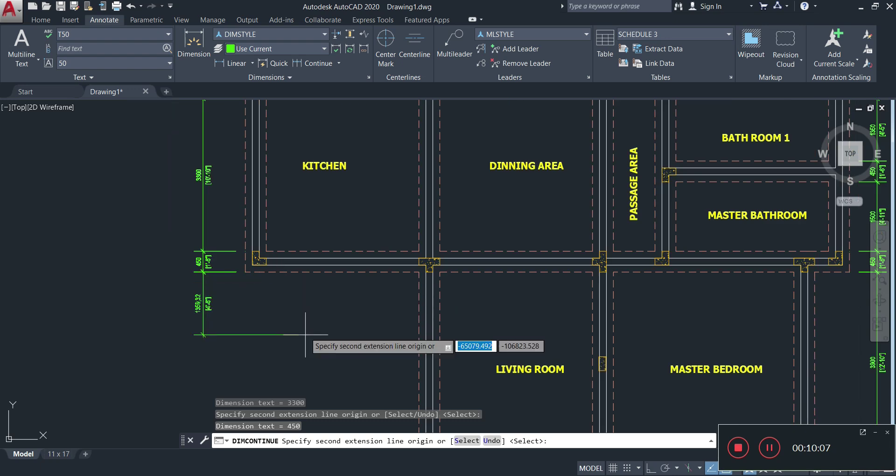
middle_drag(306, 329, 286, 178)
scroll(397, 320, up, 2)
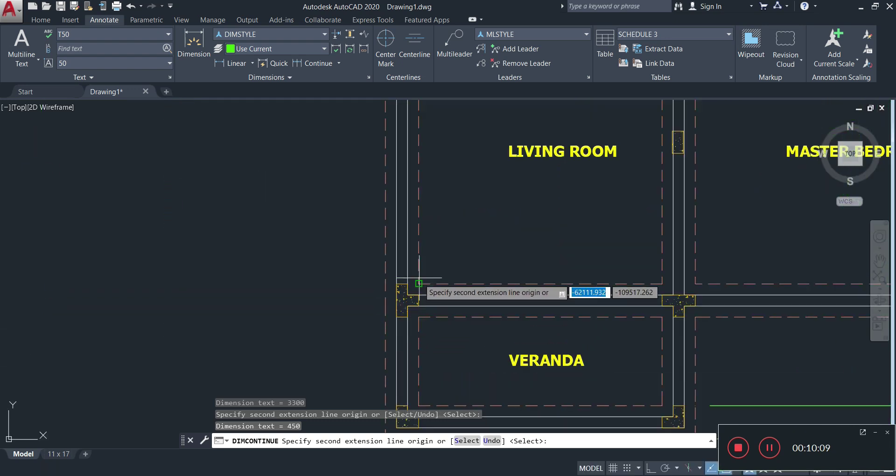
click(385, 283)
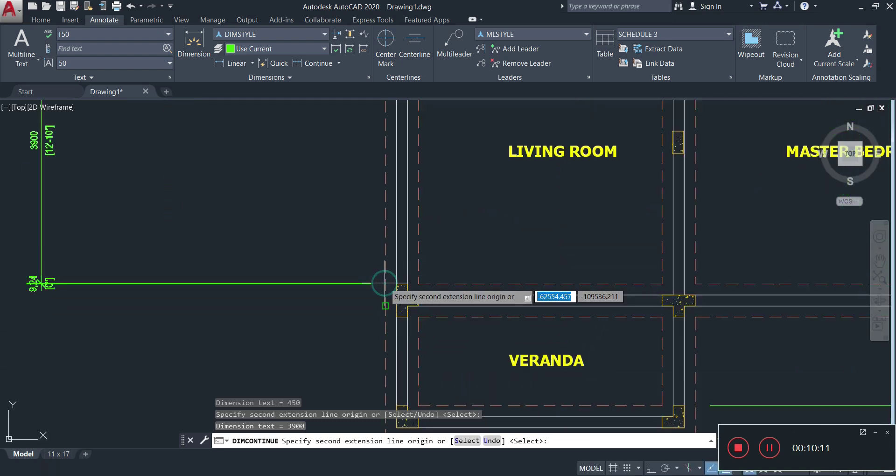
click(386, 317)
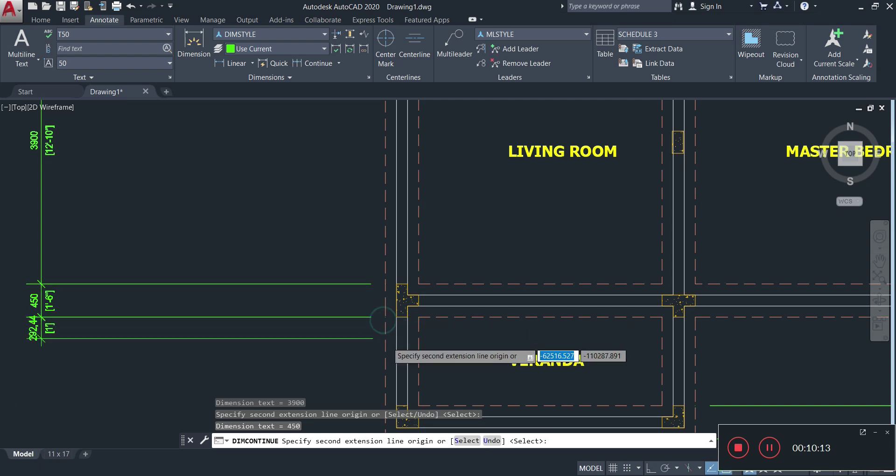
scroll(392, 343, down, 2)
middle_drag(415, 390, 403, 301)
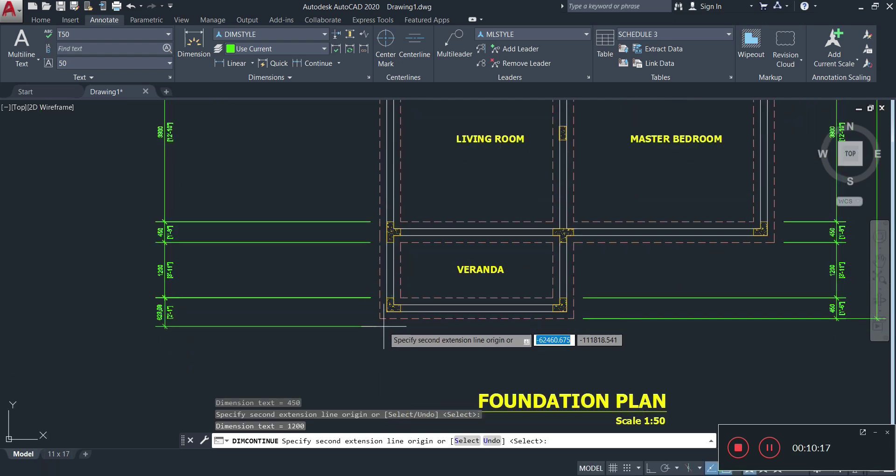
key(Escape)
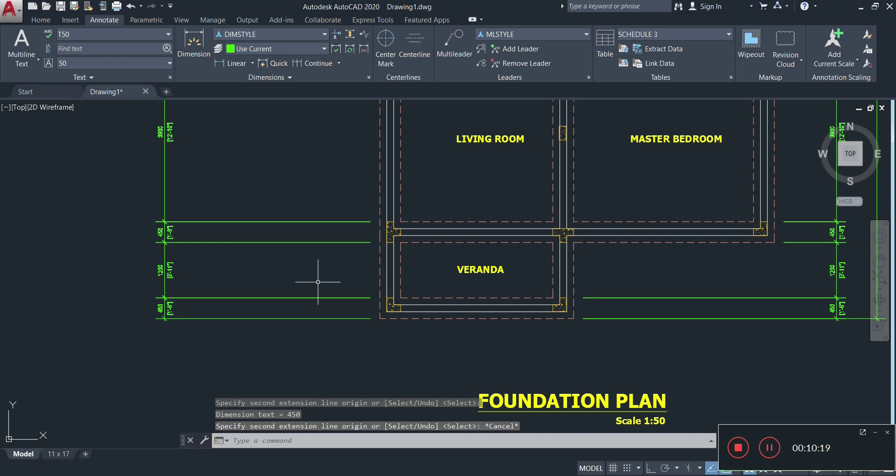
Add an overall vertical linear dimension from the Veranda's outer corner to Bedroom 1's upper outer corner, placed outside the Kitchen-side chain
click(224, 63)
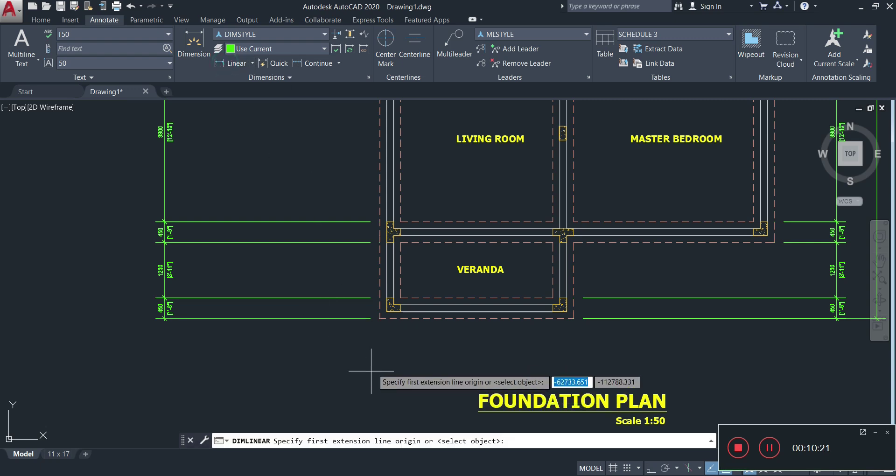
click(379, 317)
scroll(378, 309, down, 6)
scroll(356, 144, up, 8)
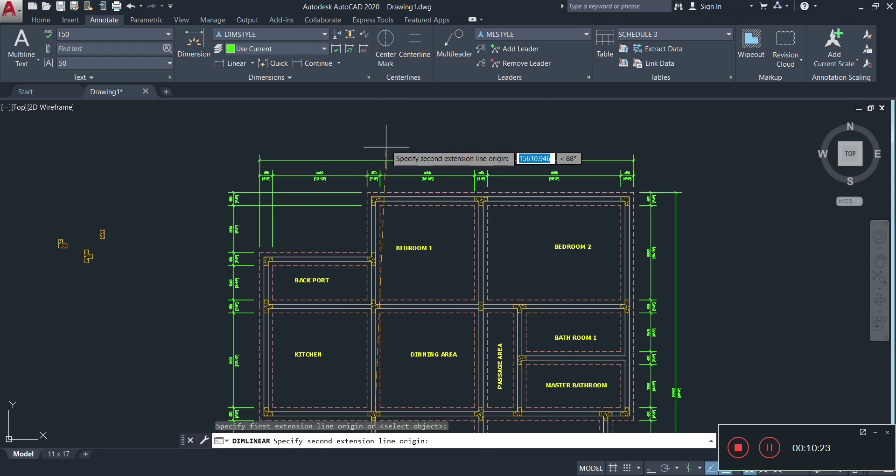
click(364, 195)
scroll(362, 196, down, 5)
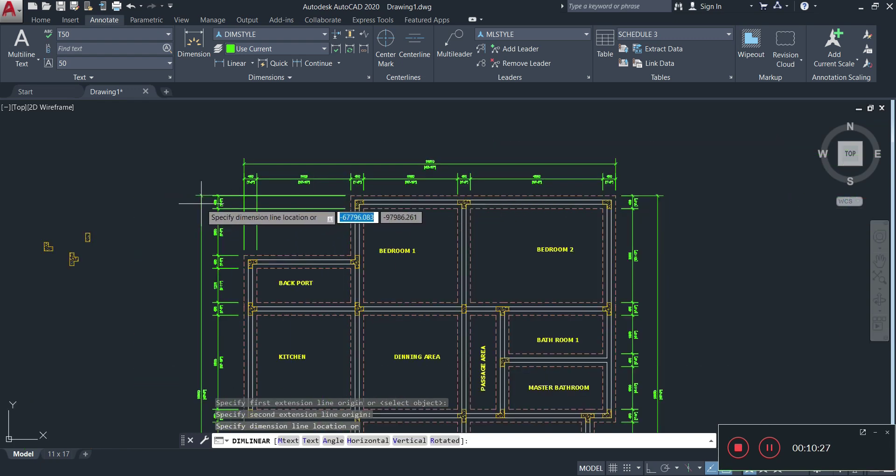
click(201, 203)
Add a horizontal linear dimension across the foundation width at the Master Bathroom's lower outer corner, placed below the Veranda's outer edge
scroll(252, 206, down, 4)
middle_drag(330, 272, 310, 244)
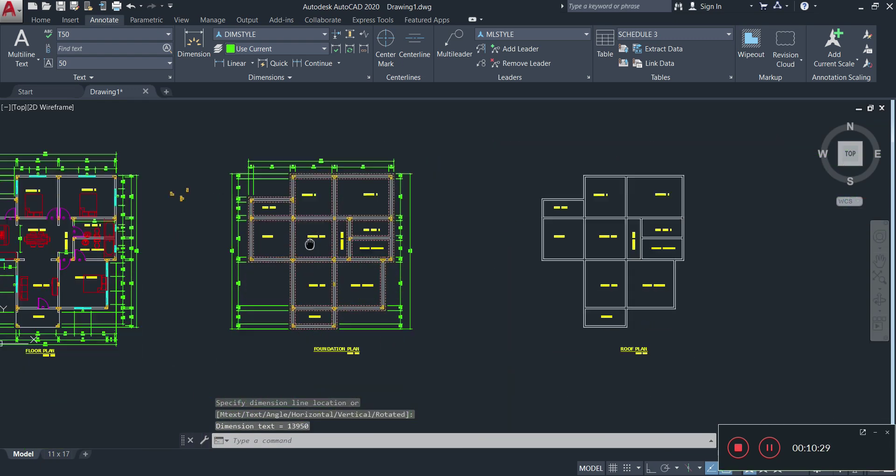
scroll(307, 355, up, 4)
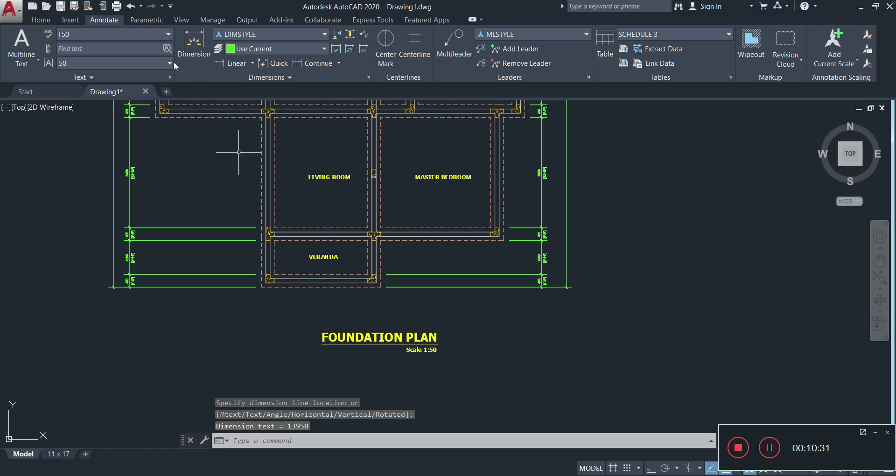
click(231, 63)
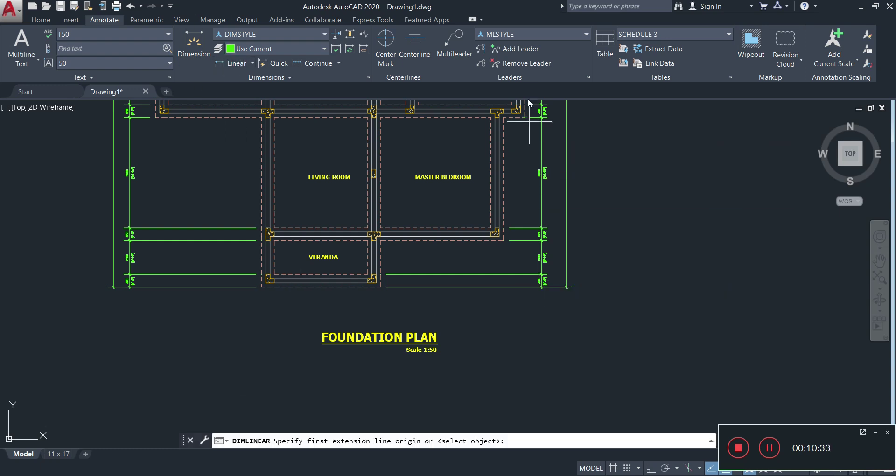
scroll(527, 117, up, 4)
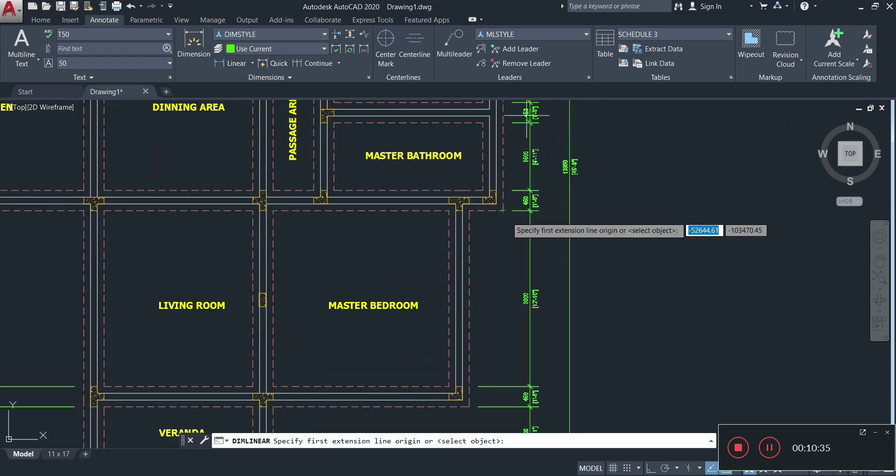
click(504, 211)
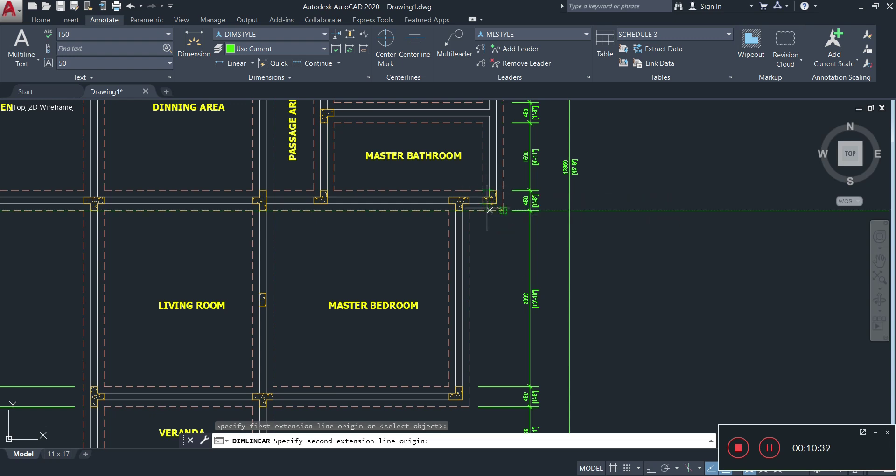
scroll(490, 210, up, 2)
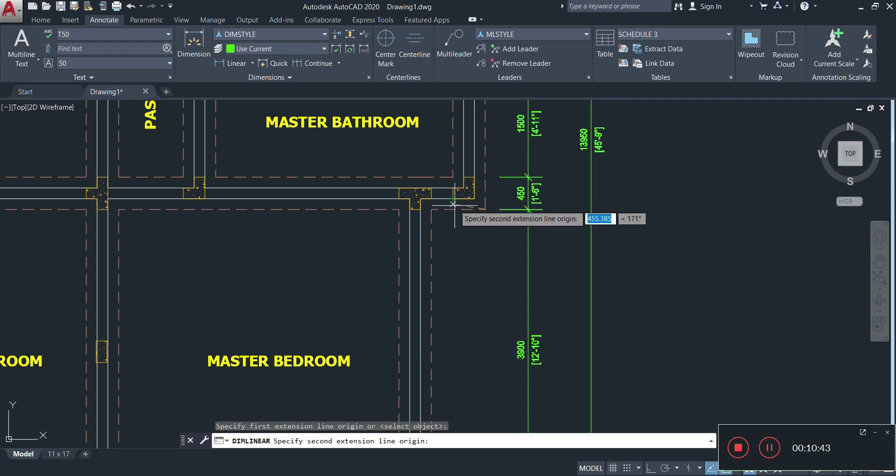
click(453, 210)
scroll(480, 304, down, 5)
scroll(471, 314, up, 3)
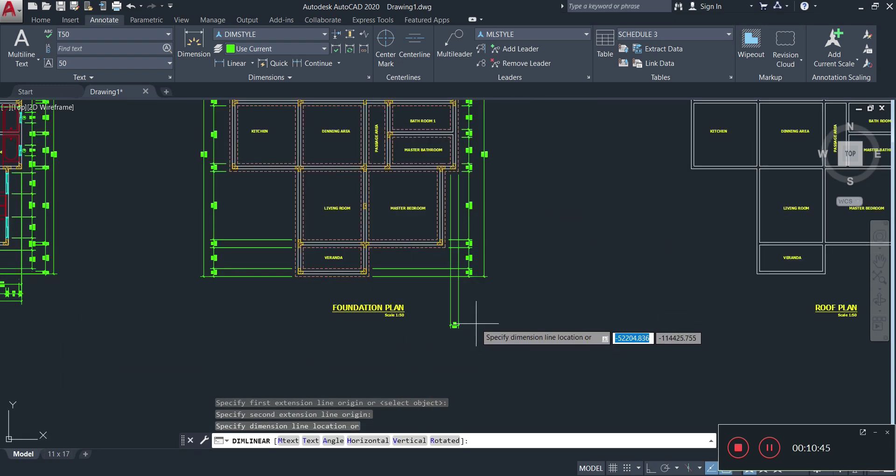
click(472, 269)
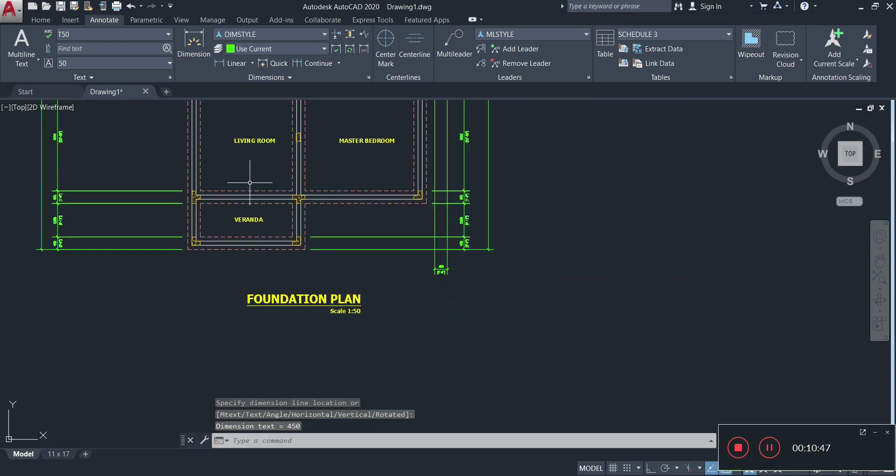
Continue the lower horizontal dimension chain to the Master Bedroom's outer foundation corner and across its foundation width
click(306, 63)
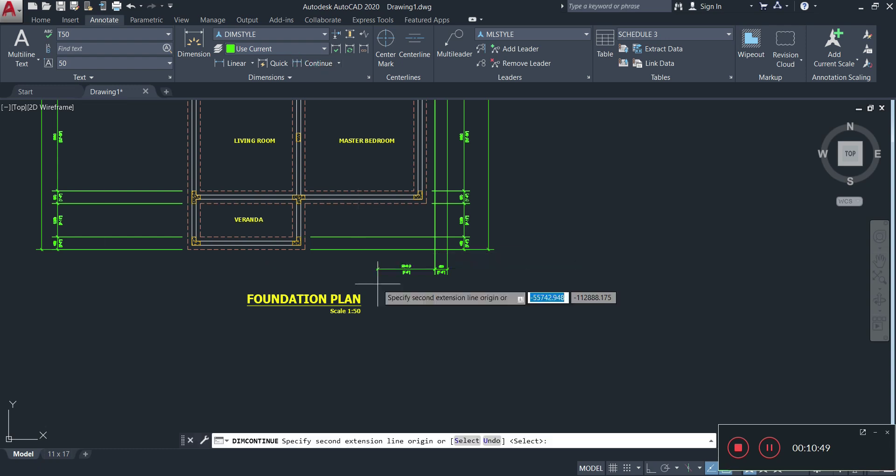
scroll(425, 206, up, 4)
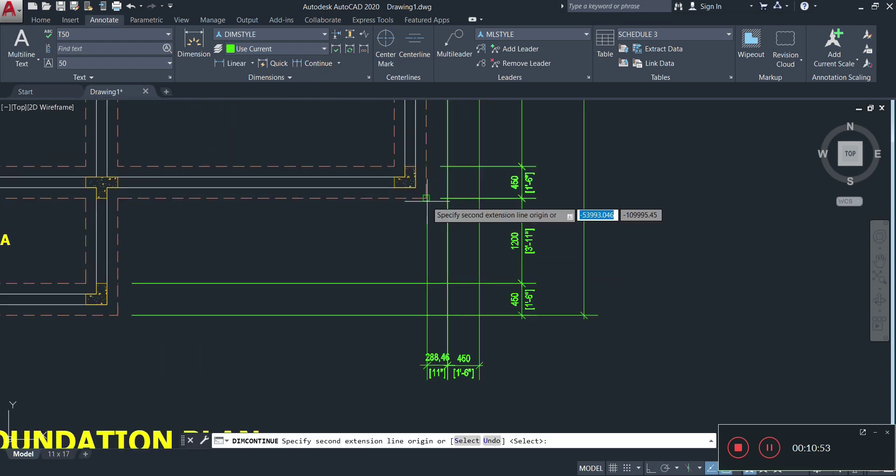
click(426, 200)
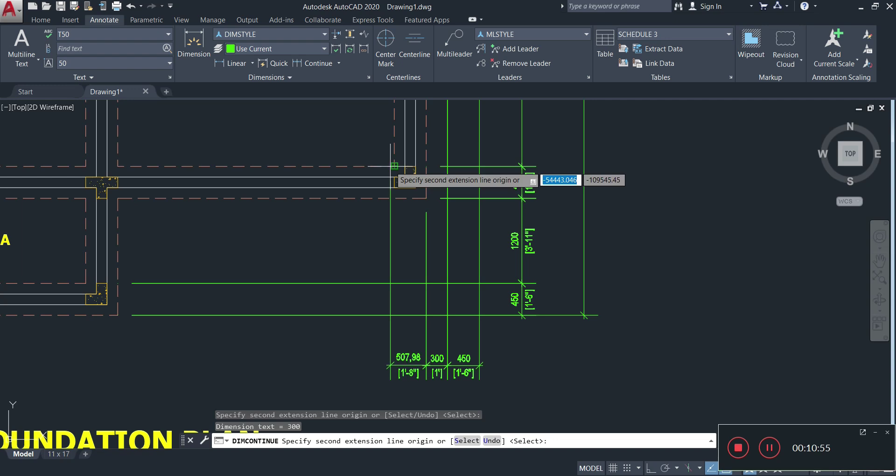
click(395, 197)
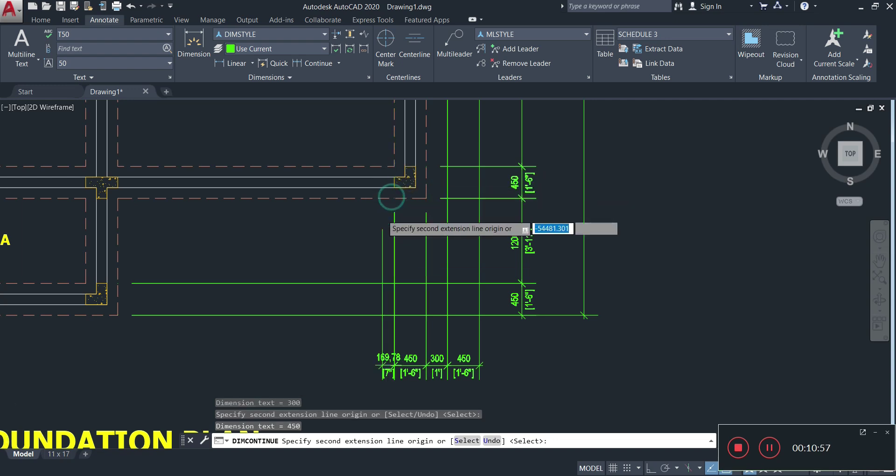
Extend the lower horizontal dimension chain along the Master Bedroom and Veranda, including the foundation widths on both sides of the Veranda
scroll(317, 245, down, 3)
scroll(311, 241, up, 3)
click(330, 229)
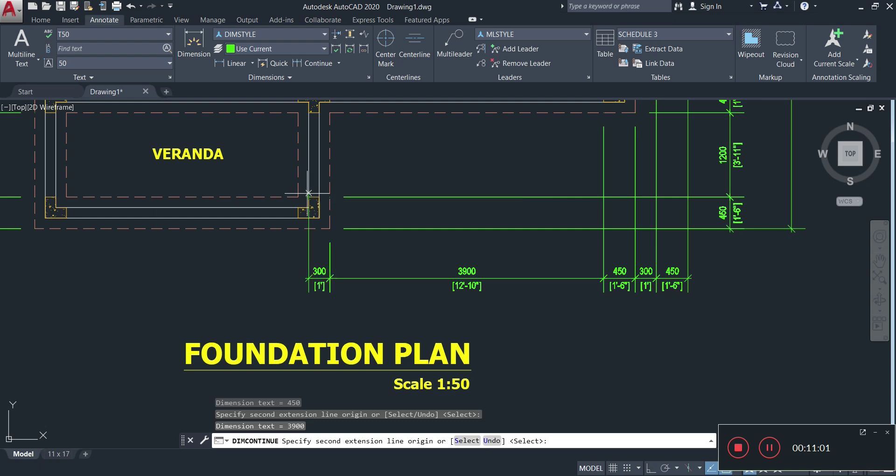
click(299, 229)
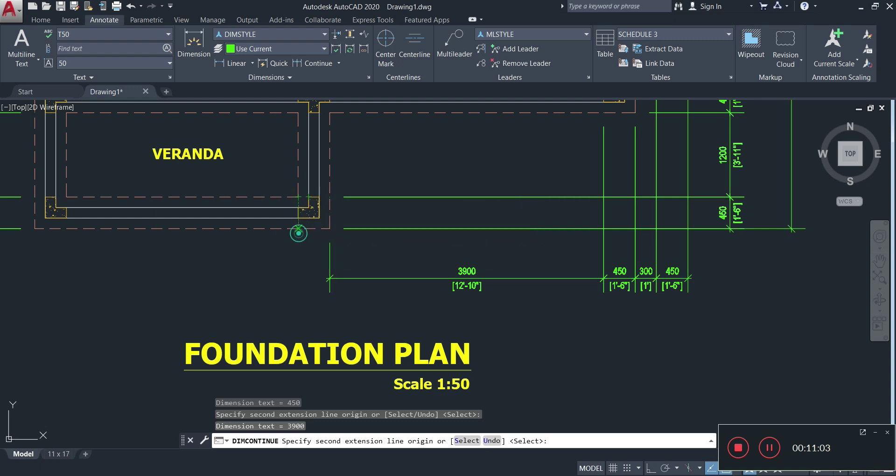
click(66, 229)
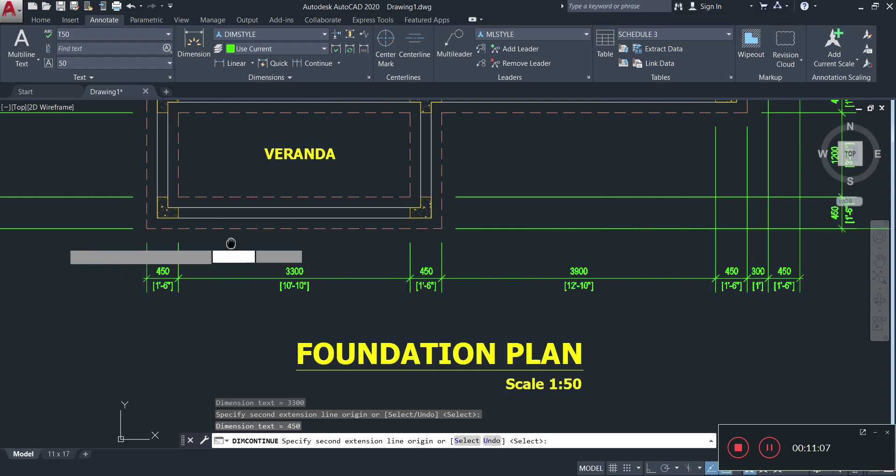
Complete the lower horizontal dimension chain from the Veranda across the Kitchen's foundation width to the Kitchen's lower outer corner
scroll(510, 240, down, 6)
scroll(450, 154, up, 4)
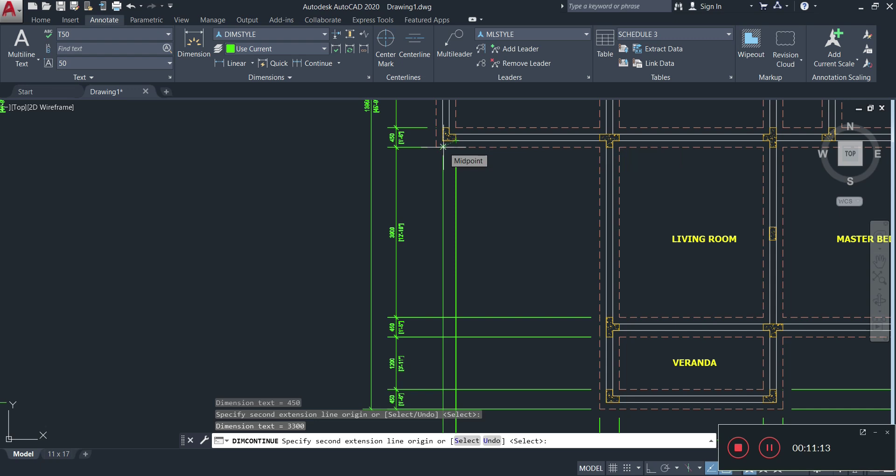
key(Escape)
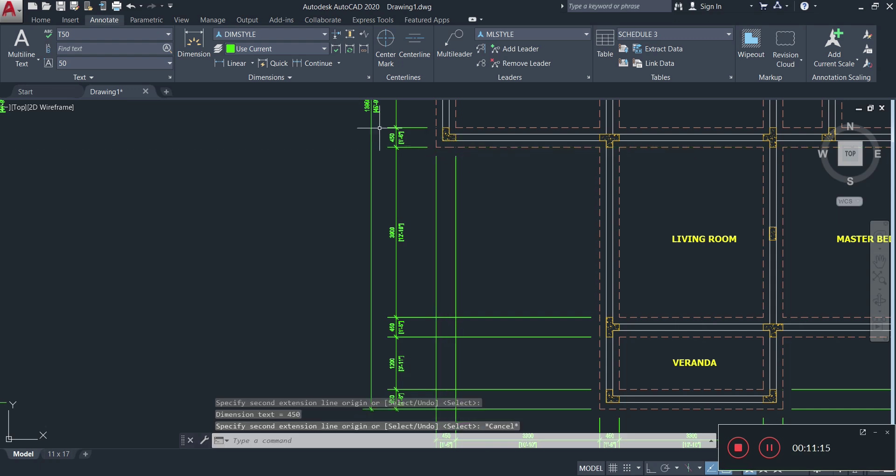
Add an overall horizontal linear dimension from the Kitchen's lower outer corner to the Master Bathroom's lower outer corner, placed below the chain
click(227, 64)
click(434, 144)
scroll(458, 178, down, 3)
scroll(653, 187, up, 2)
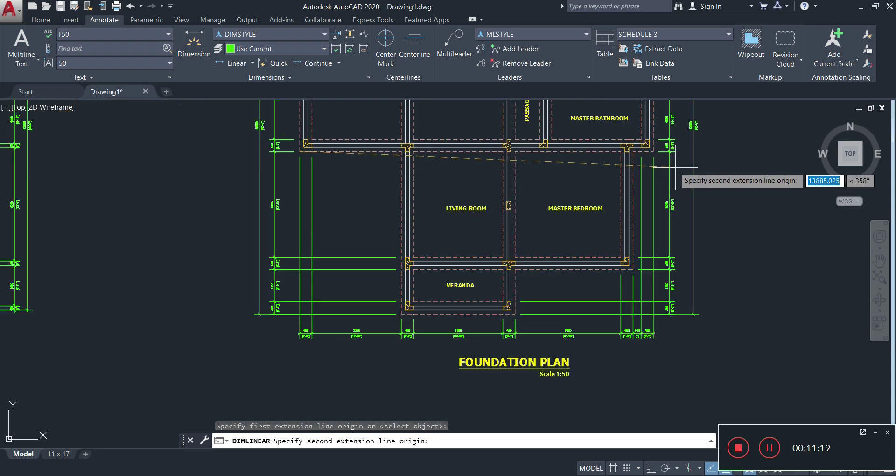
click(660, 145)
scroll(658, 182, down, 3)
scroll(681, 289, up, 2)
scroll(645, 303, up, 3)
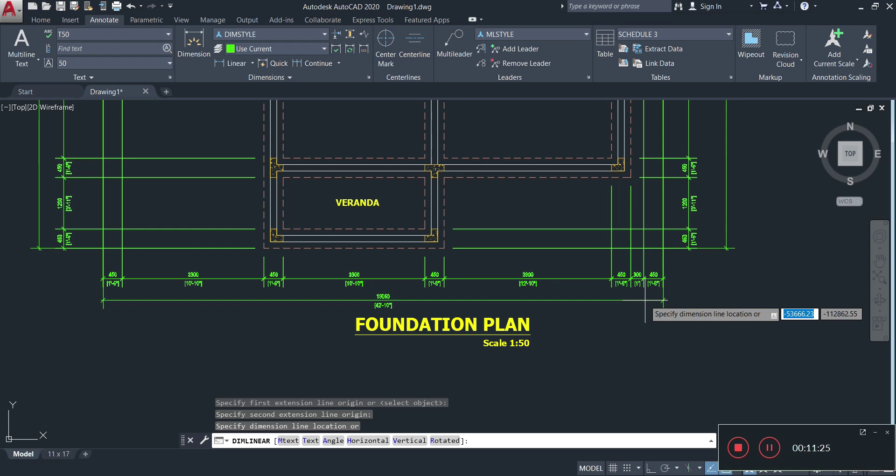
click(645, 302)
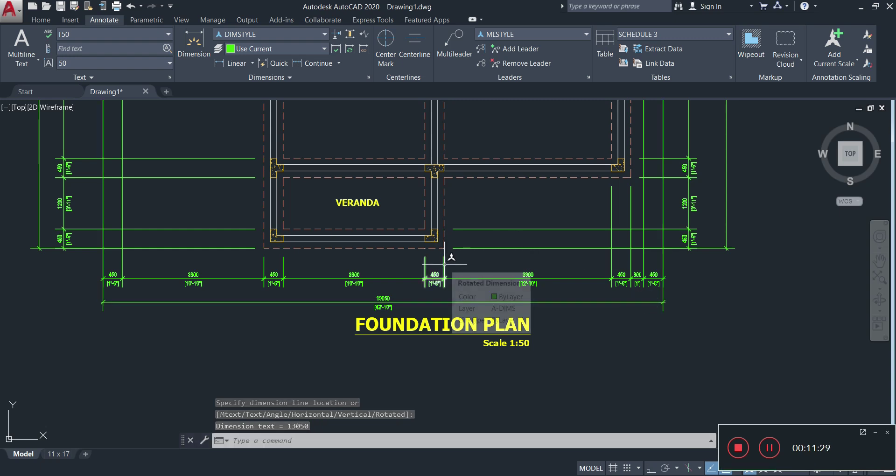
Dimension the Passage Area's clear width between its dashed foundation lines, placing the dimension inside the room above its label
scroll(468, 257, down, 5)
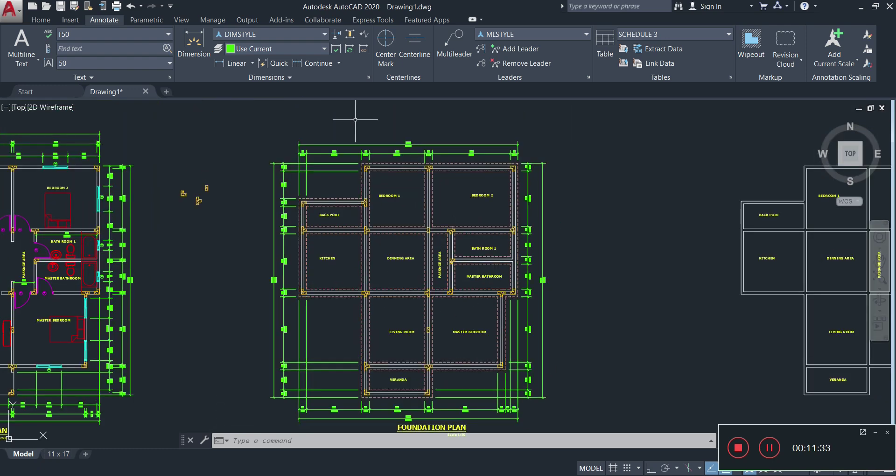
click(225, 61)
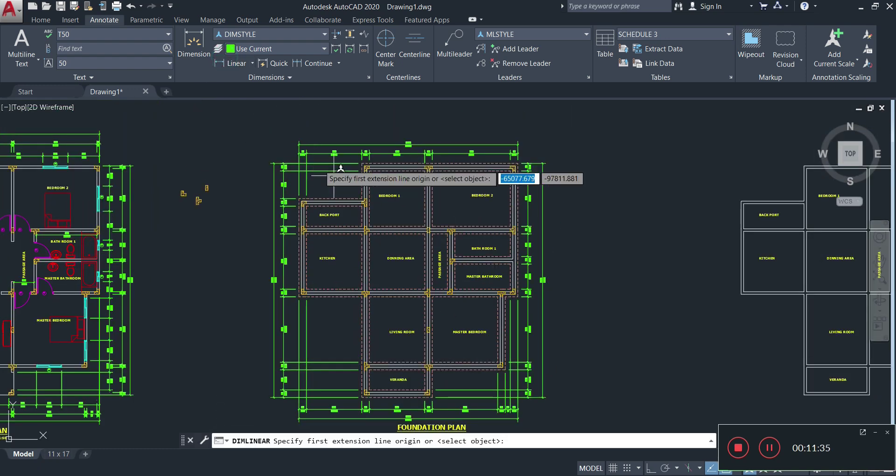
scroll(413, 244, up, 4)
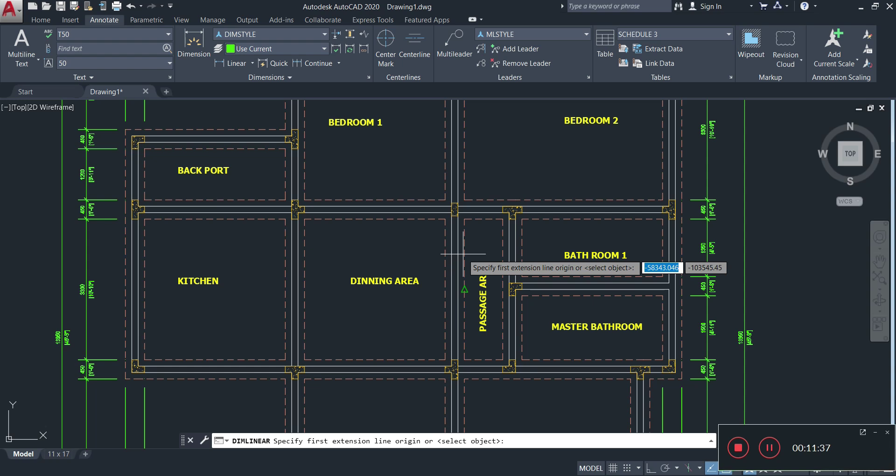
click(464, 213)
click(502, 221)
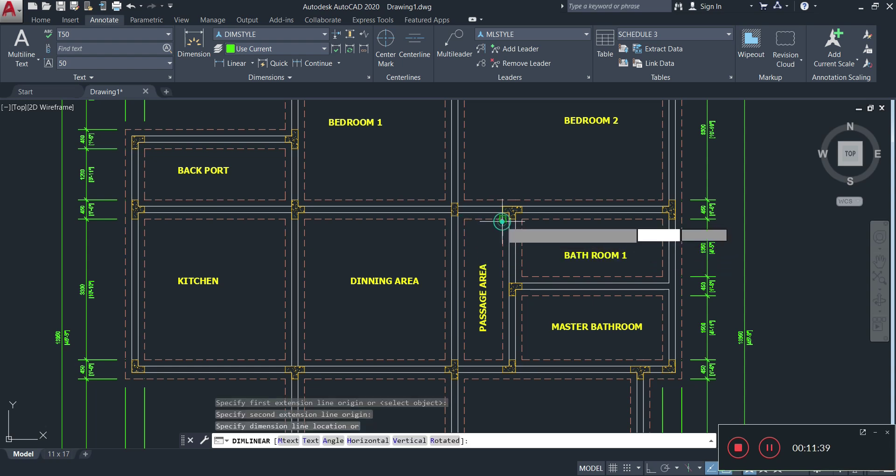
click(485, 241)
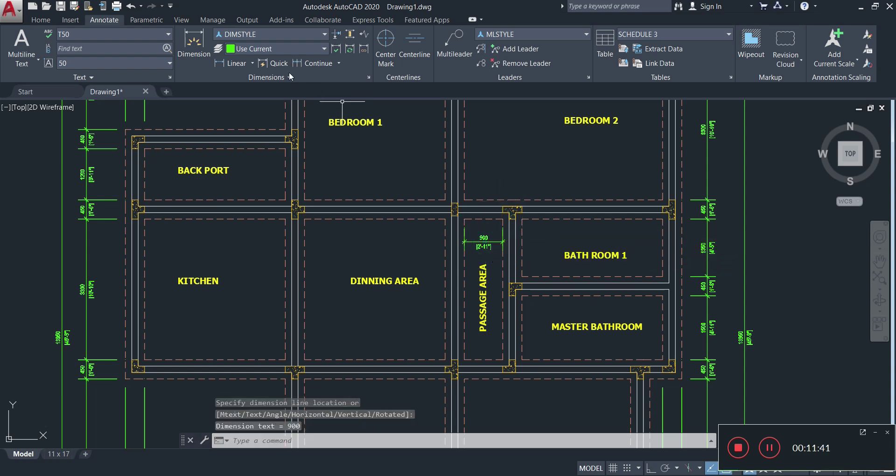
Dimension Bath Room 1's clear width between its dashed foundation lines, aligned with the Passage Area dimension
click(230, 63)
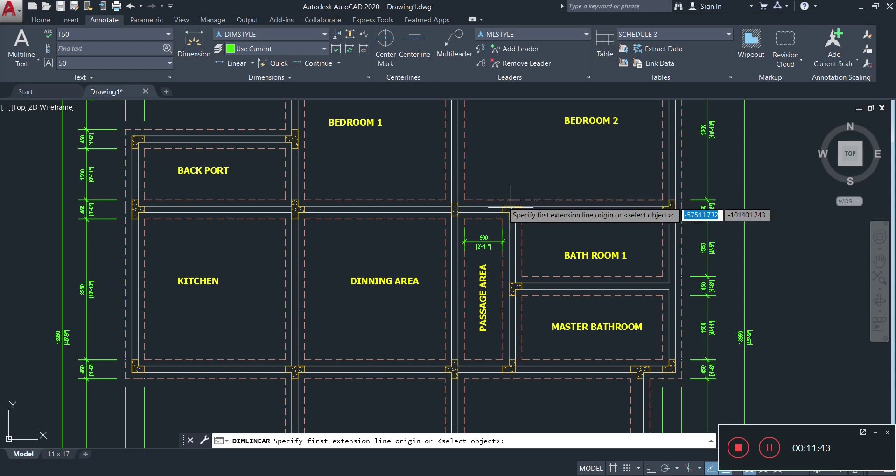
click(522, 218)
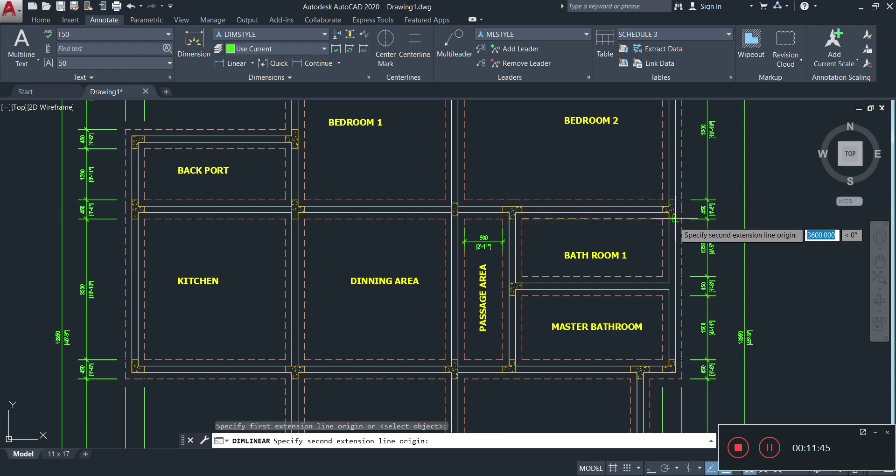
click(661, 219)
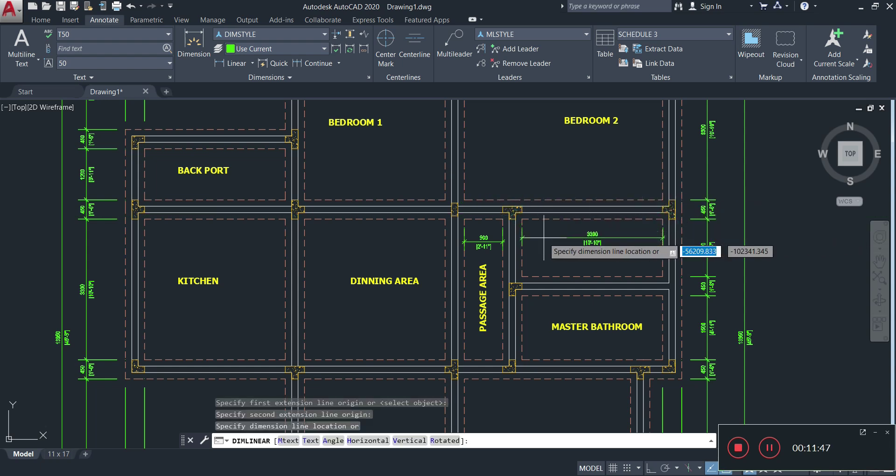
click(503, 242)
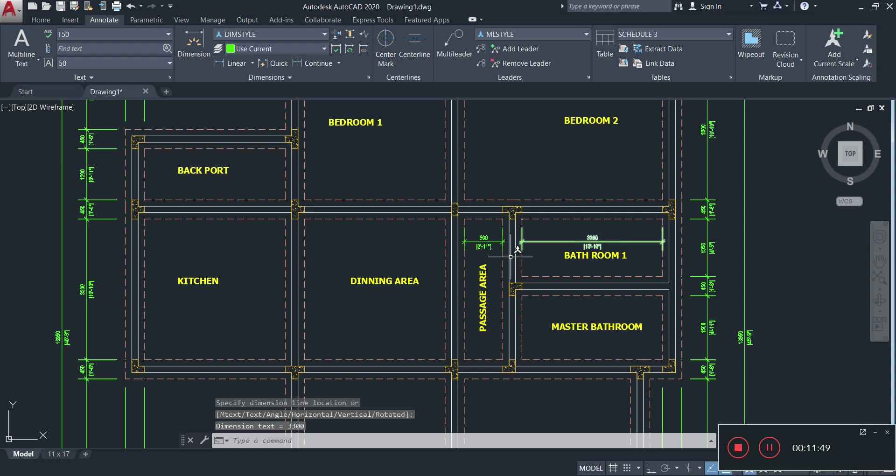
Draw a circle around the T-shaped column where Back Port, Bedroom 1, Kitchen and Dinning Area meet on the foundation plan
scroll(623, 223, down, 2)
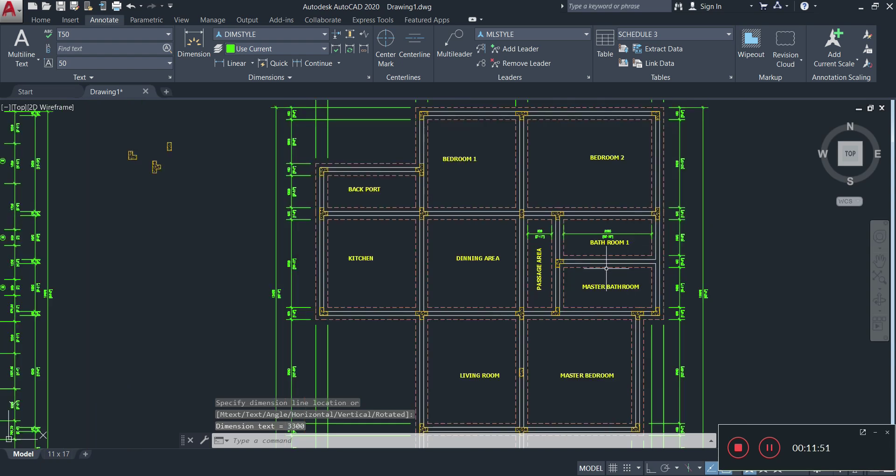
middle_drag(555, 198, 527, 229)
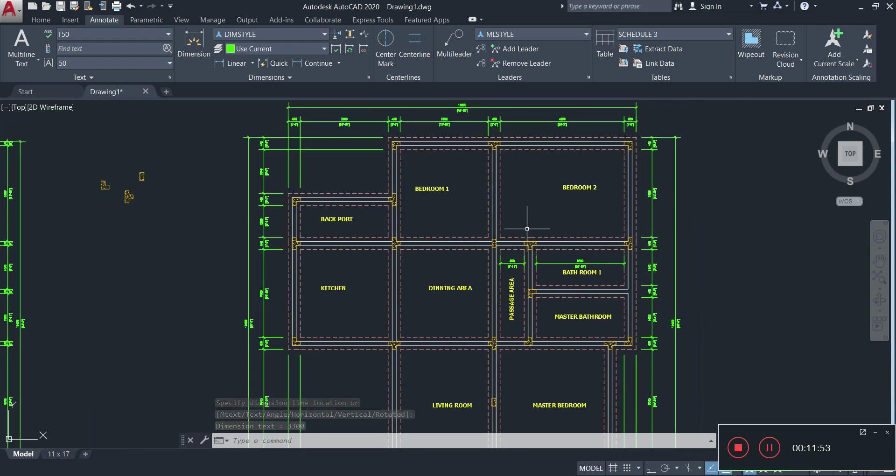
scroll(646, 260, down, 2)
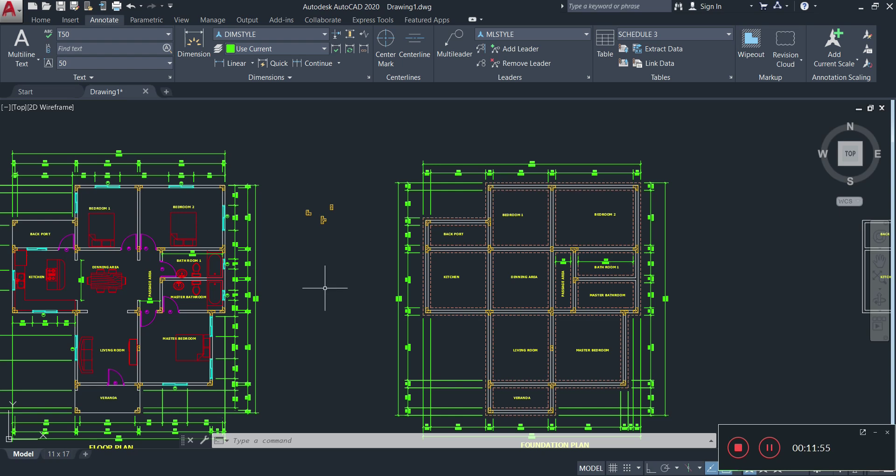
scroll(397, 282, down, 2)
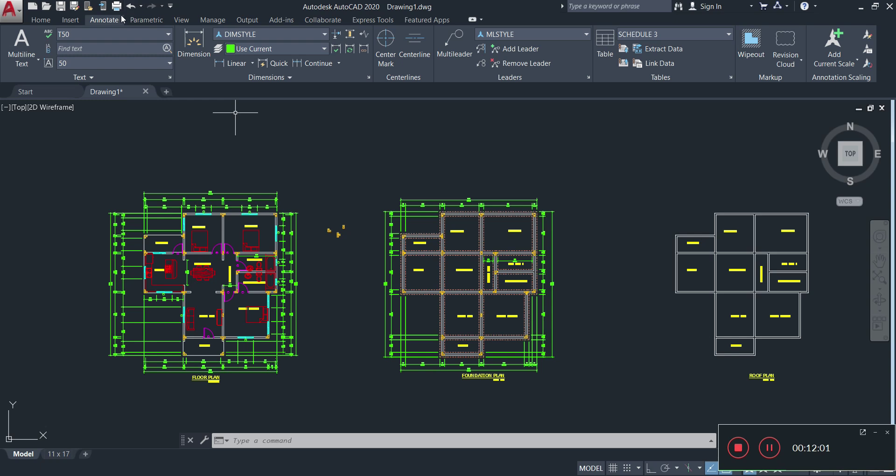
click(41, 20)
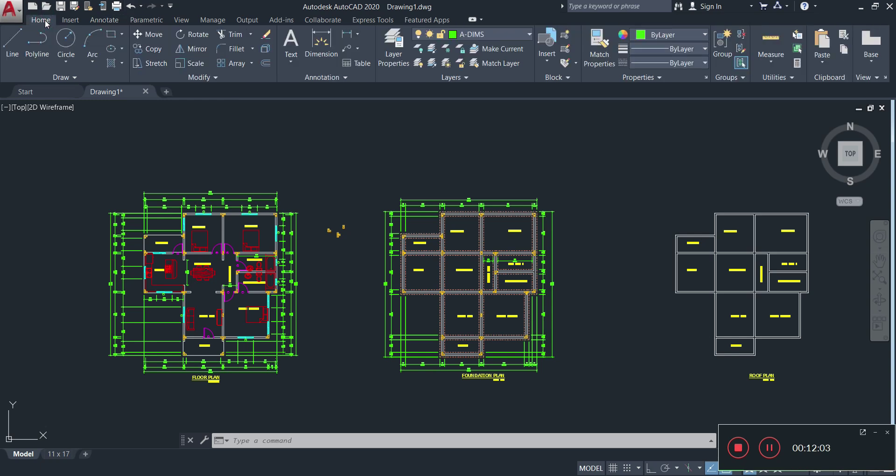
click(65, 38)
scroll(504, 248, up, 5)
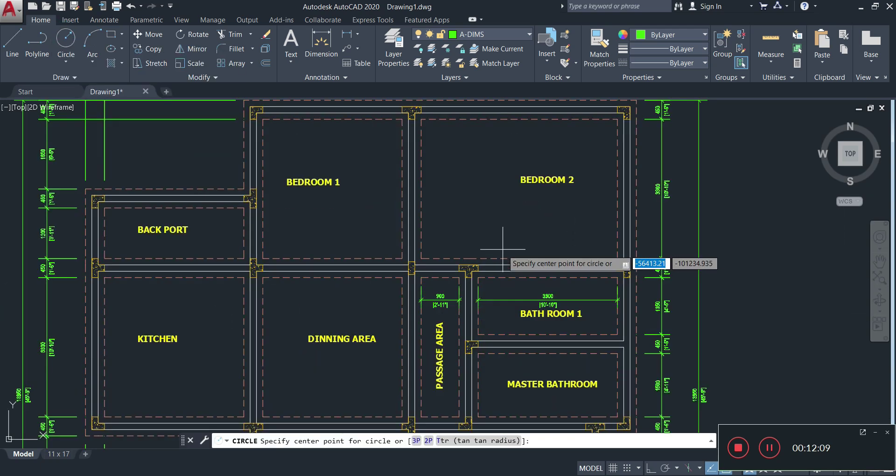
scroll(273, 275, up, 2)
click(239, 264)
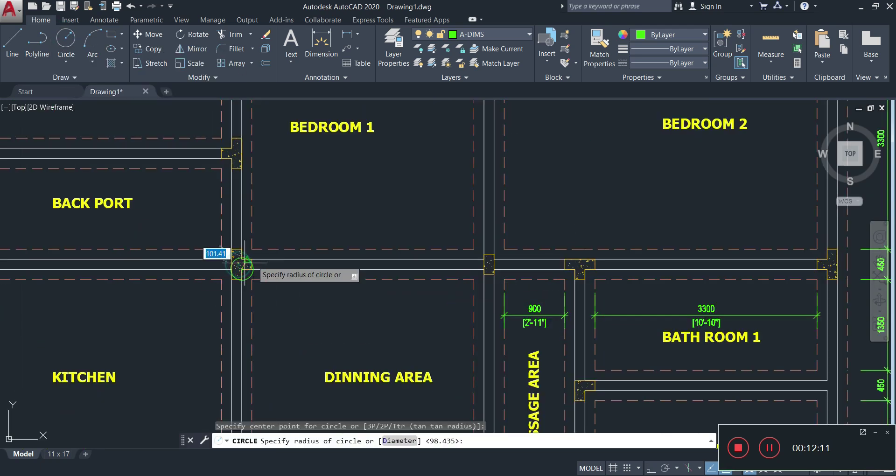
click(260, 234)
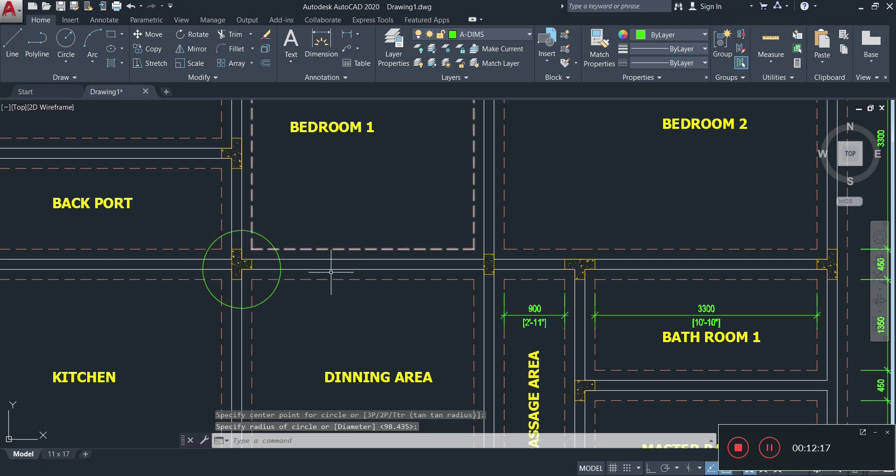
click(271, 290)
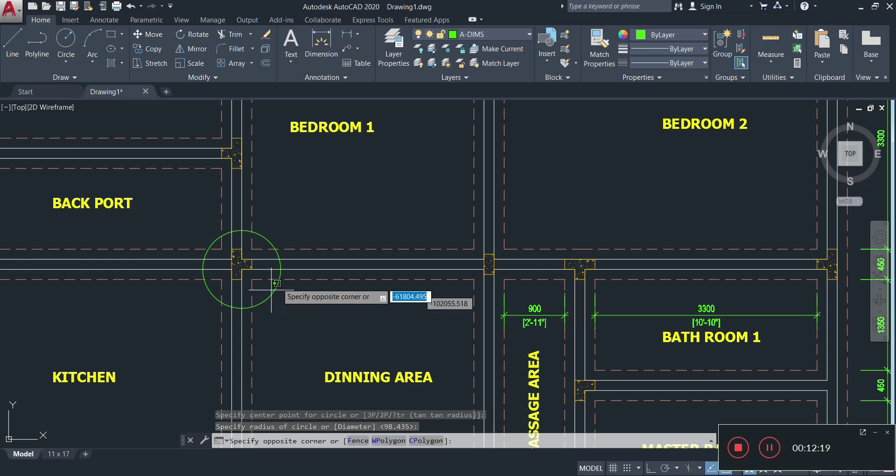
click(281, 293)
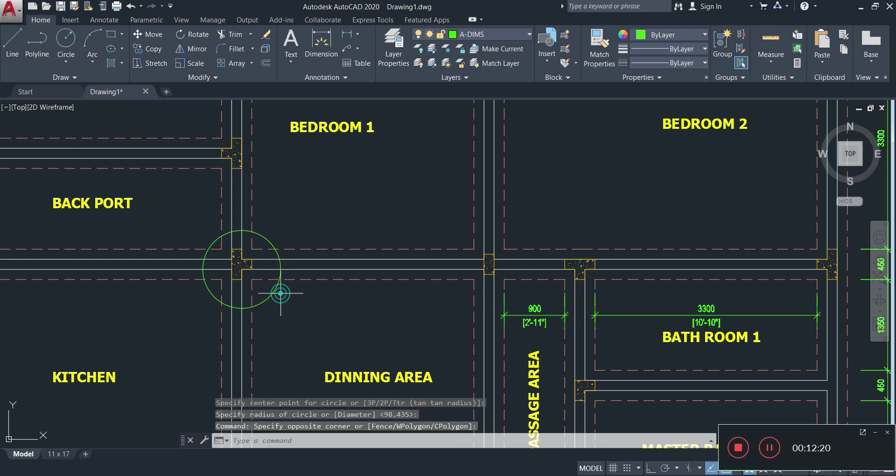
Add a multileader from the circle's upper edge into Bedroom 1 with the text "SEE T Stiffener Detail"
click(345, 50)
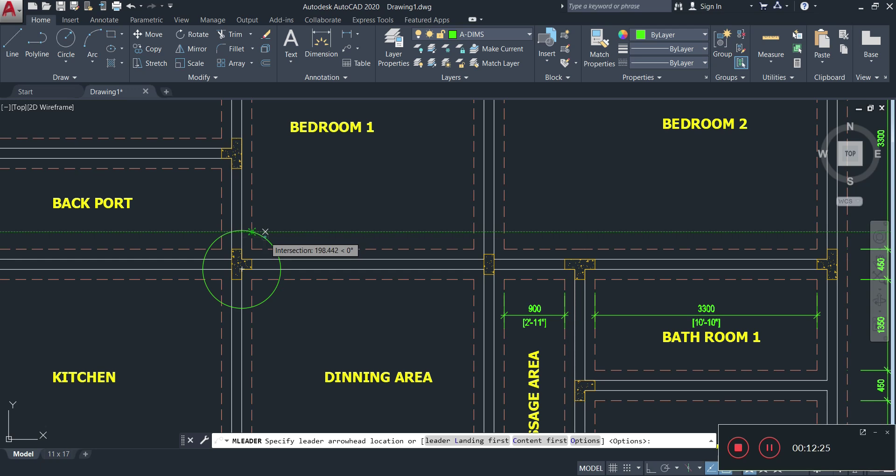
click(266, 232)
click(302, 203)
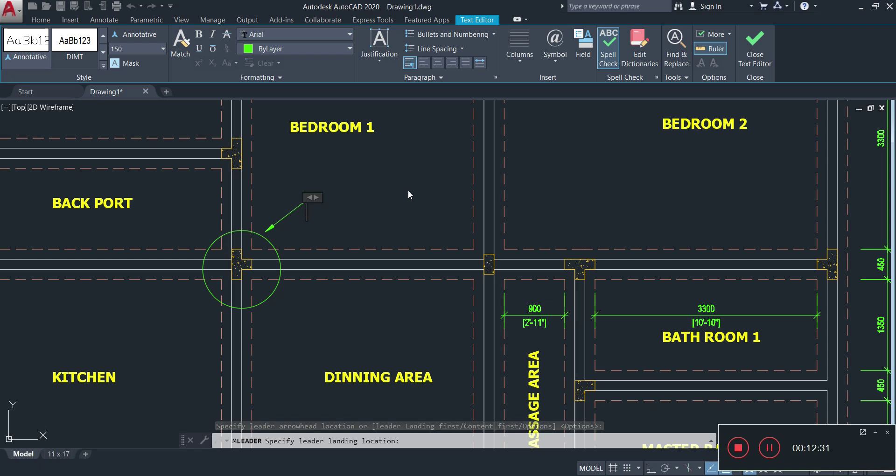
text(SEE)
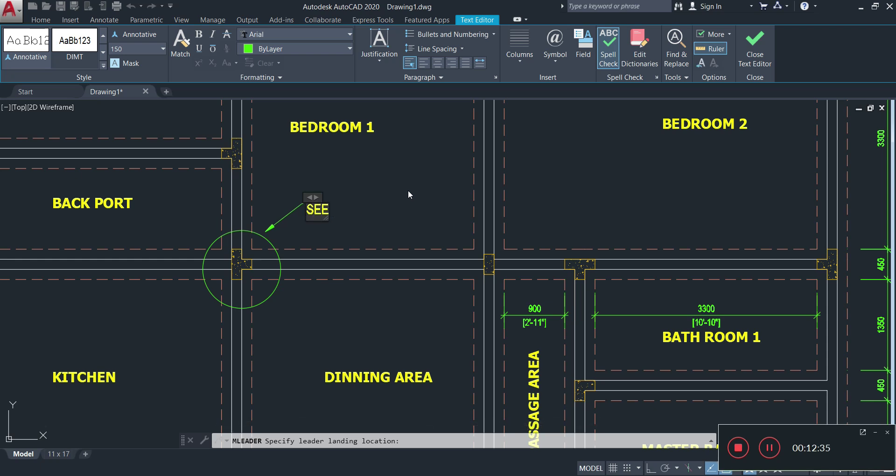
text( T St)
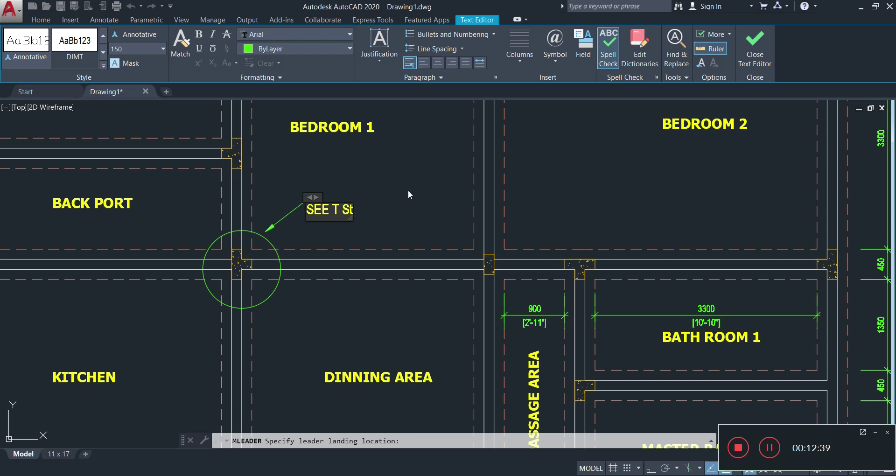
text(iffener)
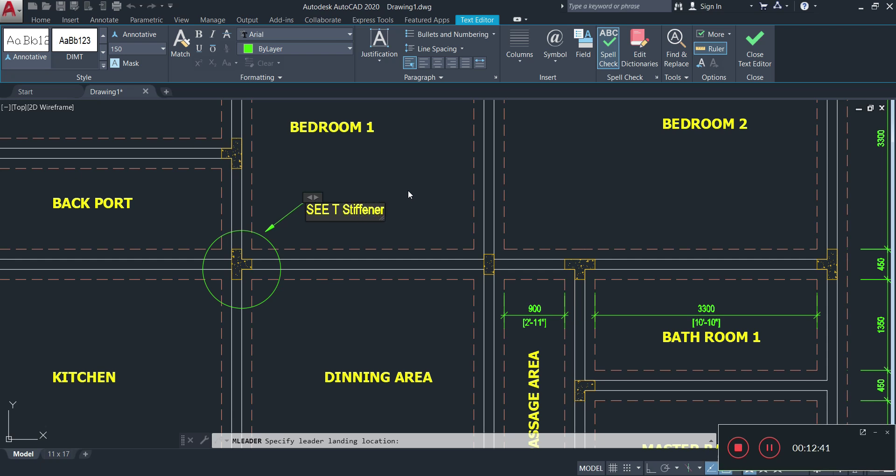
text( Detail)
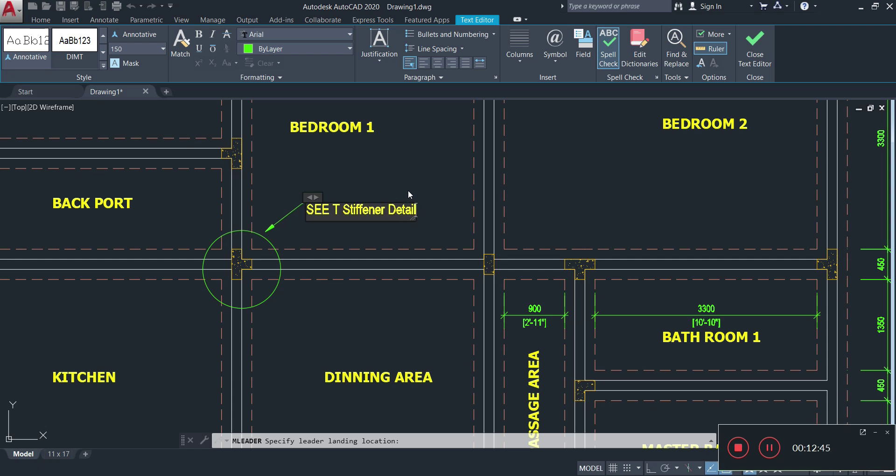
Correct the leader text to "See T - Stiffener Detail" and finish the text editing
click(331, 207)
key(BackSpace)
key(BackSpace)
key(BackSpace)
text(ee)
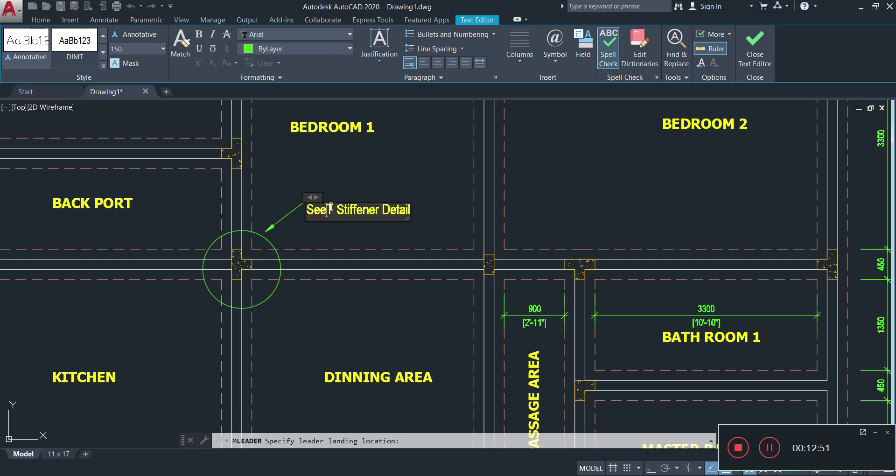
text( T )
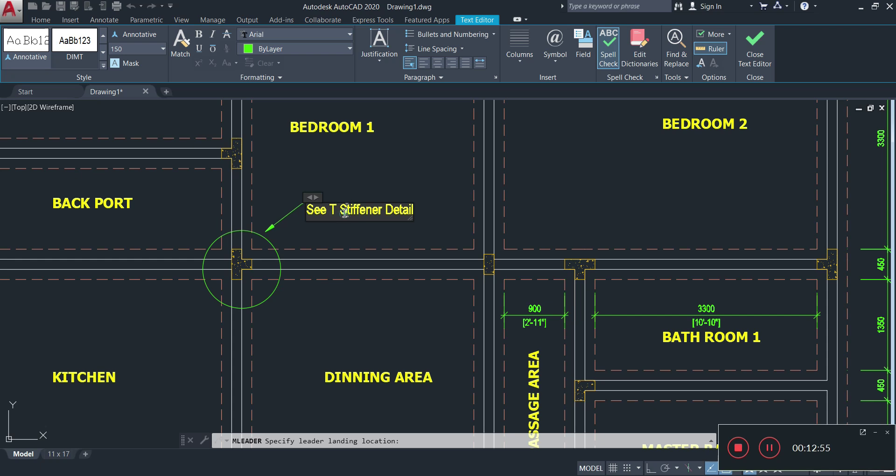
text(-)
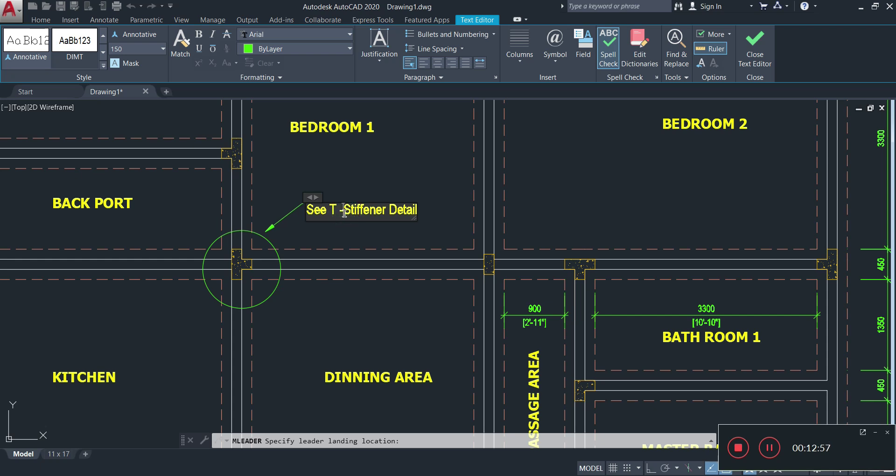
scroll(344, 214, up, 2)
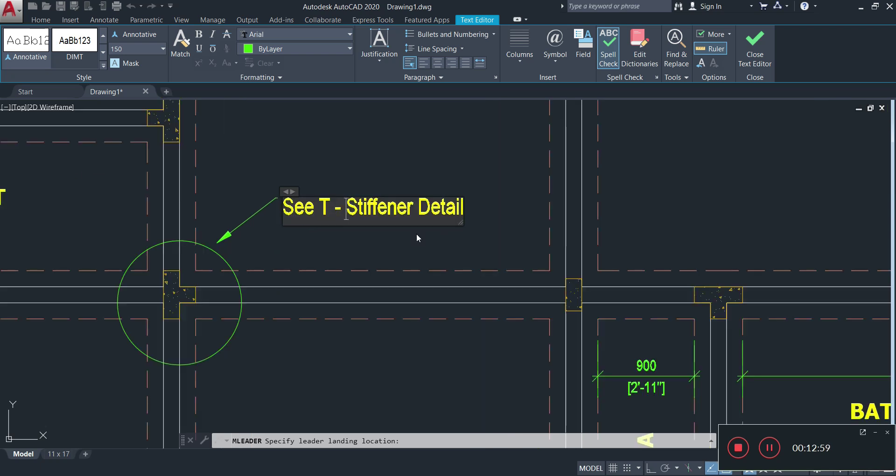
click(362, 239)
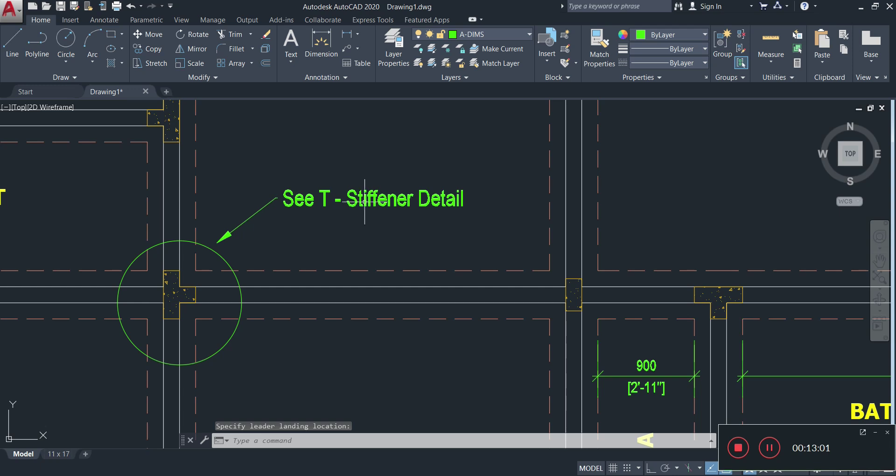
Change the T-stiffener leader and the circle to the A-TEXT layer and clear the selection
click(371, 194)
click(224, 247)
click(215, 253)
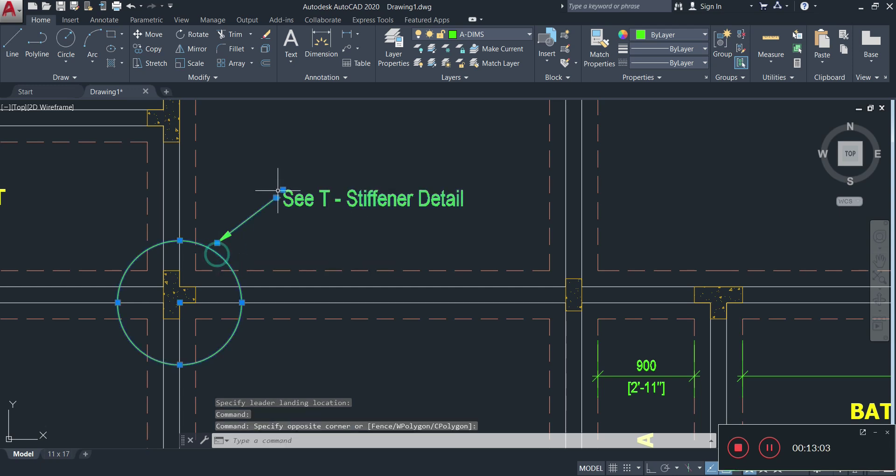
click(496, 34)
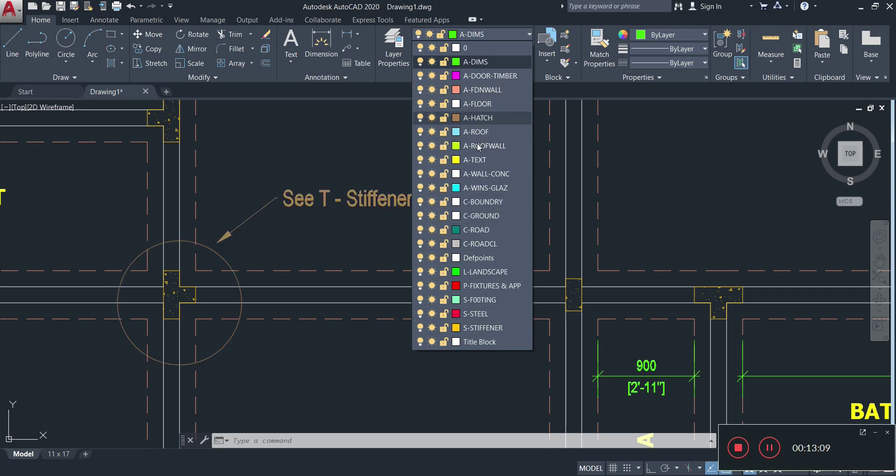
click(478, 161)
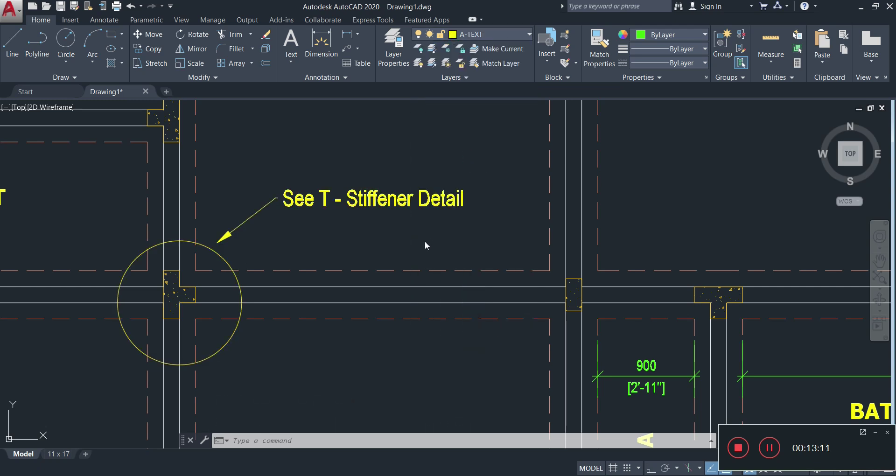
click(261, 253)
key(Escape)
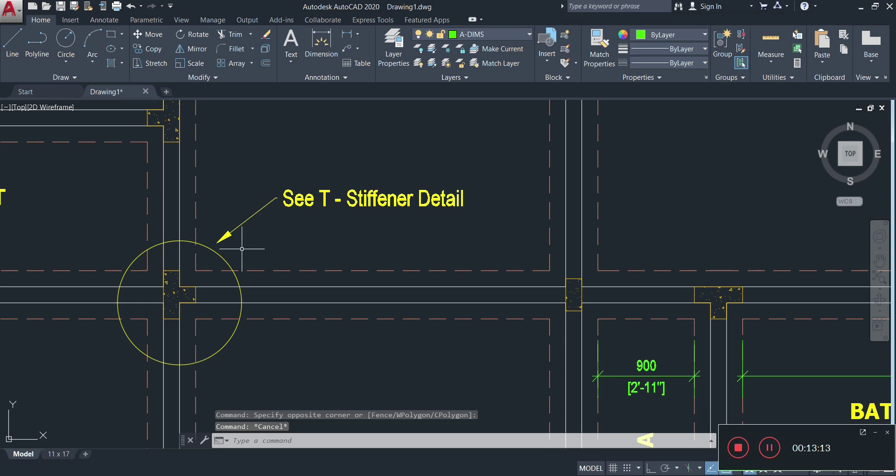
Move the leader note down toward the column so its arrowhead sits just inside the circle
click(322, 160)
click(284, 207)
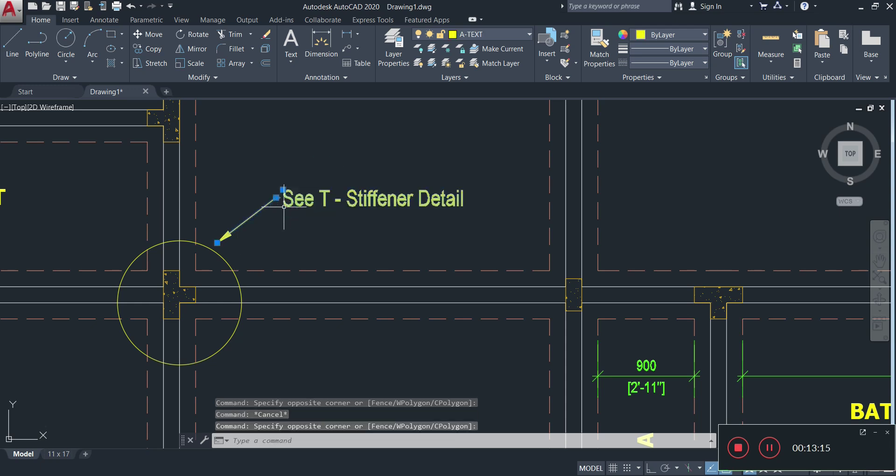
text(m)
key(Return)
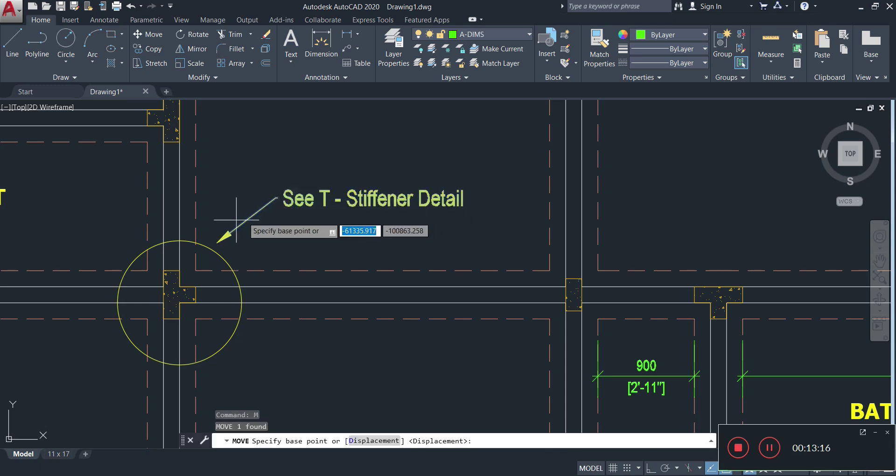
click(221, 243)
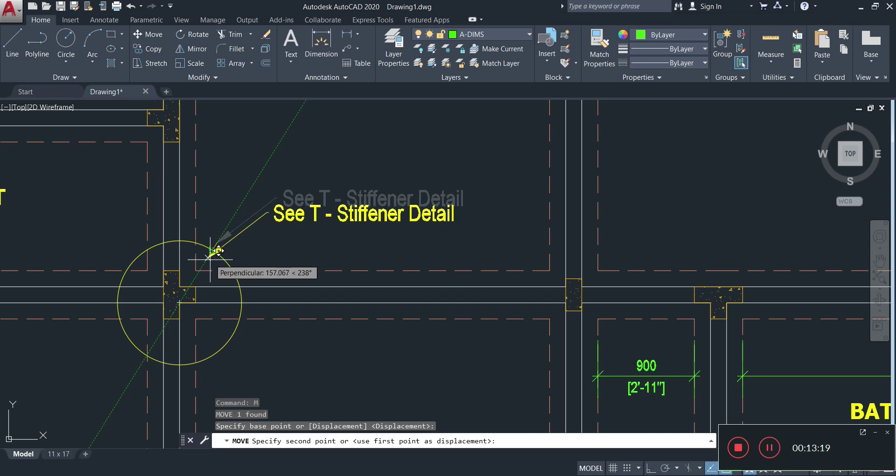
click(210, 262)
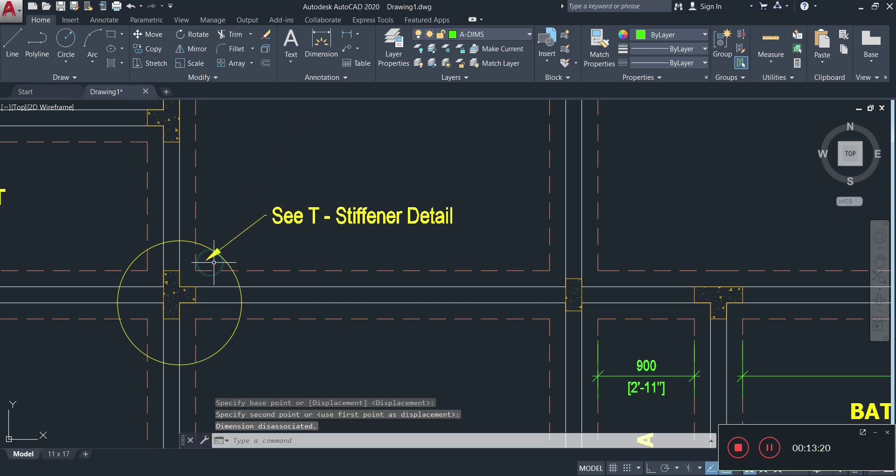
Shrink the circle around the T-shaped column to a radius of about 443
click(230, 333)
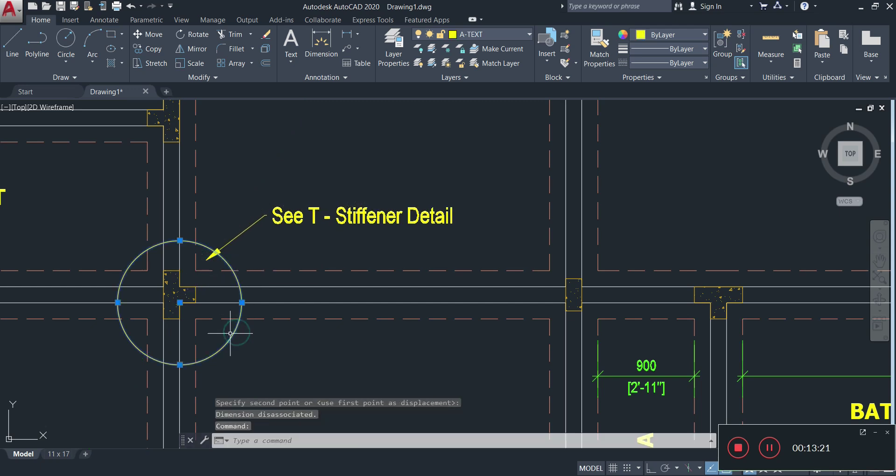
click(241, 302)
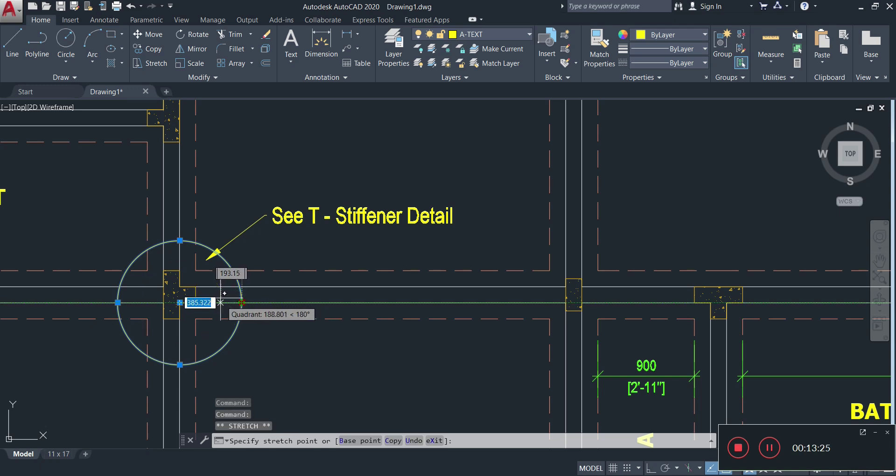
scroll(224, 296, up, 2)
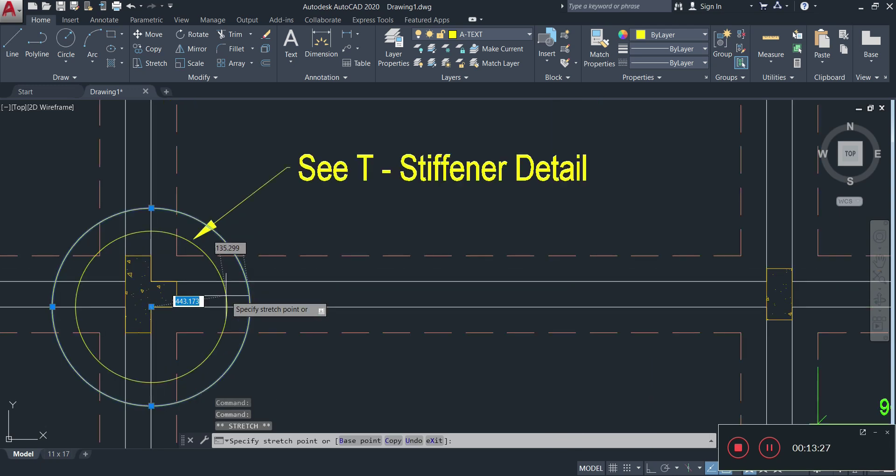
click(226, 295)
Stretch the leader's arrowhead so its tip touches the edge of the resized circle
click(198, 235)
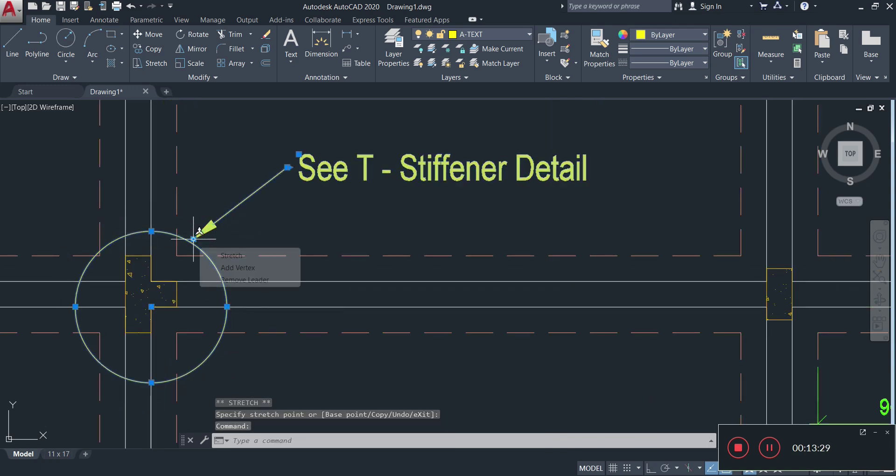
click(193, 239)
click(191, 242)
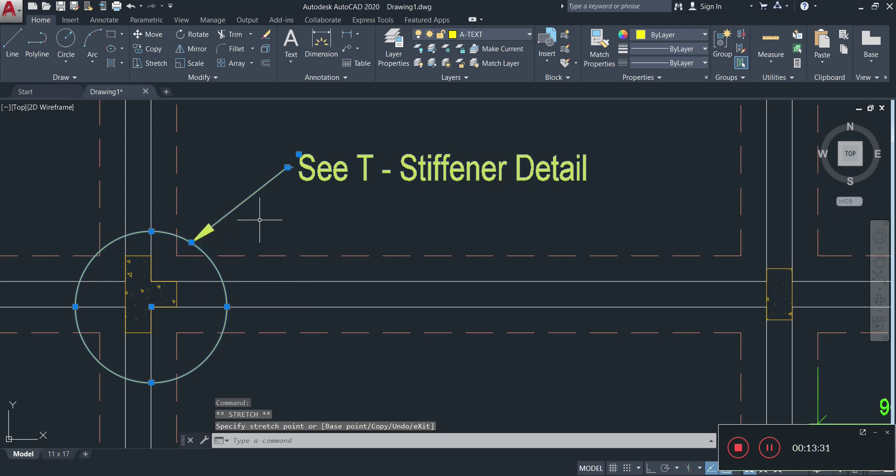
Copy the circle and its T-stiffener leader note to the rectangular column where Bedroom 1, Bedroom 2 and the dining area meet
text(cond p)
key(Return)
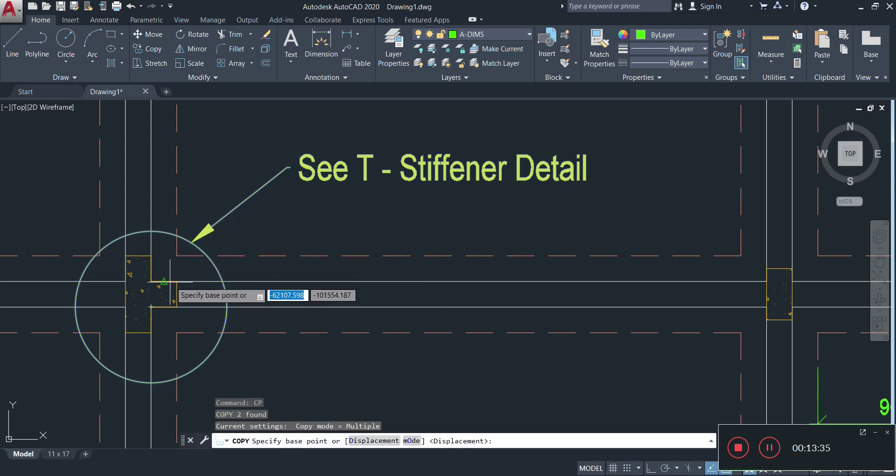
click(165, 280)
scroll(168, 280, down, 4)
scroll(440, 257, up, 2)
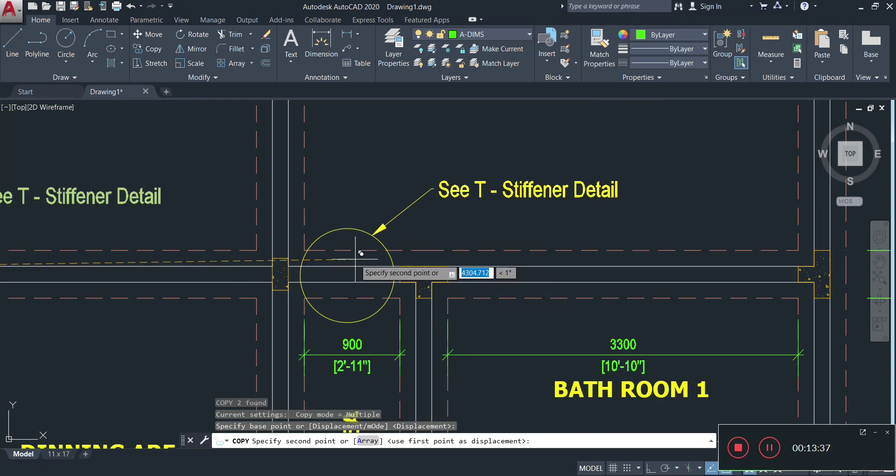
click(304, 243)
Place another copy of the circle and leader note around the L-shaped column at the kitchen's lower-left corner and finish copying
scroll(336, 261, down, 5)
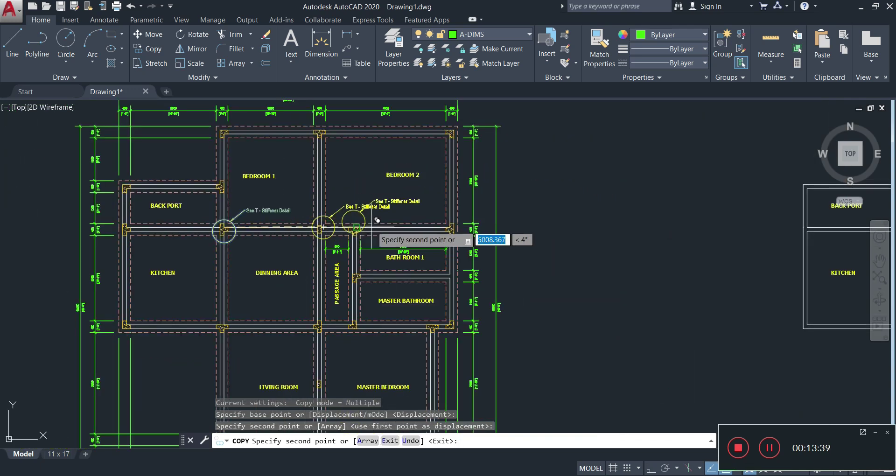
scroll(366, 290, up, 1)
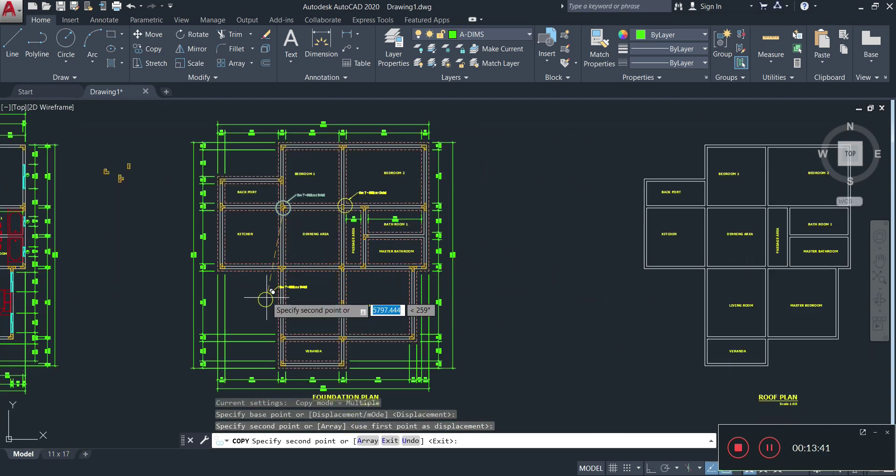
scroll(252, 285, up, 6)
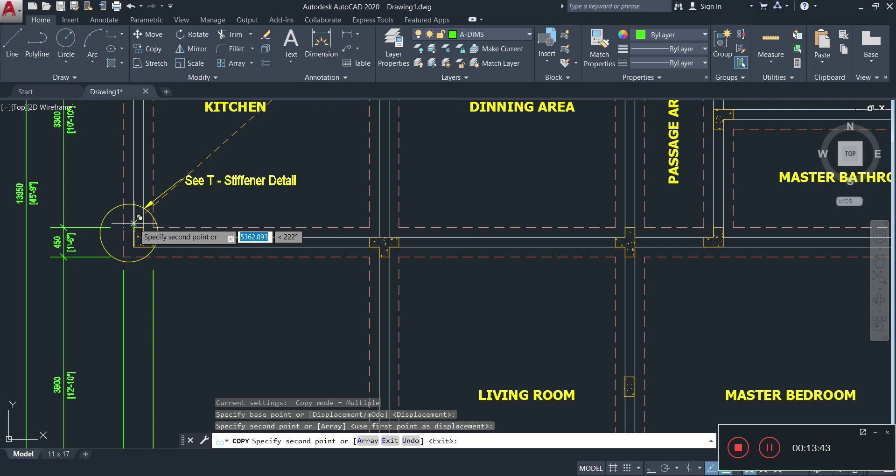
click(159, 222)
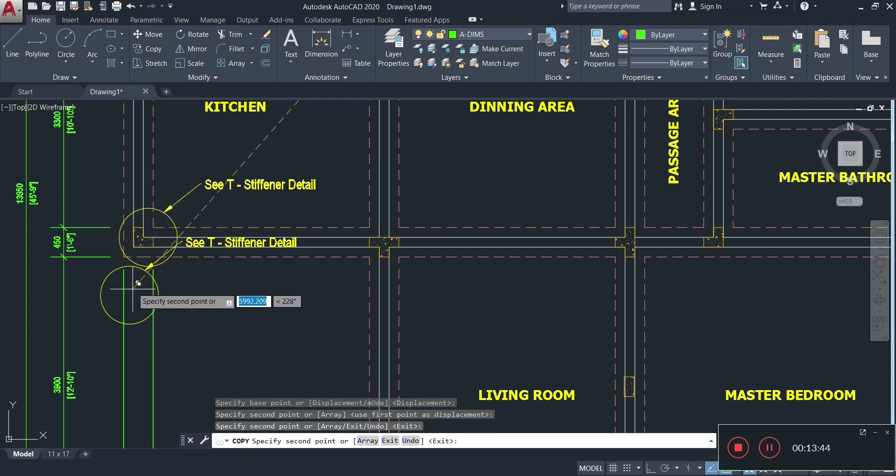
key(Escape)
Edit the kitchen corner column's leader note to read "See L - Stiffener Detail"
double_click(233, 187)
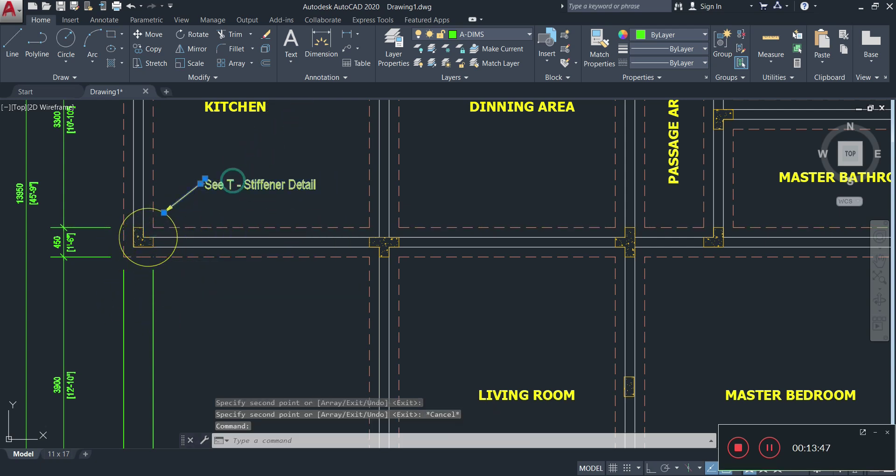
key(BackSpace)
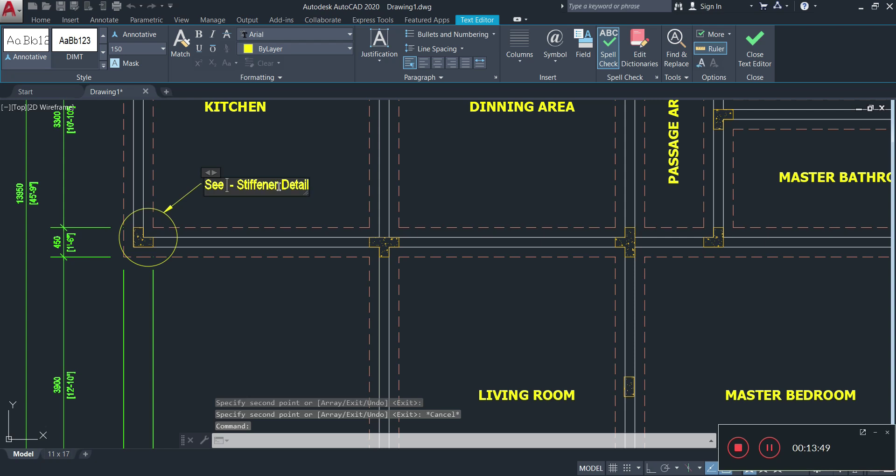
text(L)
click(210, 304)
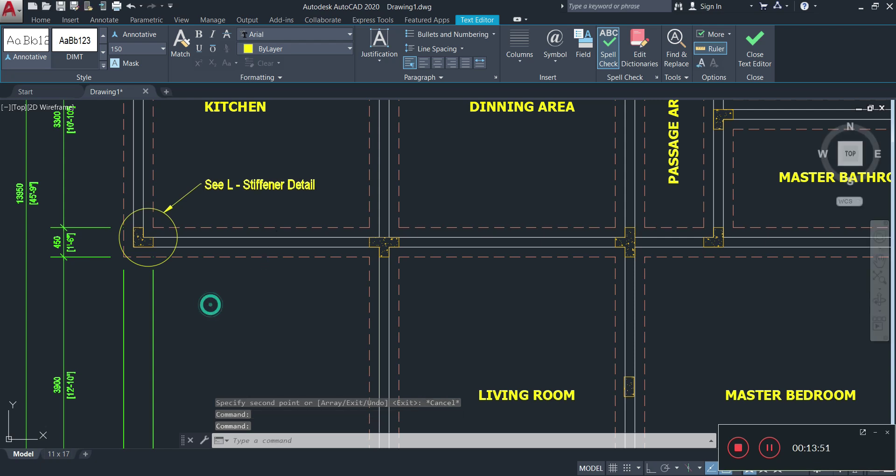
Edit the leader note at the rectangular column below Bedroom 2 to read "See I - Stiffener Detail"
scroll(297, 296, down, 2)
middle_drag(538, 195, 492, 302)
scroll(508, 181, up, 3)
click(483, 182)
double_click(483, 182)
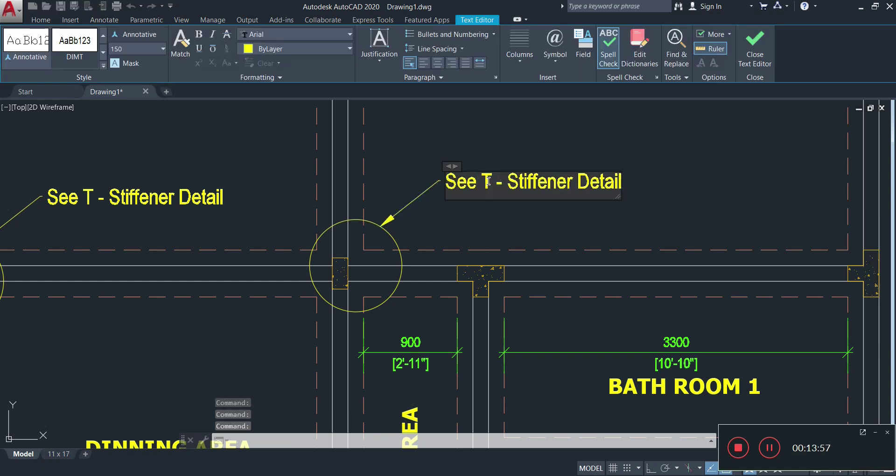
key(Delete)
text(I)
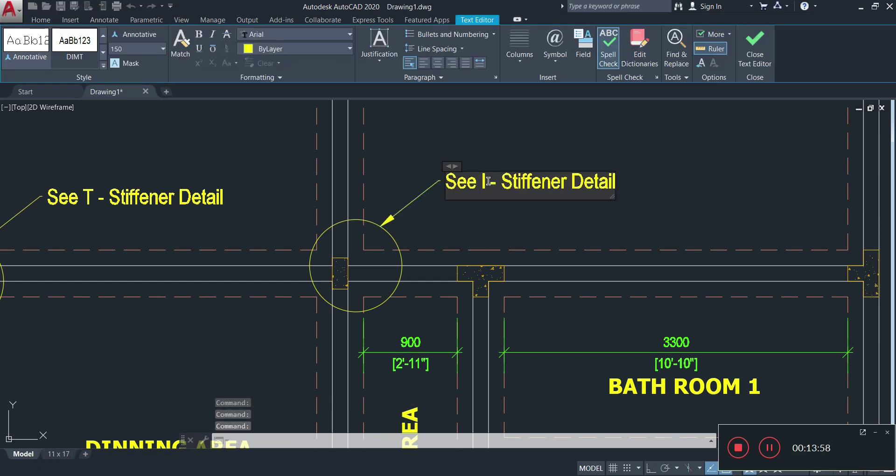
click(630, 193)
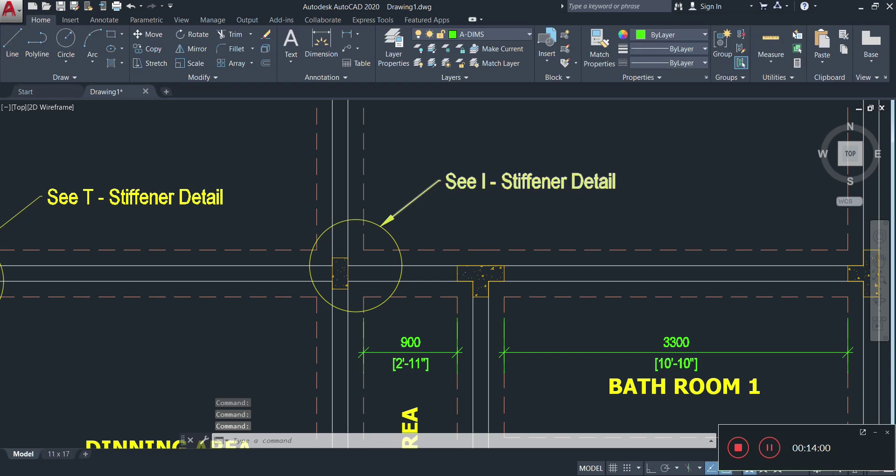
scroll(605, 187, down, 6)
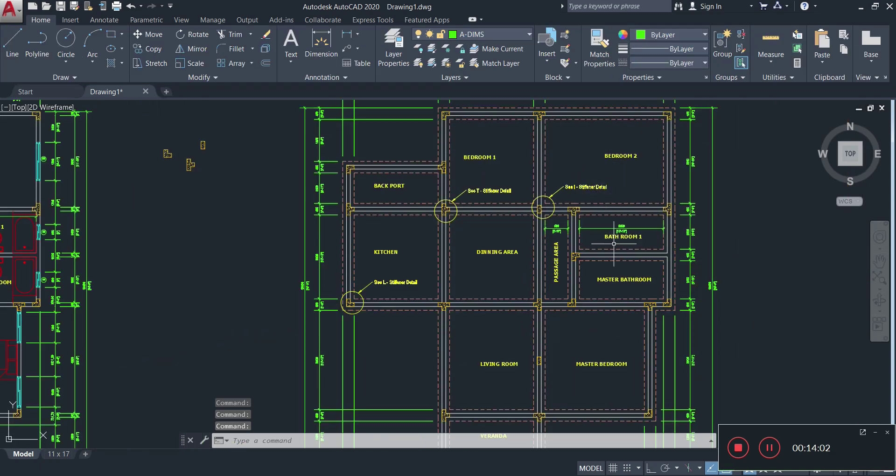
scroll(596, 223, down, 3)
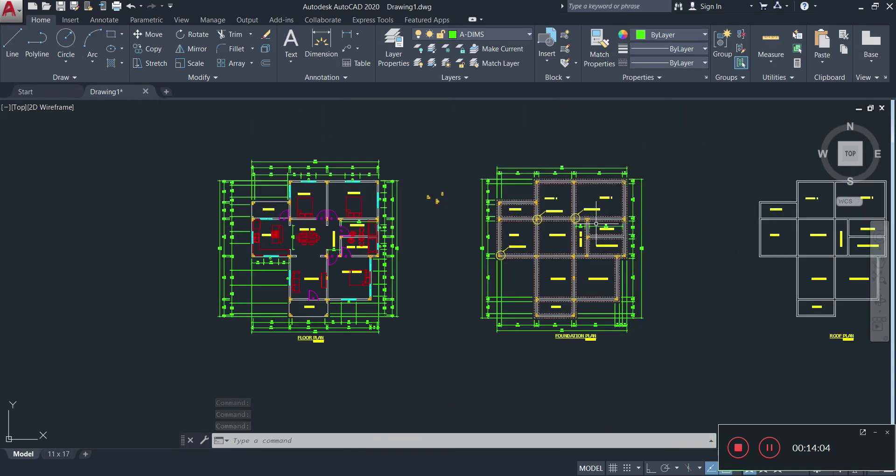